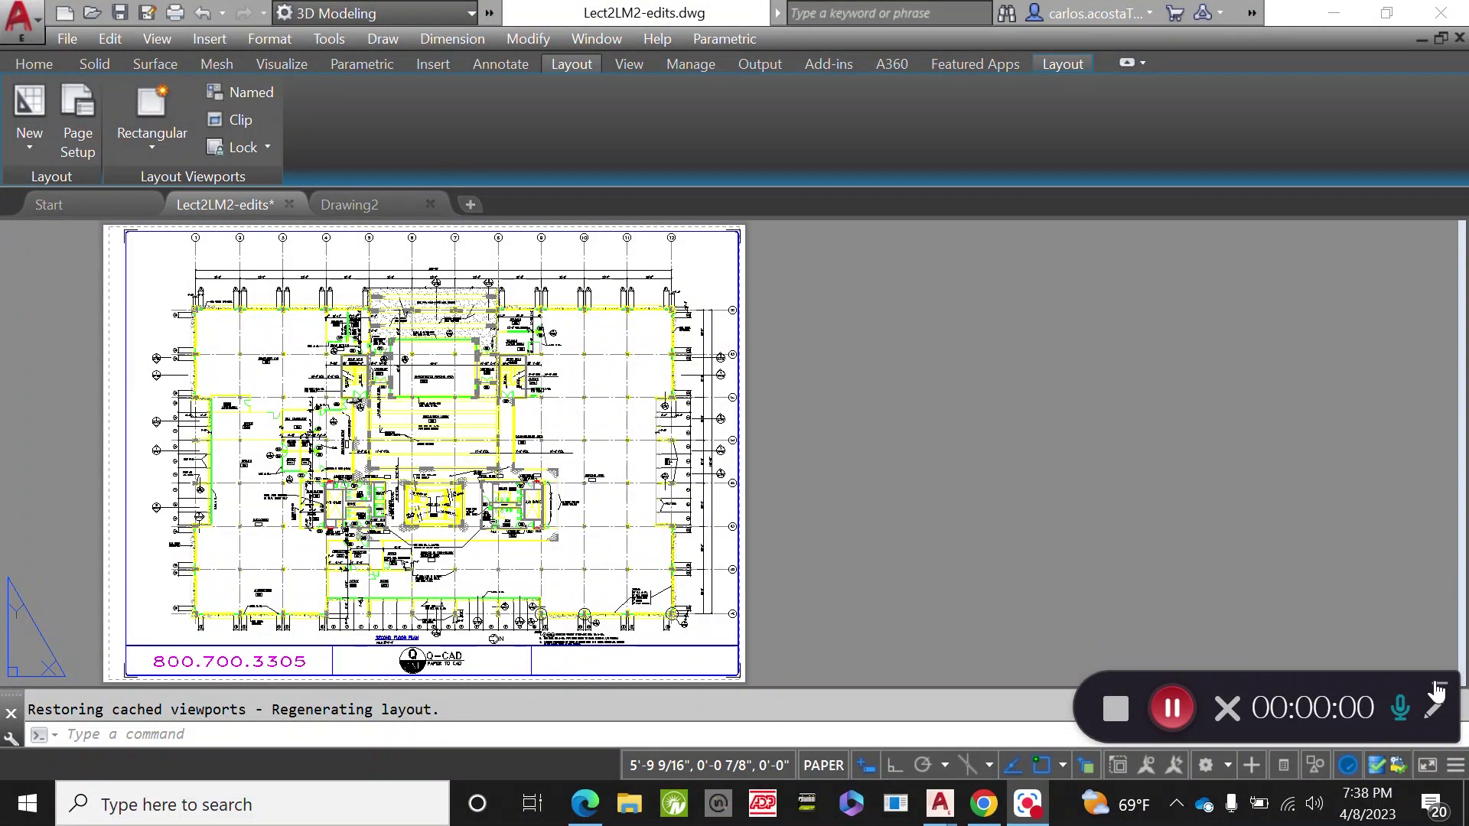
Activate the plan viewport, then return to paper space on the layout sheet.
click(1437, 687)
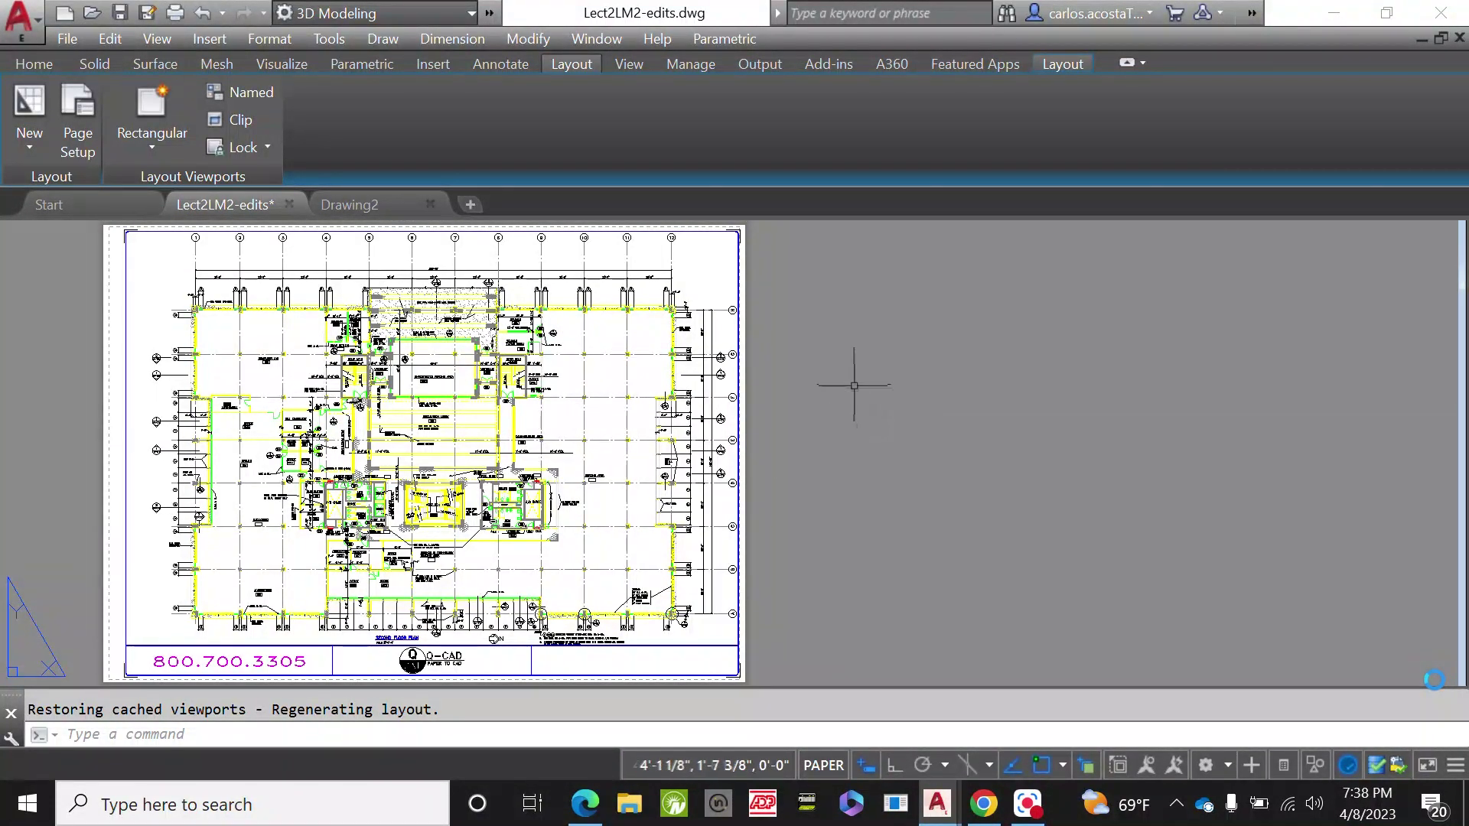
click(823, 765)
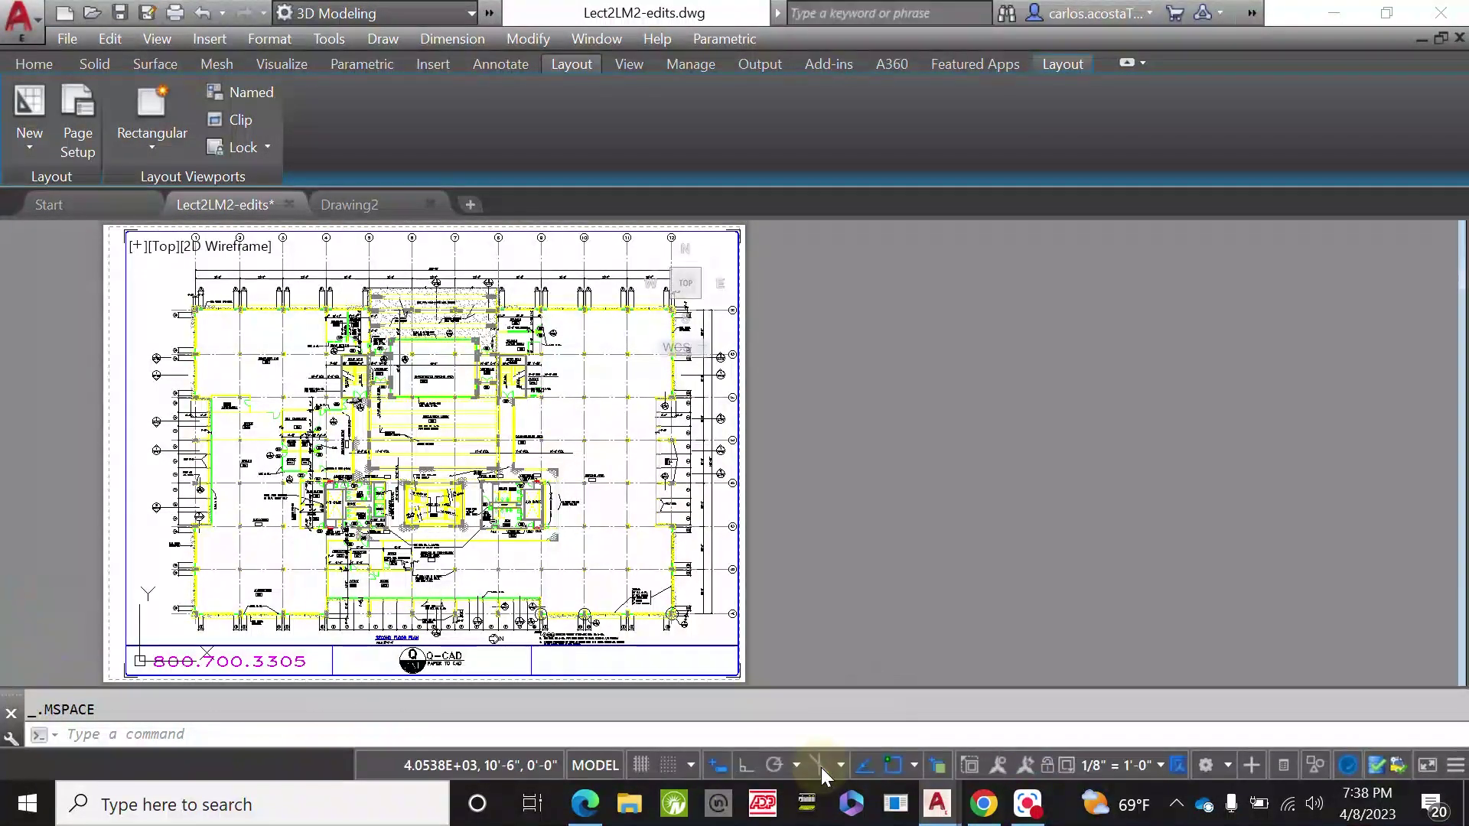
click(595, 764)
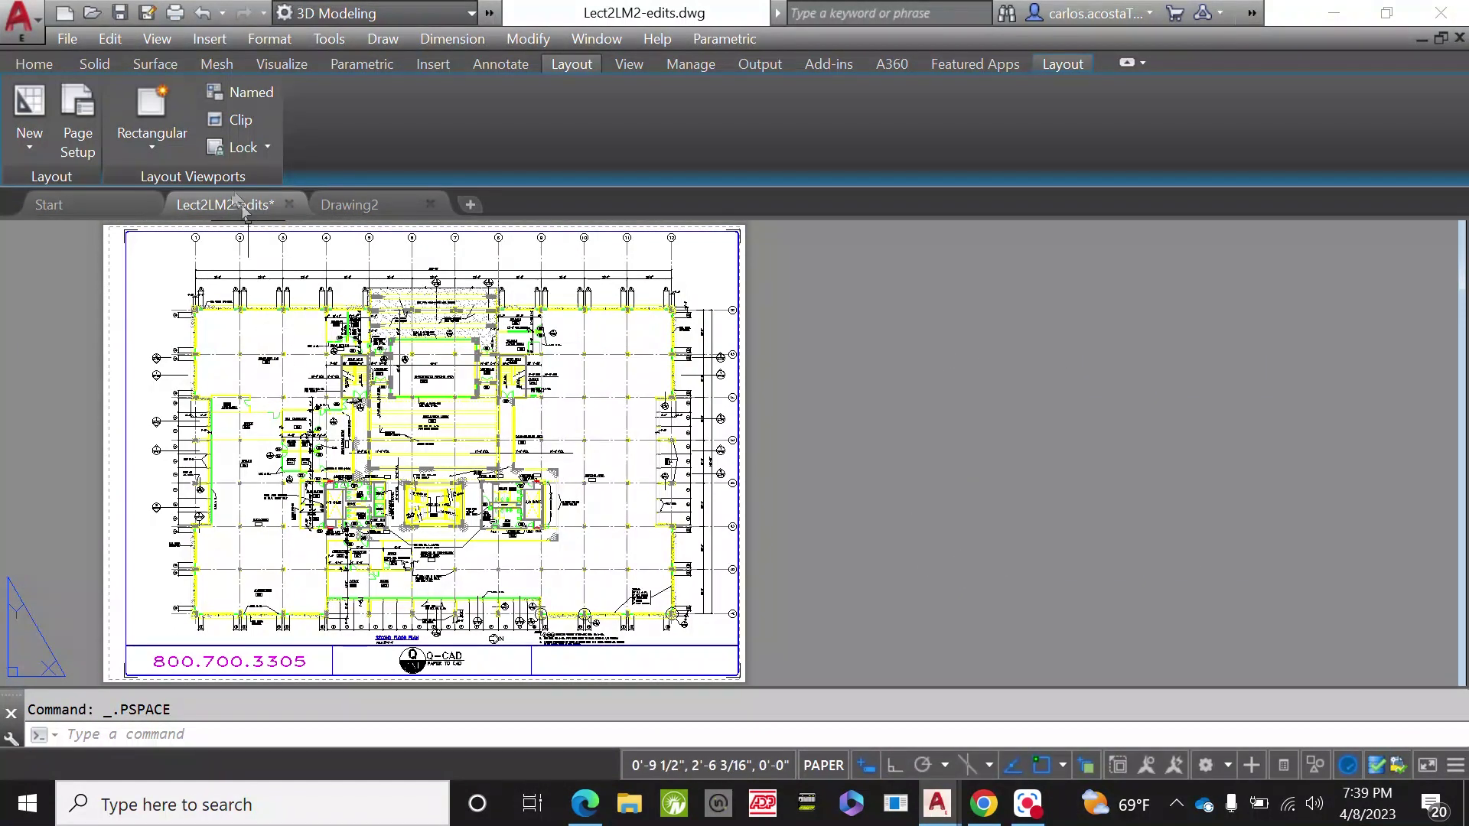
View the floor plan in full model space, zoom around it, then go back to the layout sheet.
mouse_move(235, 205)
click(149, 329)
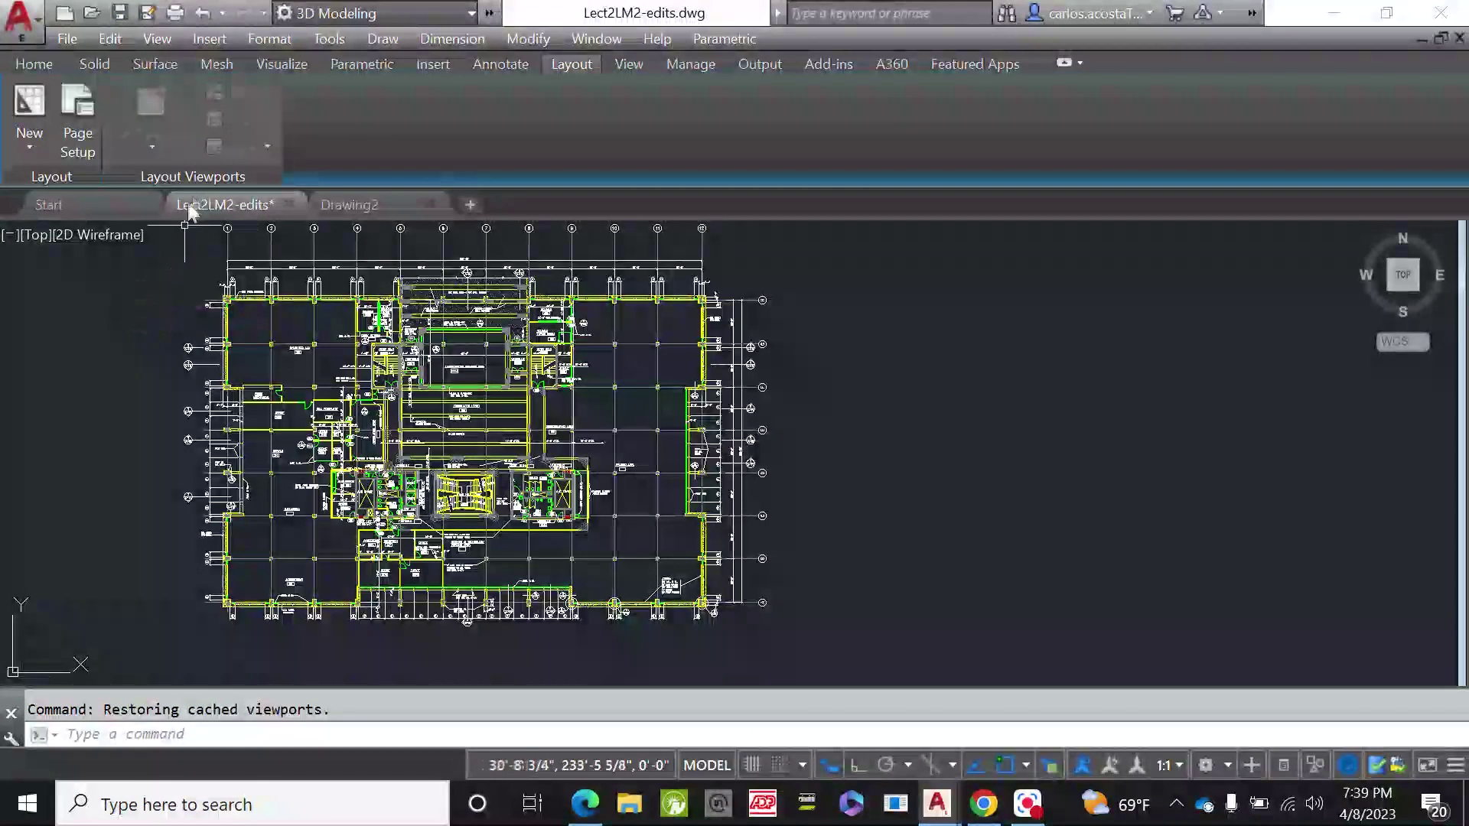
scroll(967, 452, down, 2)
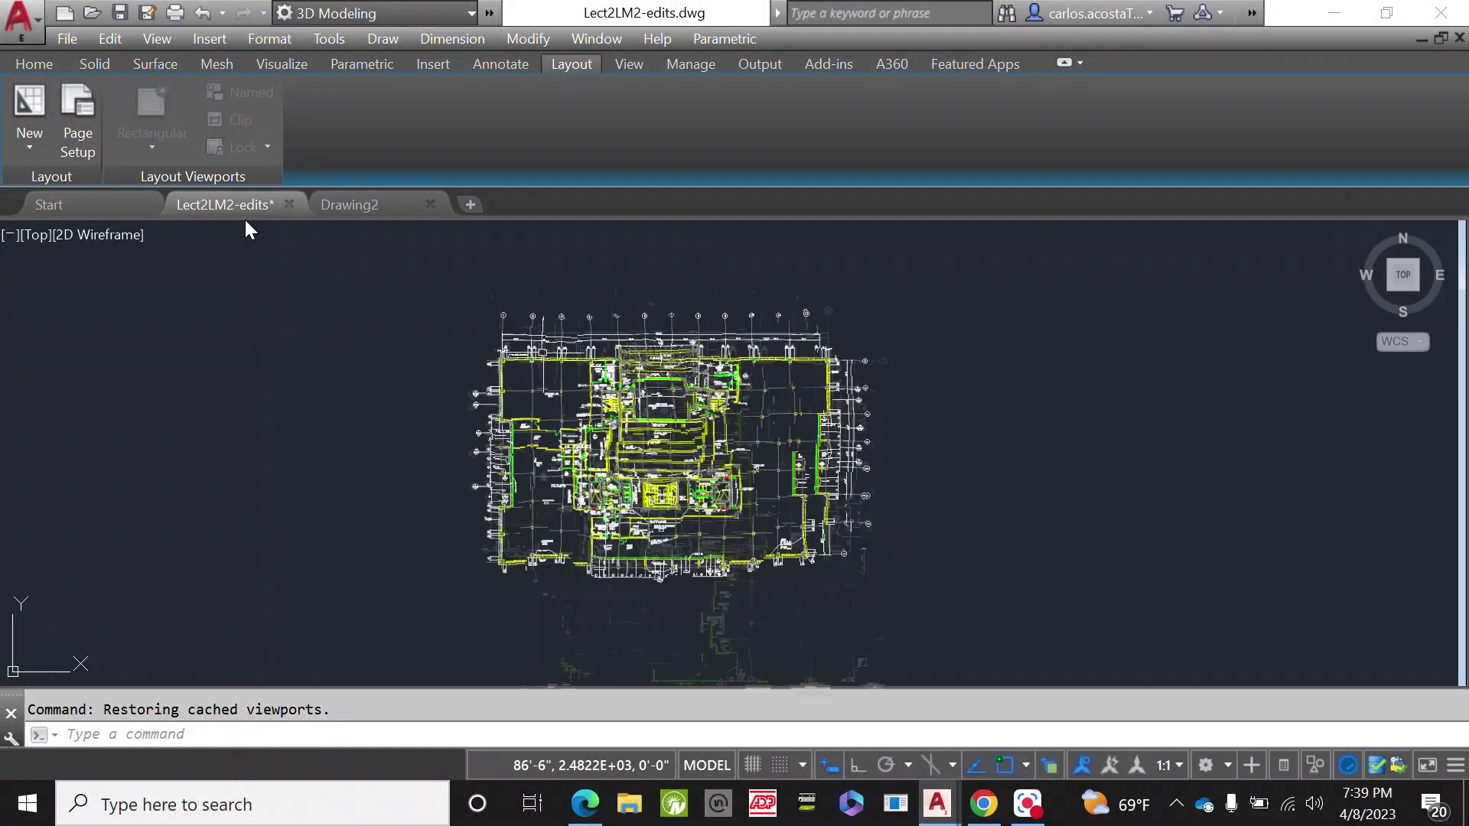
scroll(1049, 454, up, 2)
scroll(1052, 456, down, 2)
scroll(1169, 490, up, 2)
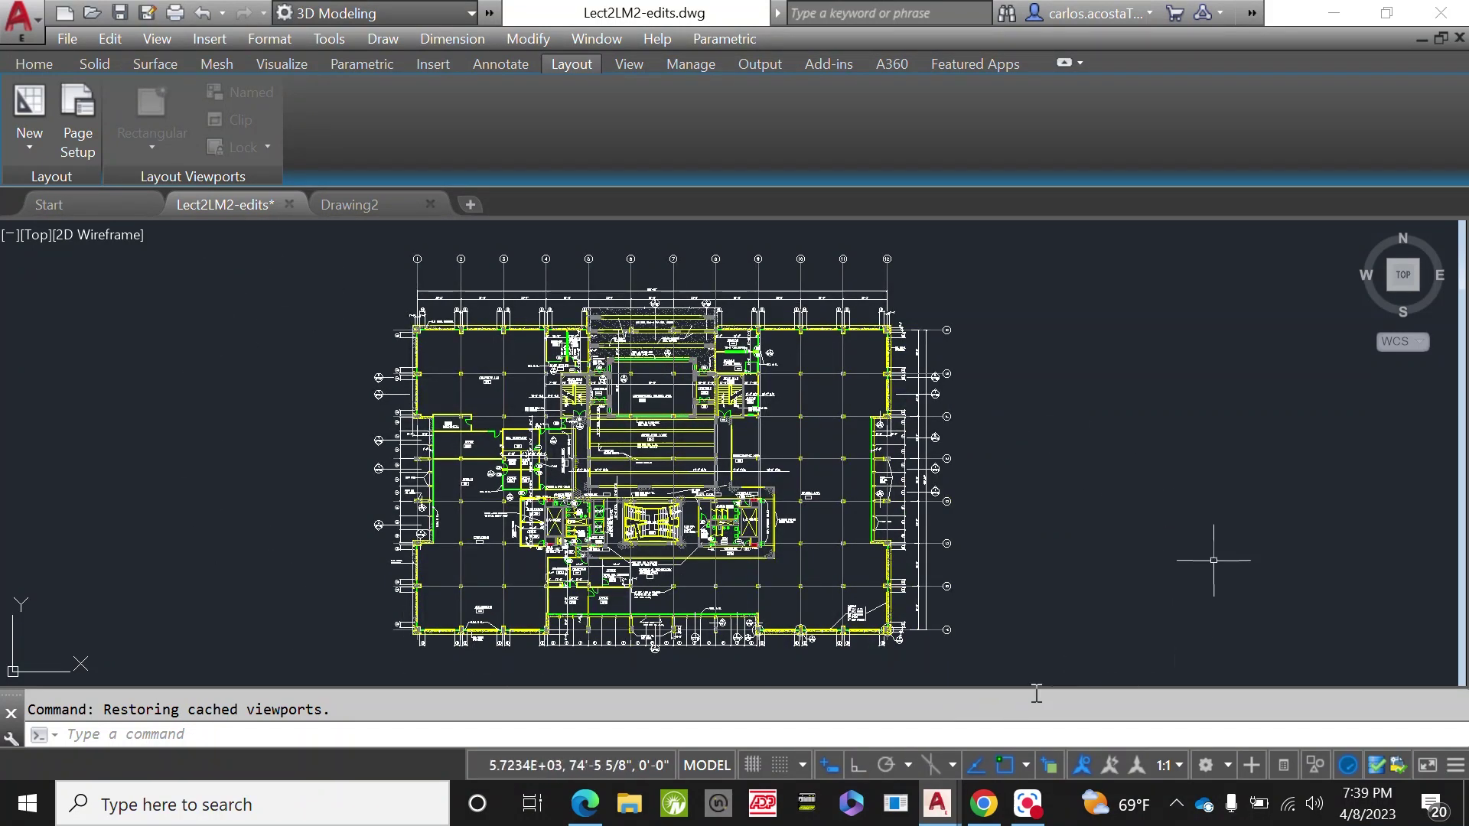
scroll(755, 423, up, 4)
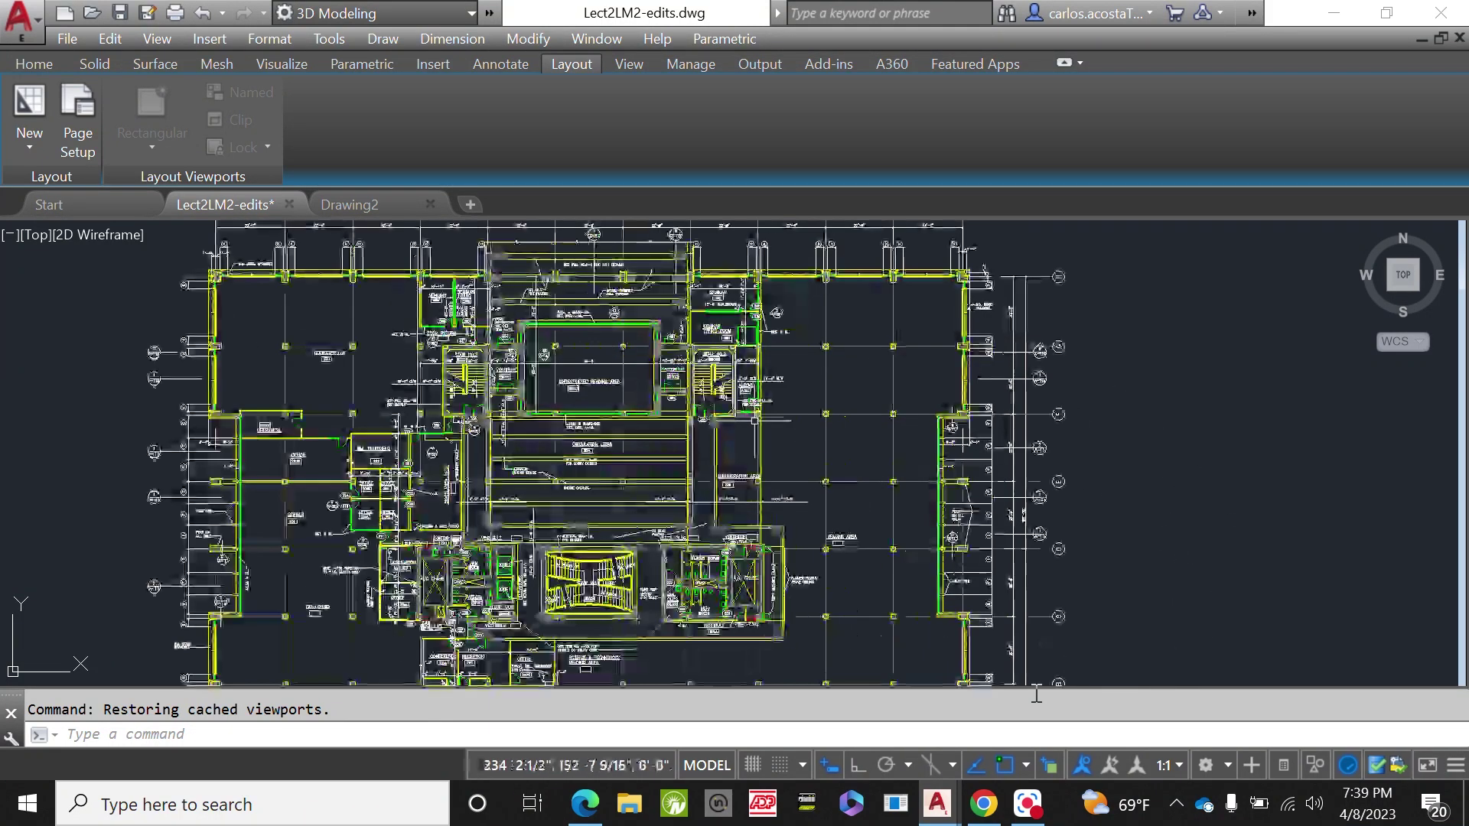
scroll(685, 392, up, 4)
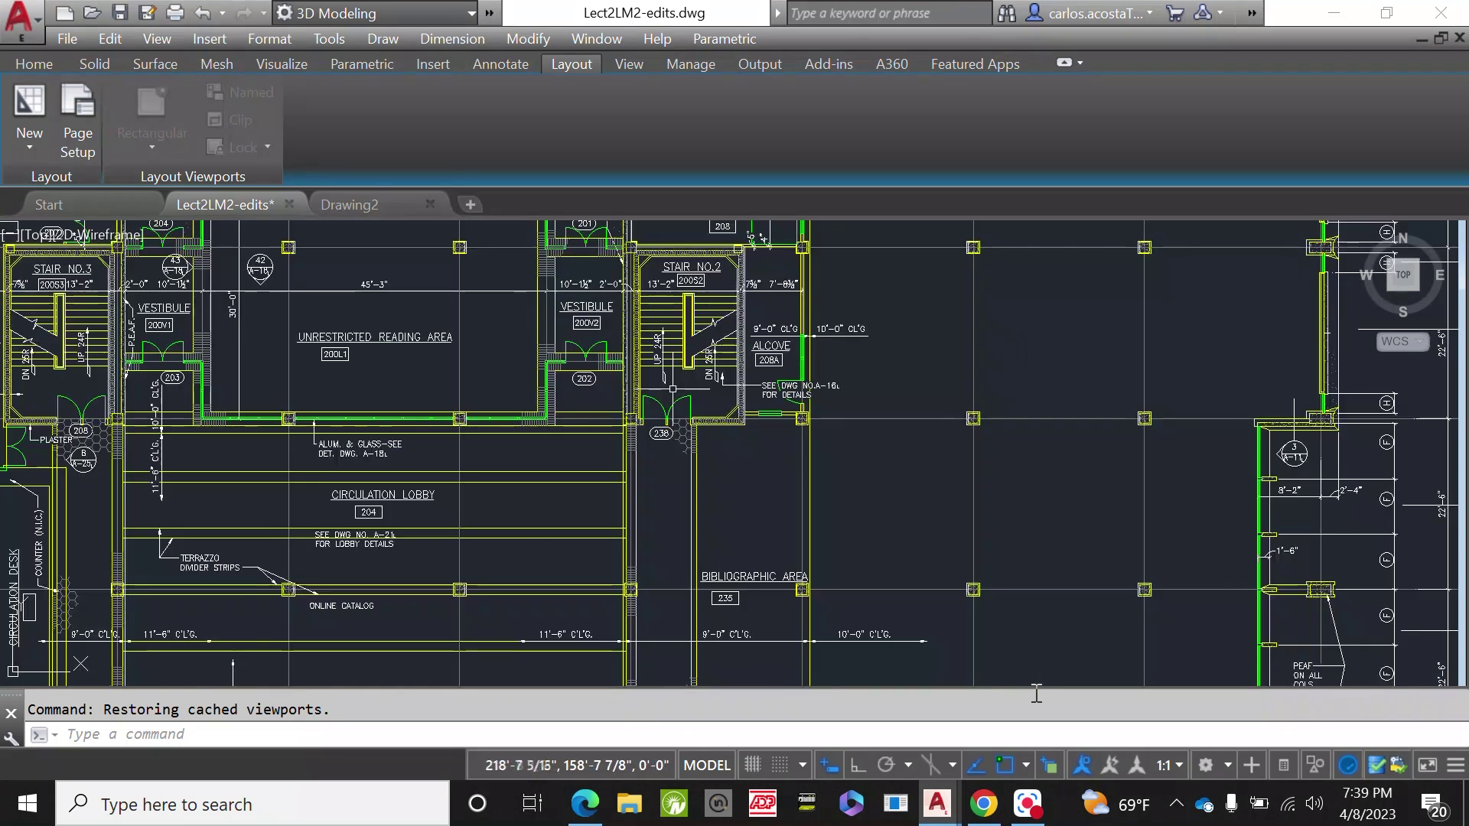
scroll(630, 508, up, 3)
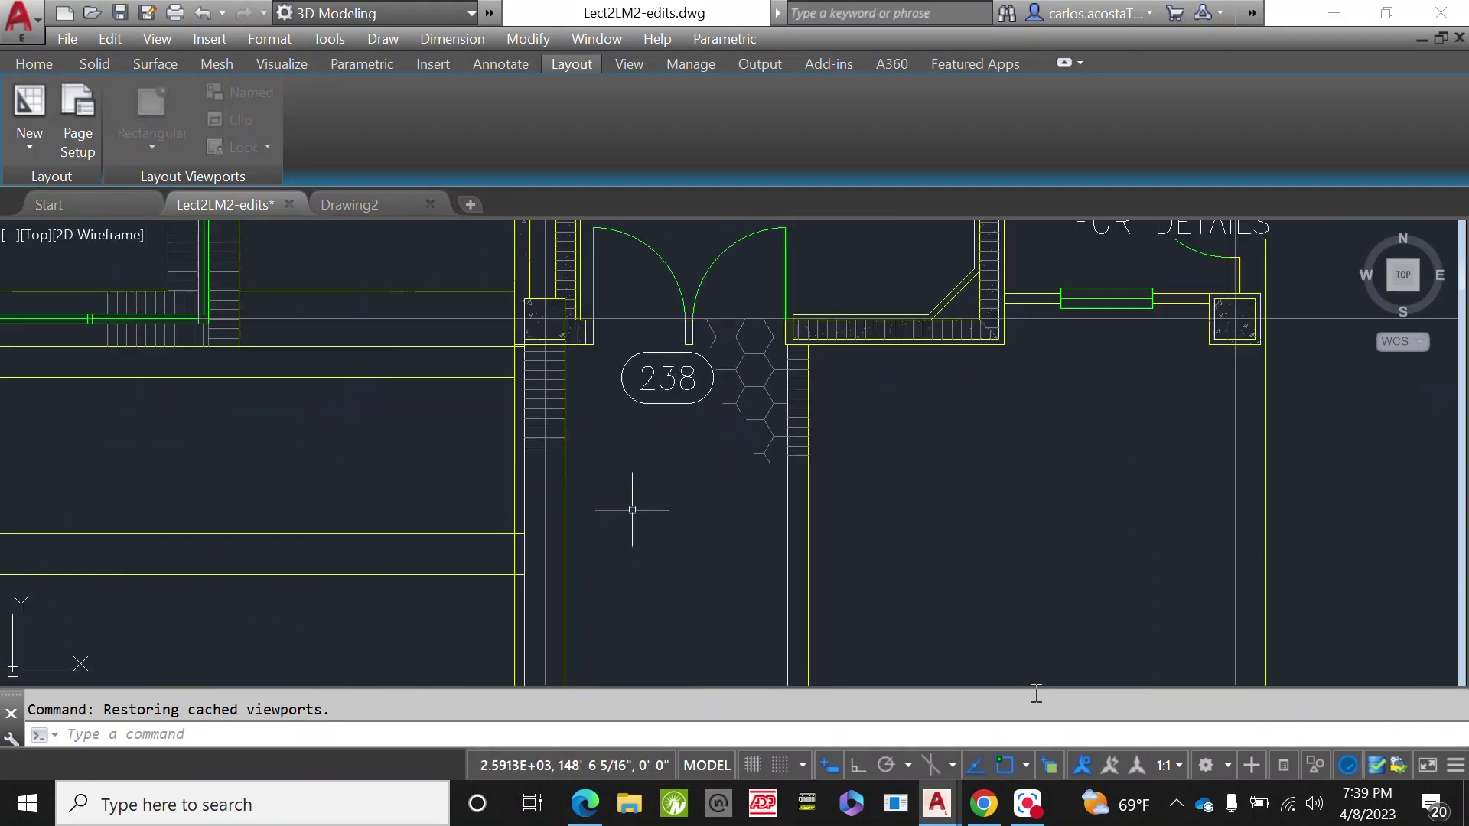
scroll(548, 383, up, 3)
scroll(592, 396, down, 10)
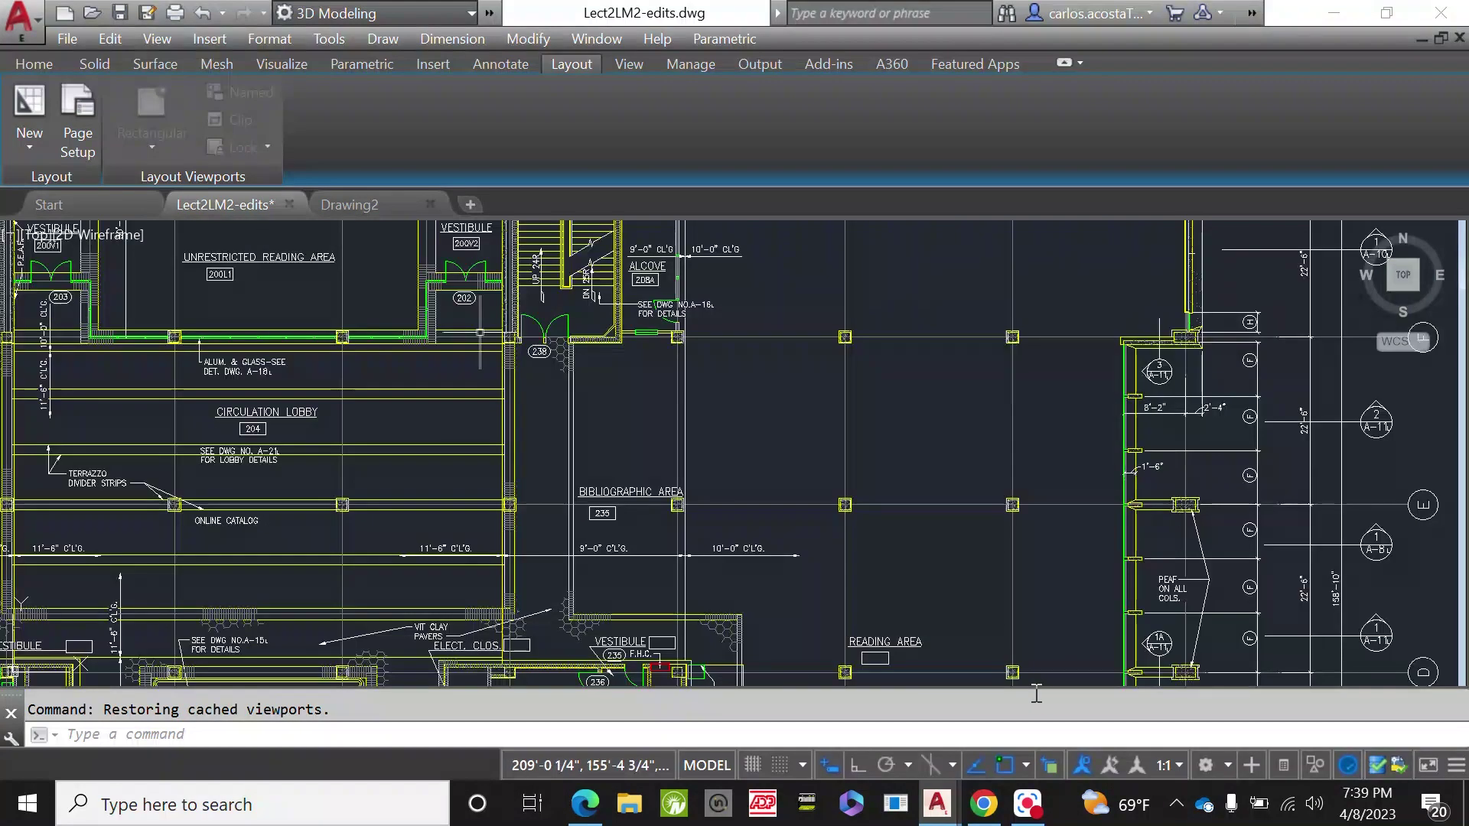
scroll(688, 585, up, 6)
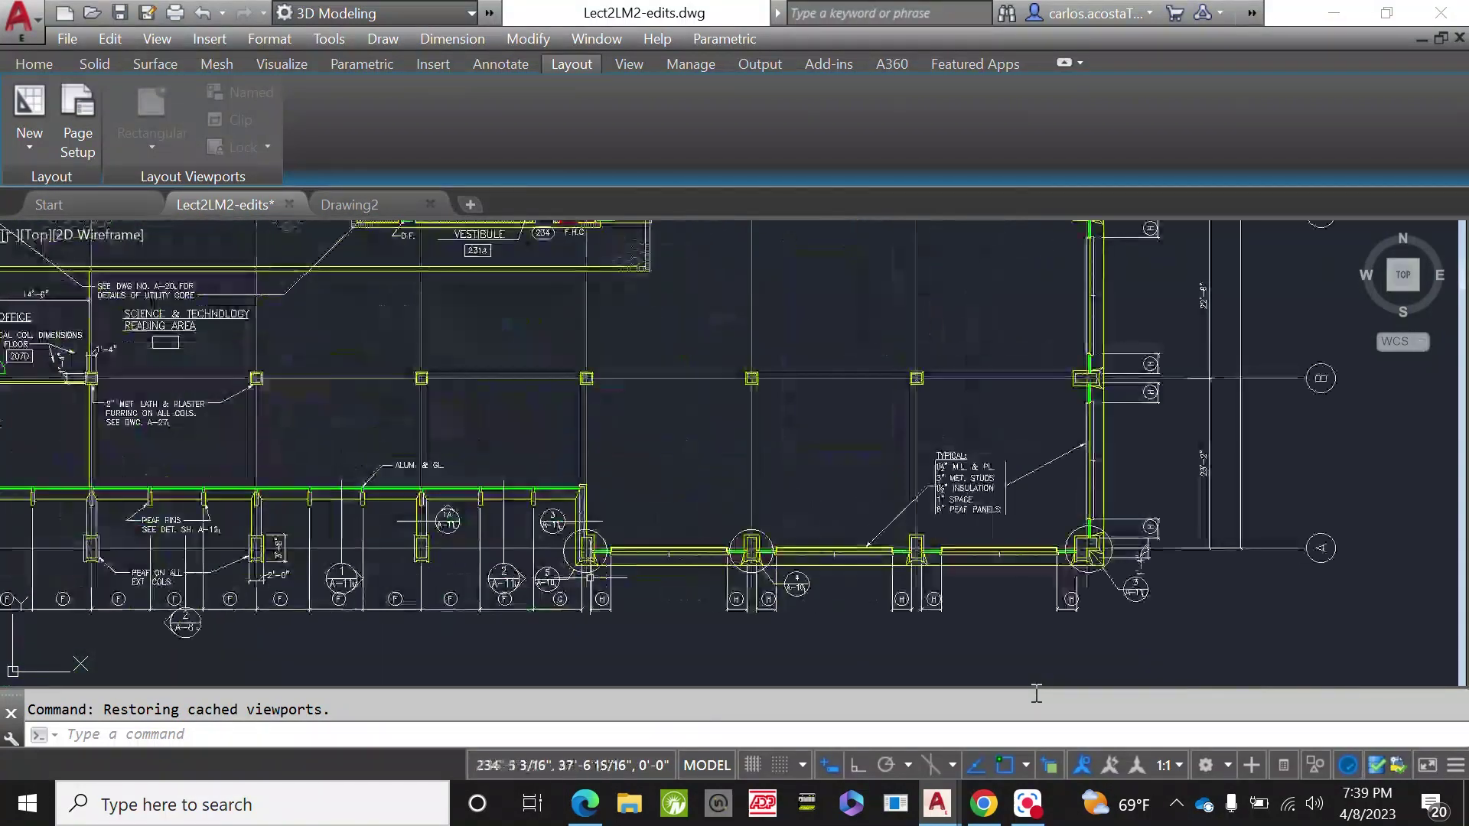
scroll(666, 569, down, 8)
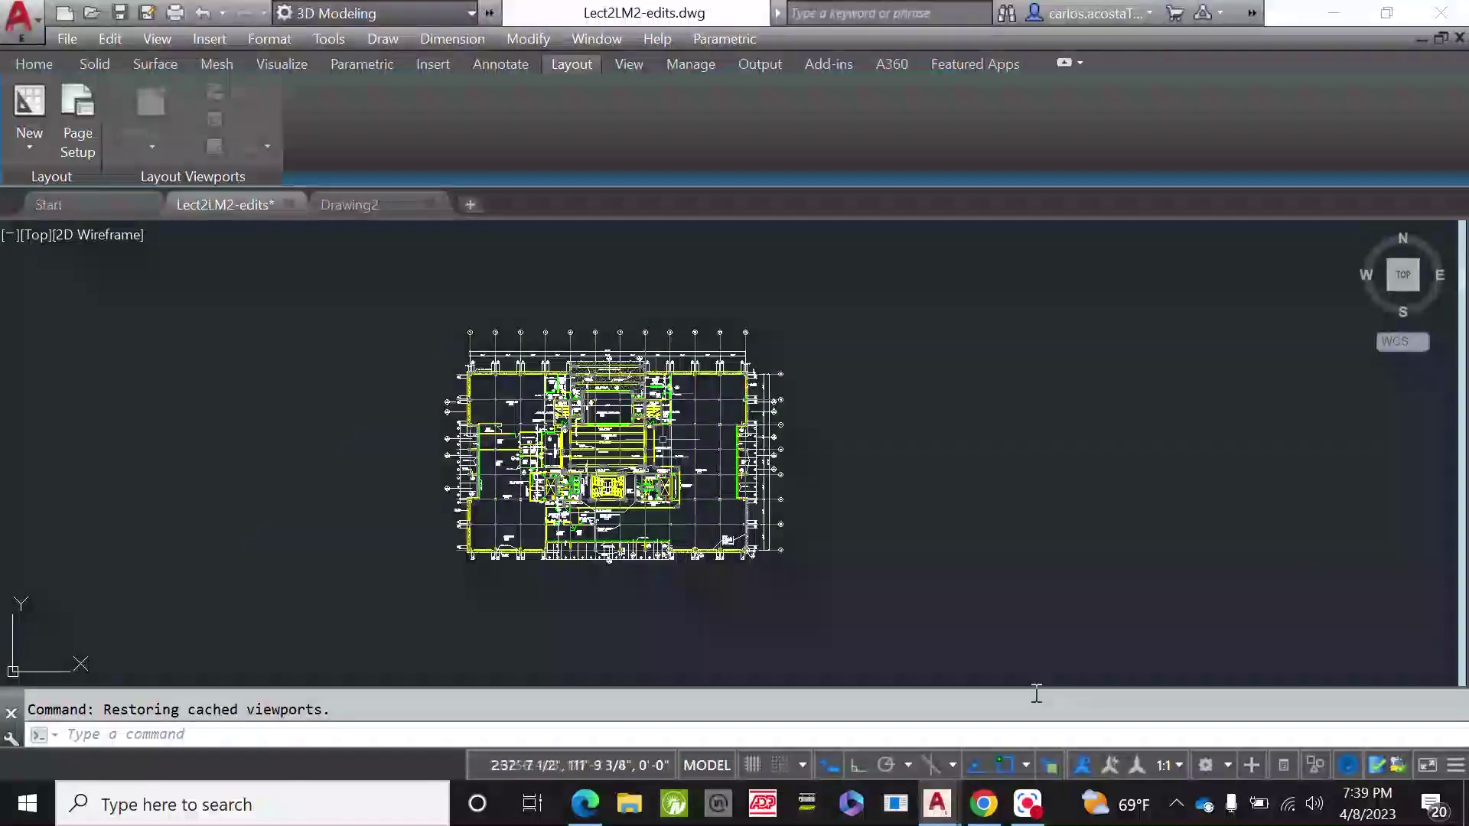
scroll(552, 411, up, 8)
scroll(552, 477, up, 2)
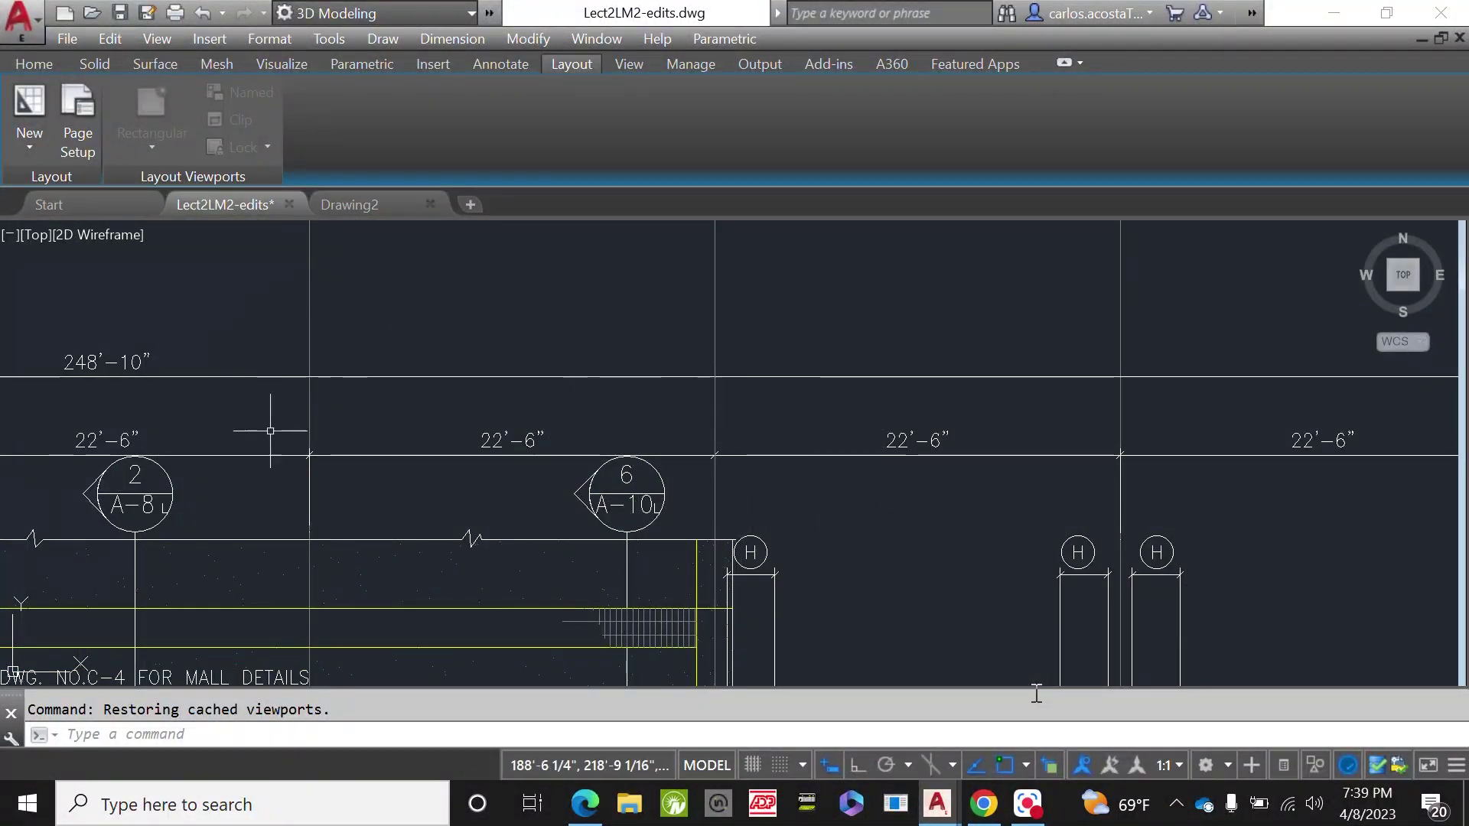
scroll(507, 444, down, 2)
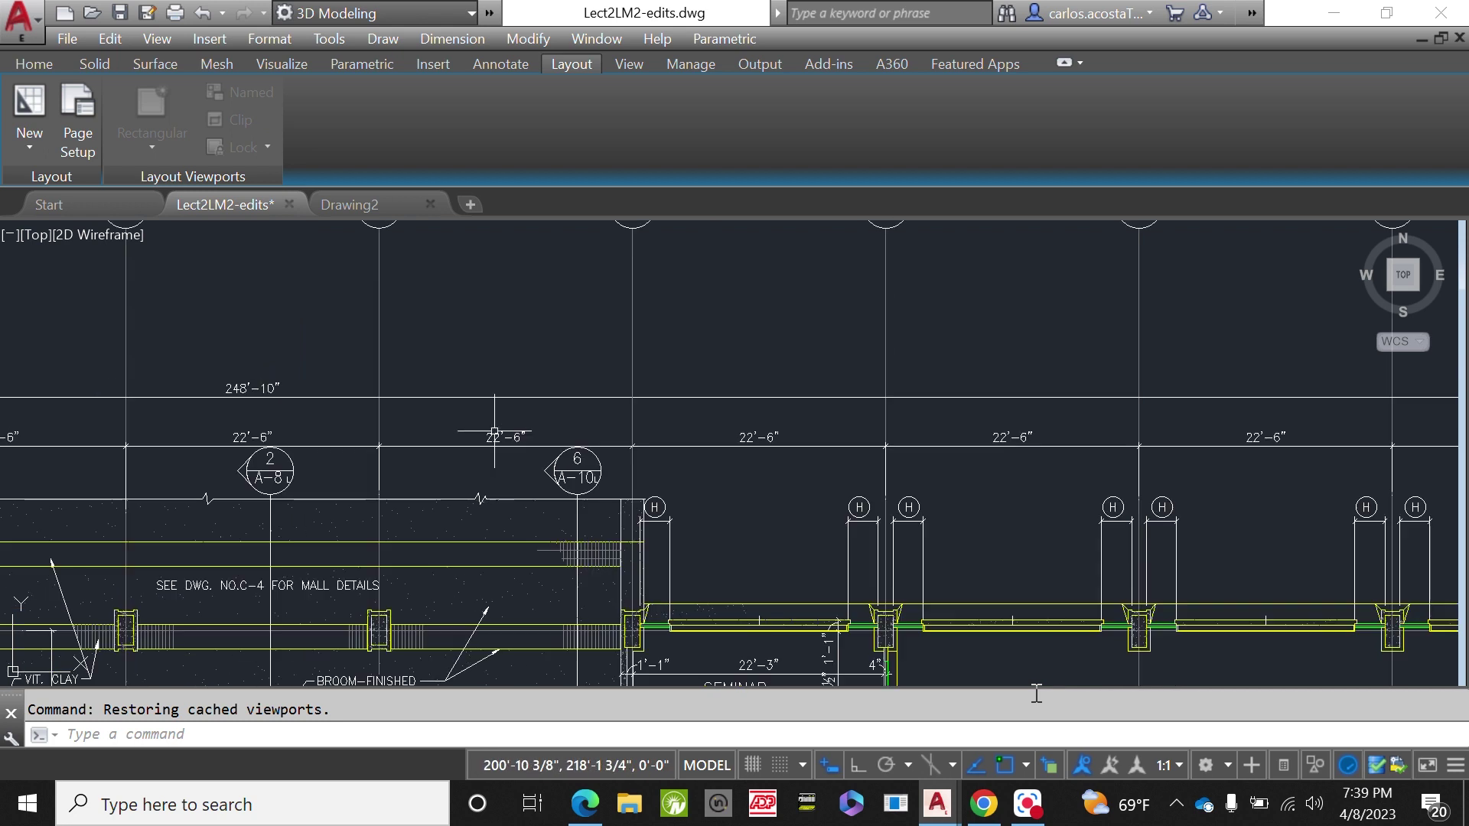
scroll(571, 440, up, 2)
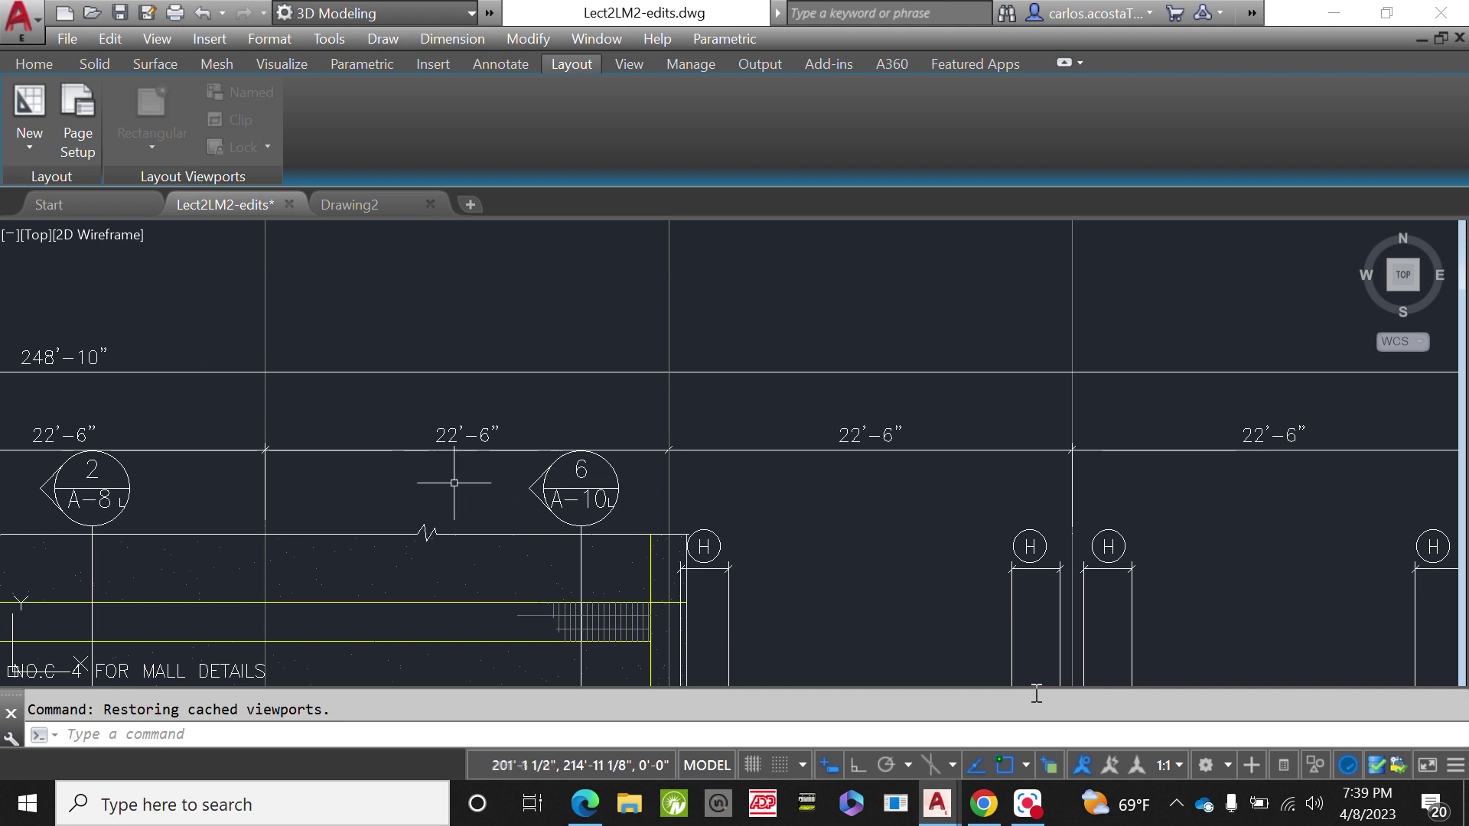
scroll(496, 464, down, 2)
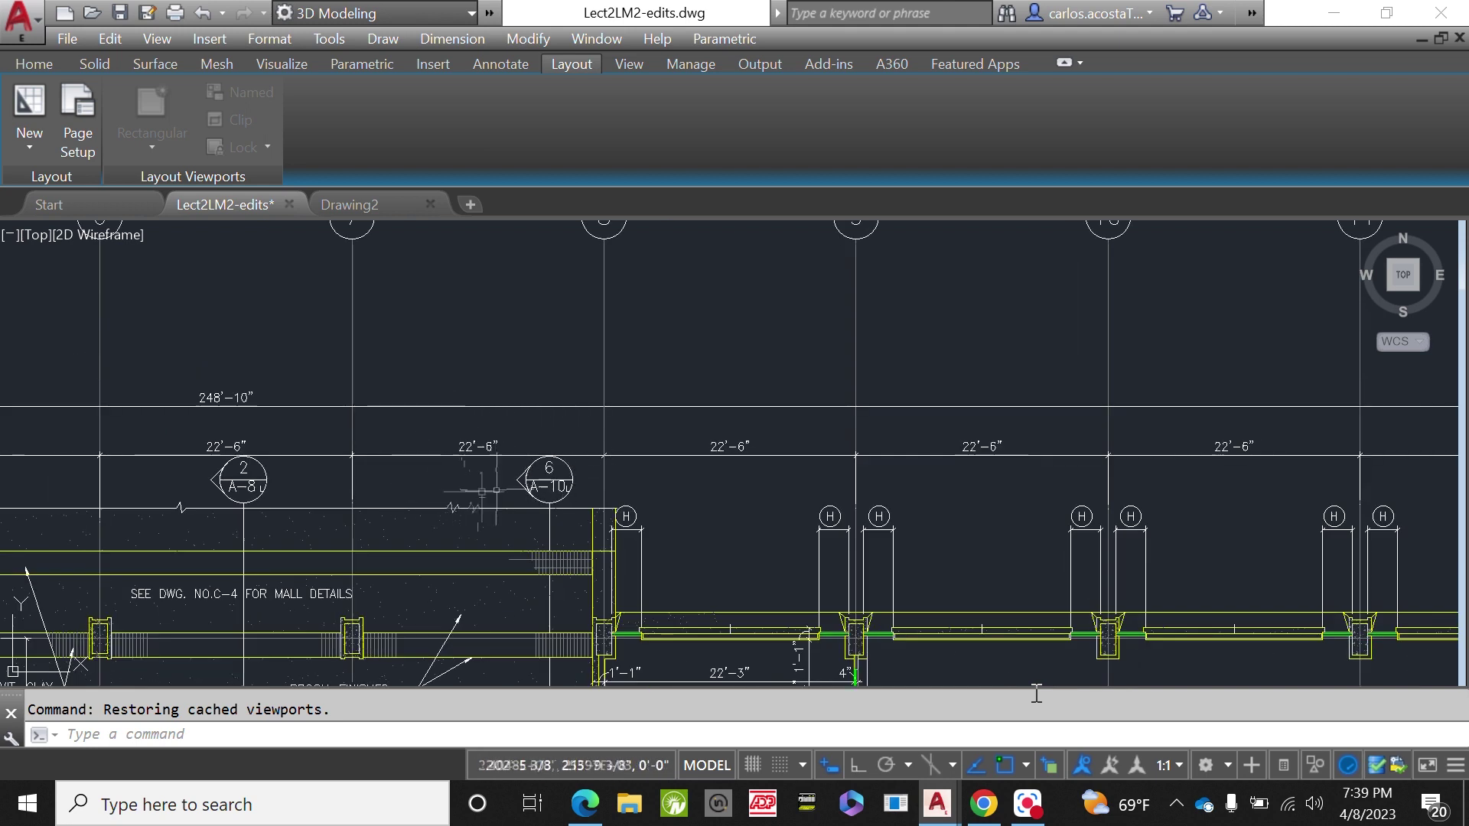
scroll(465, 446, down, 5)
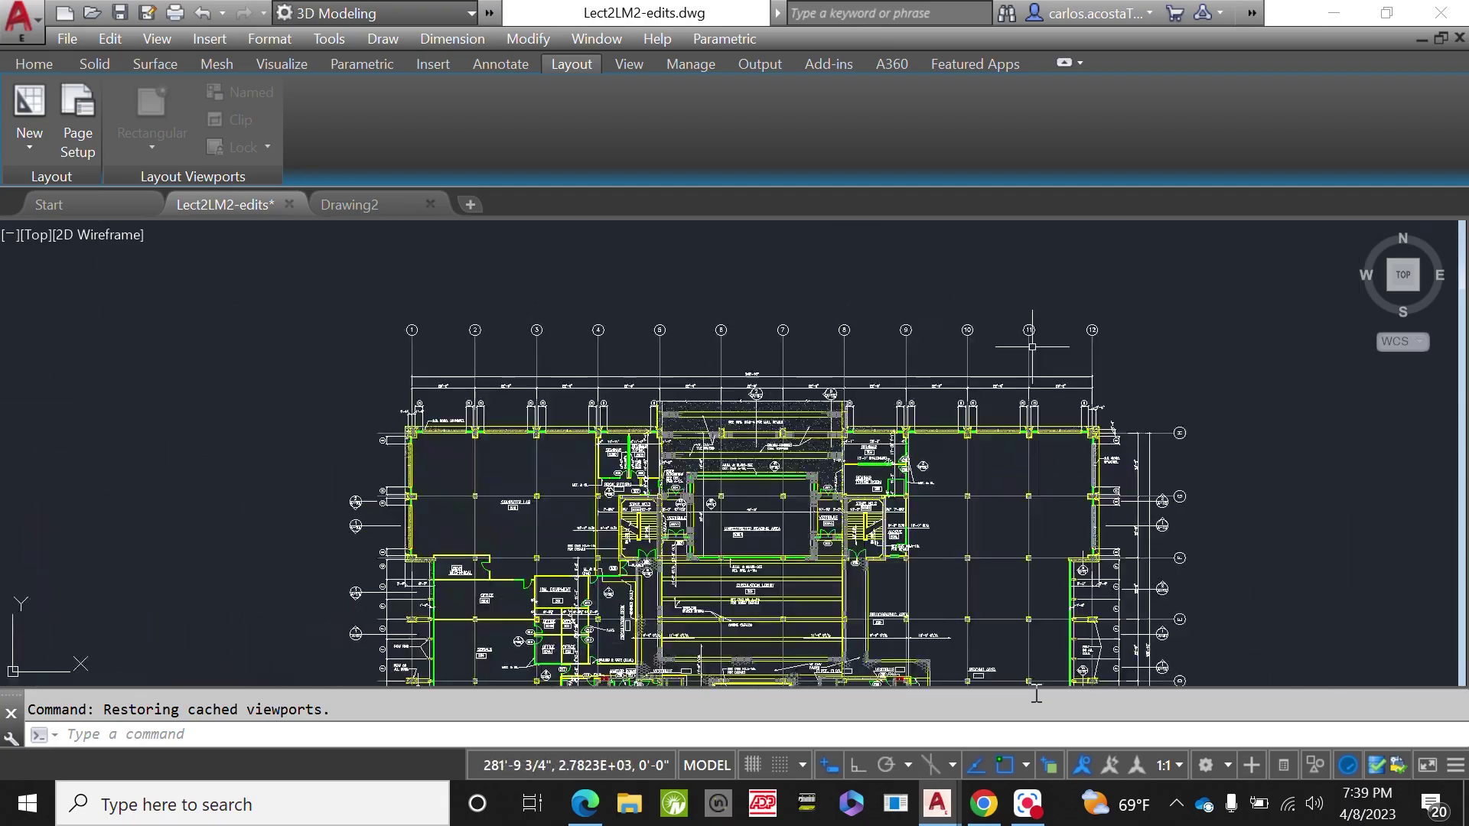
scroll(385, 374, up, 2)
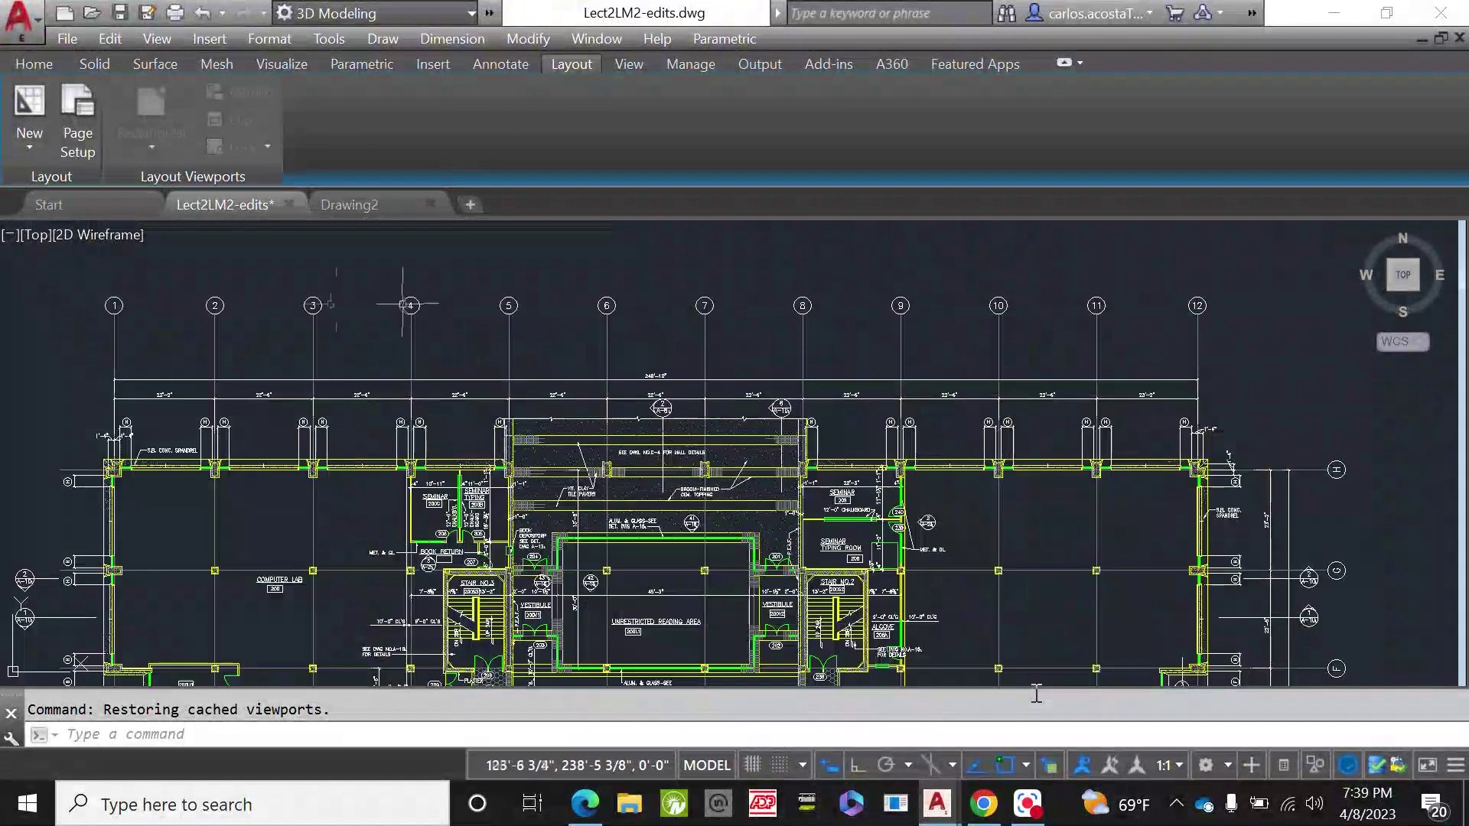
scroll(387, 337, up, 4)
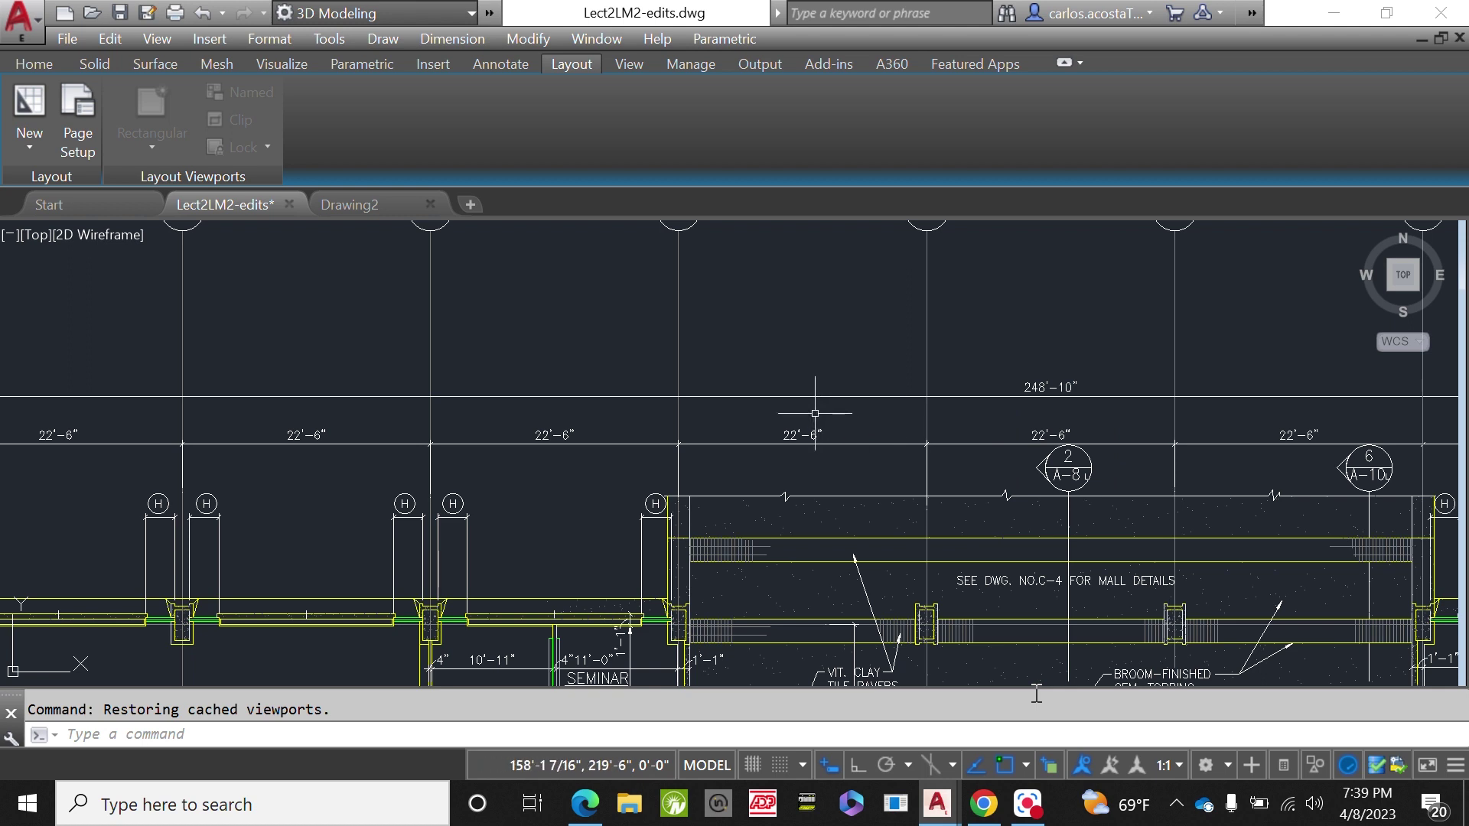
click(710, 767)
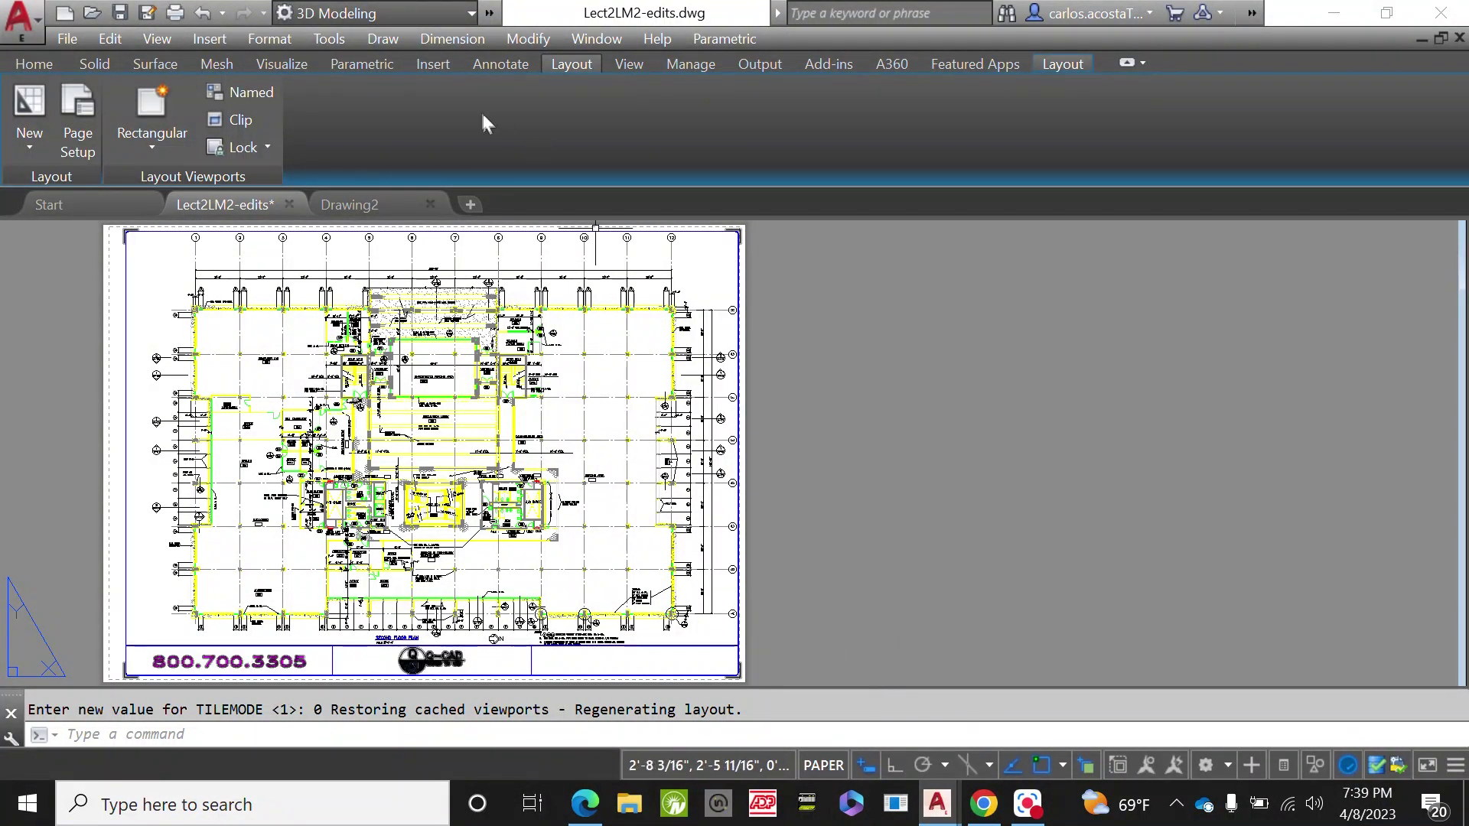
Show the drawing in model space again and zoom out over the floor plan.
mouse_move(249, 204)
click(165, 305)
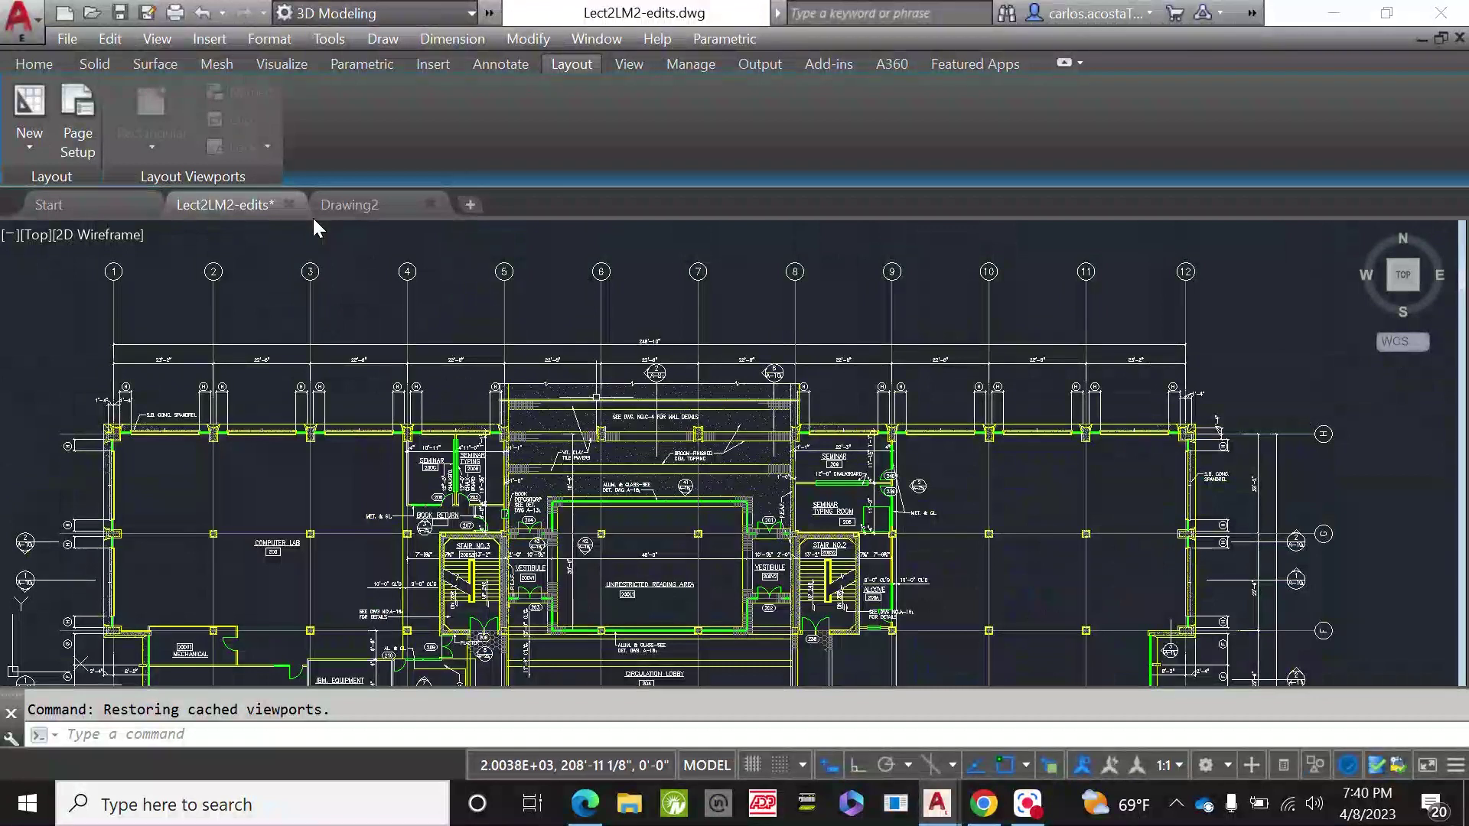
scroll(596, 397, down, 2)
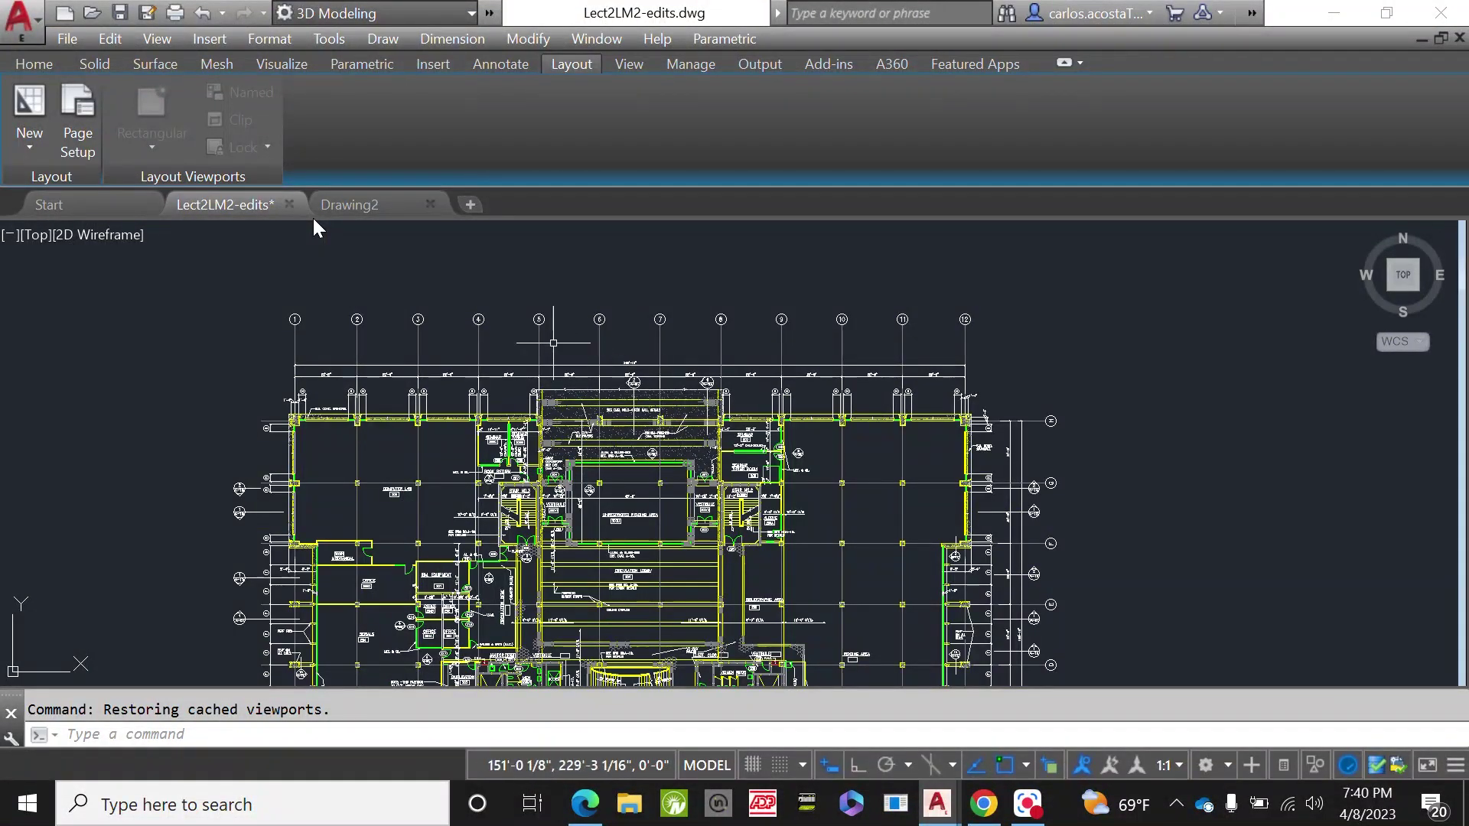
scroll(554, 343, down, 2)
scroll(553, 343, down, 2)
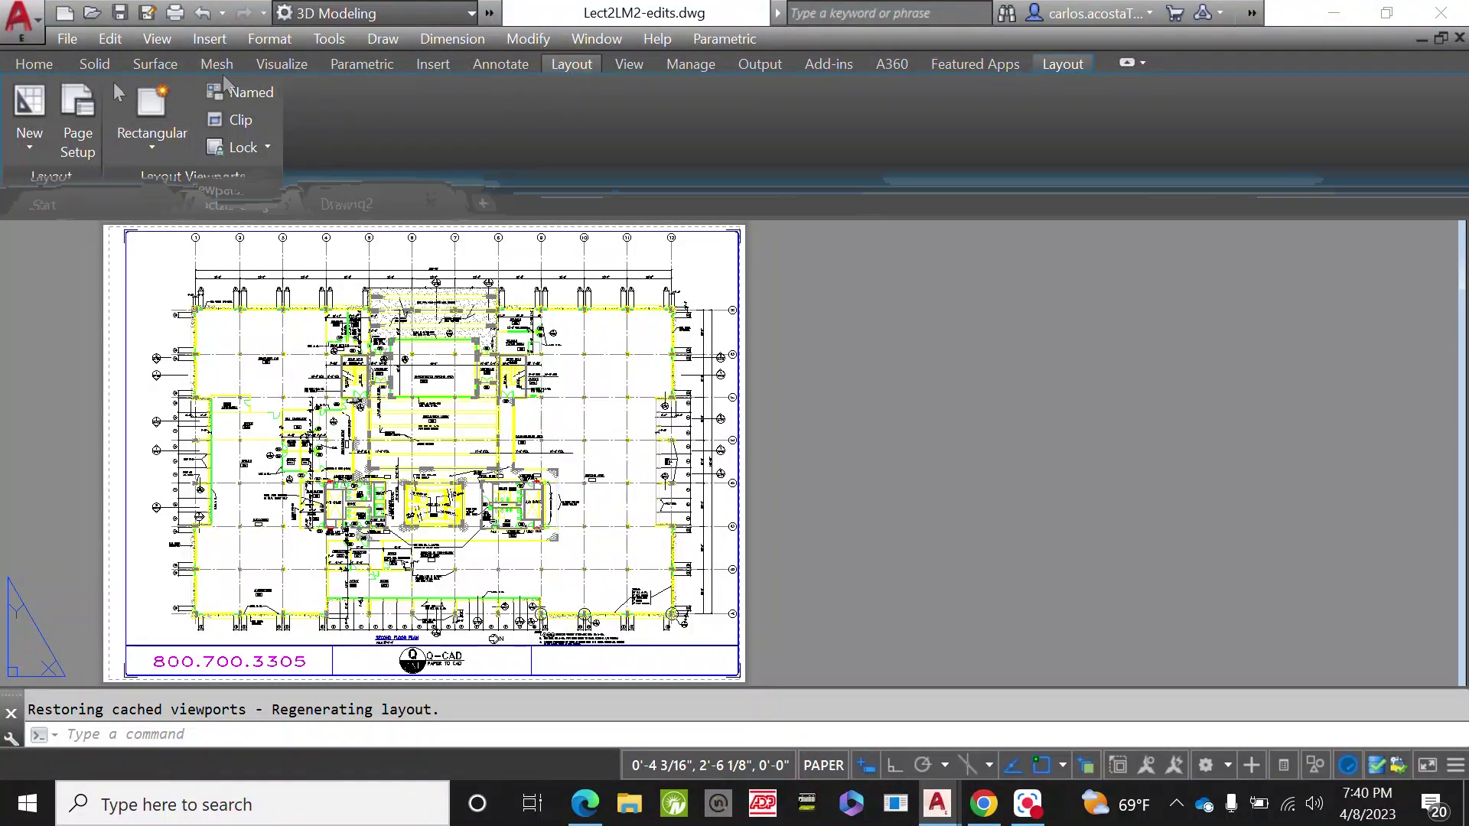
Switch the ribbon between Home and Layout, cycling minimize states back to full panels.
click(33, 66)
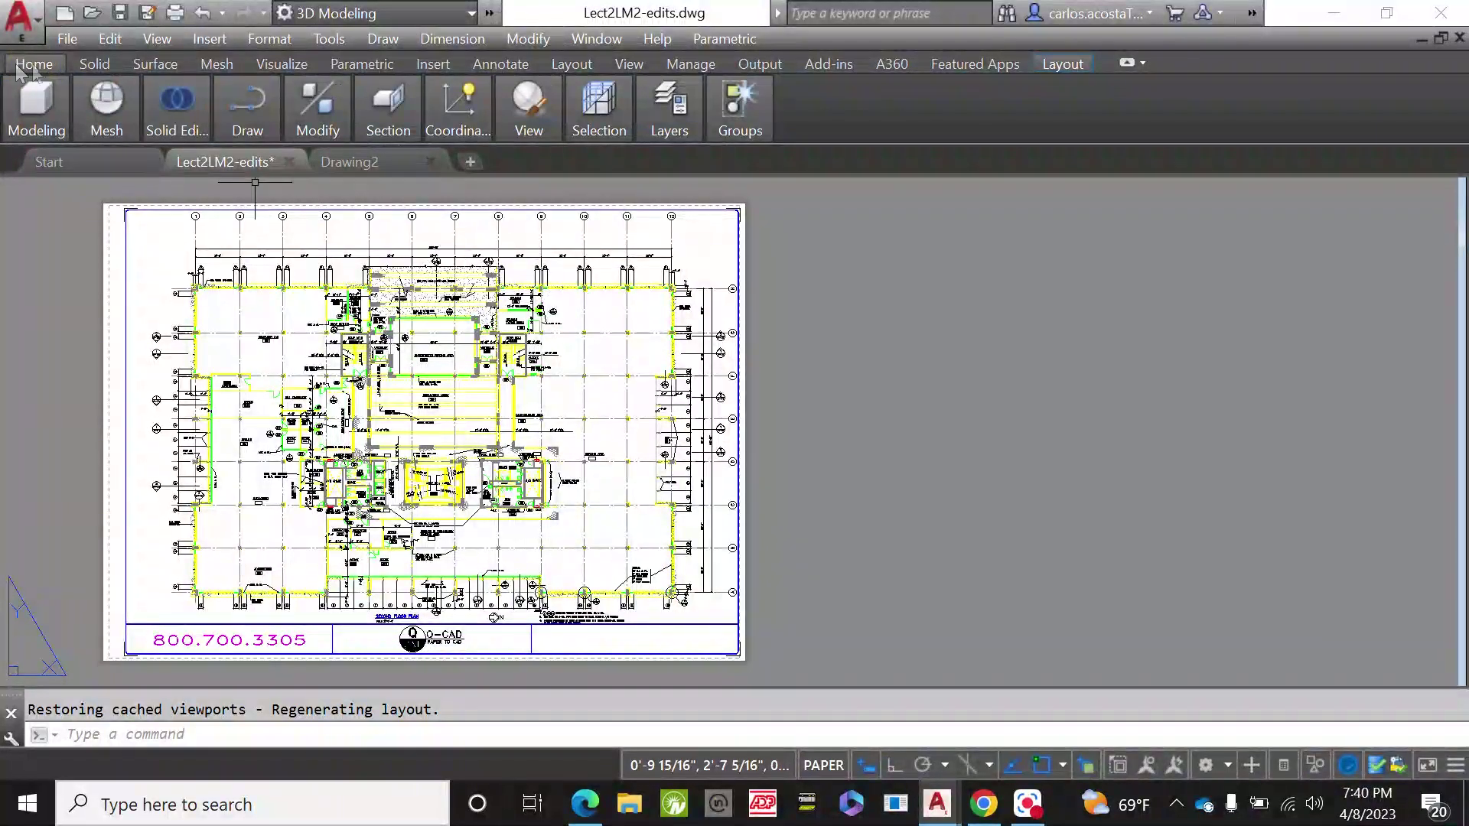
click(574, 65)
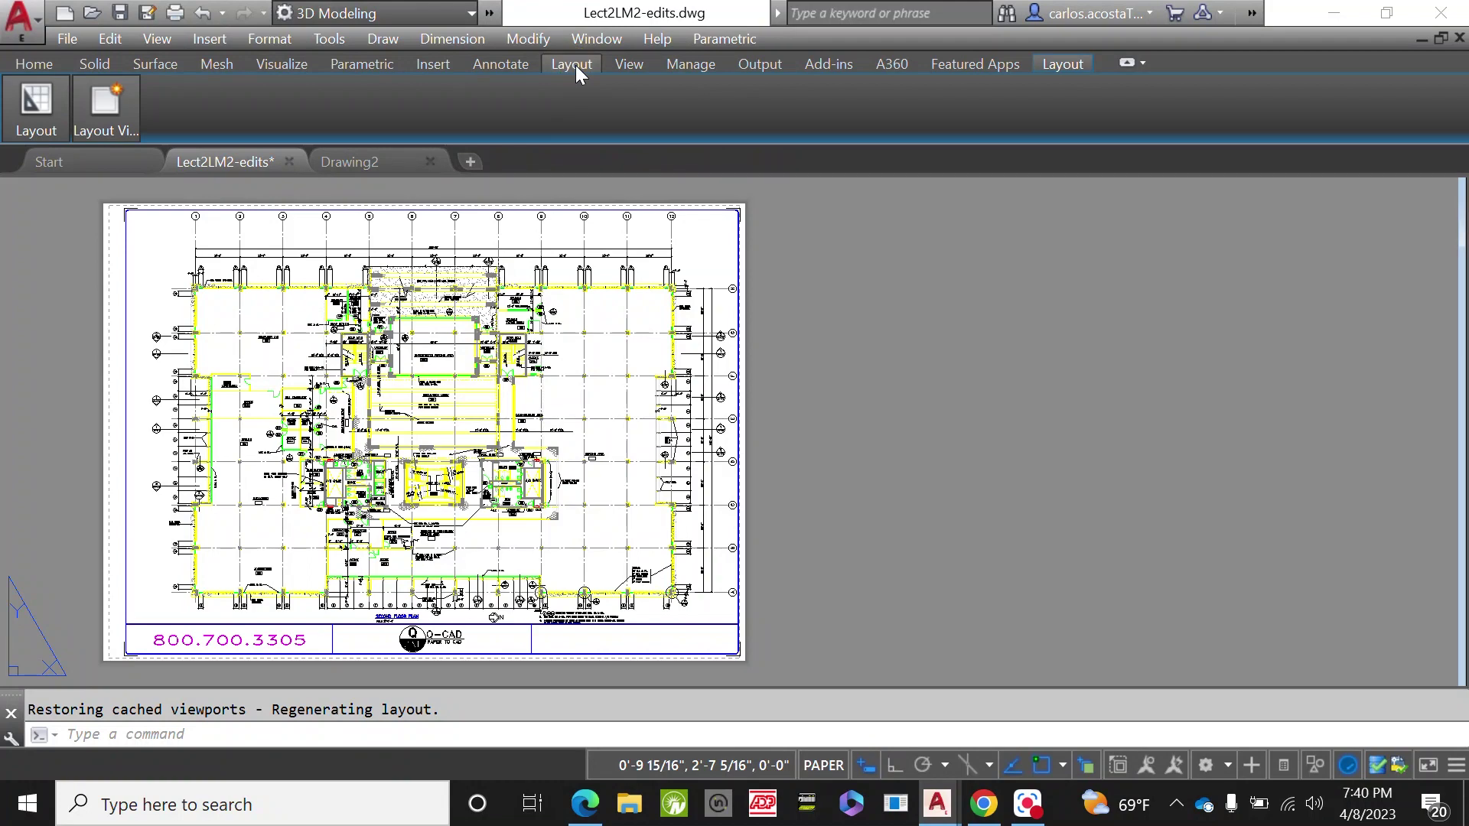
click(1126, 65)
click(1126, 65)
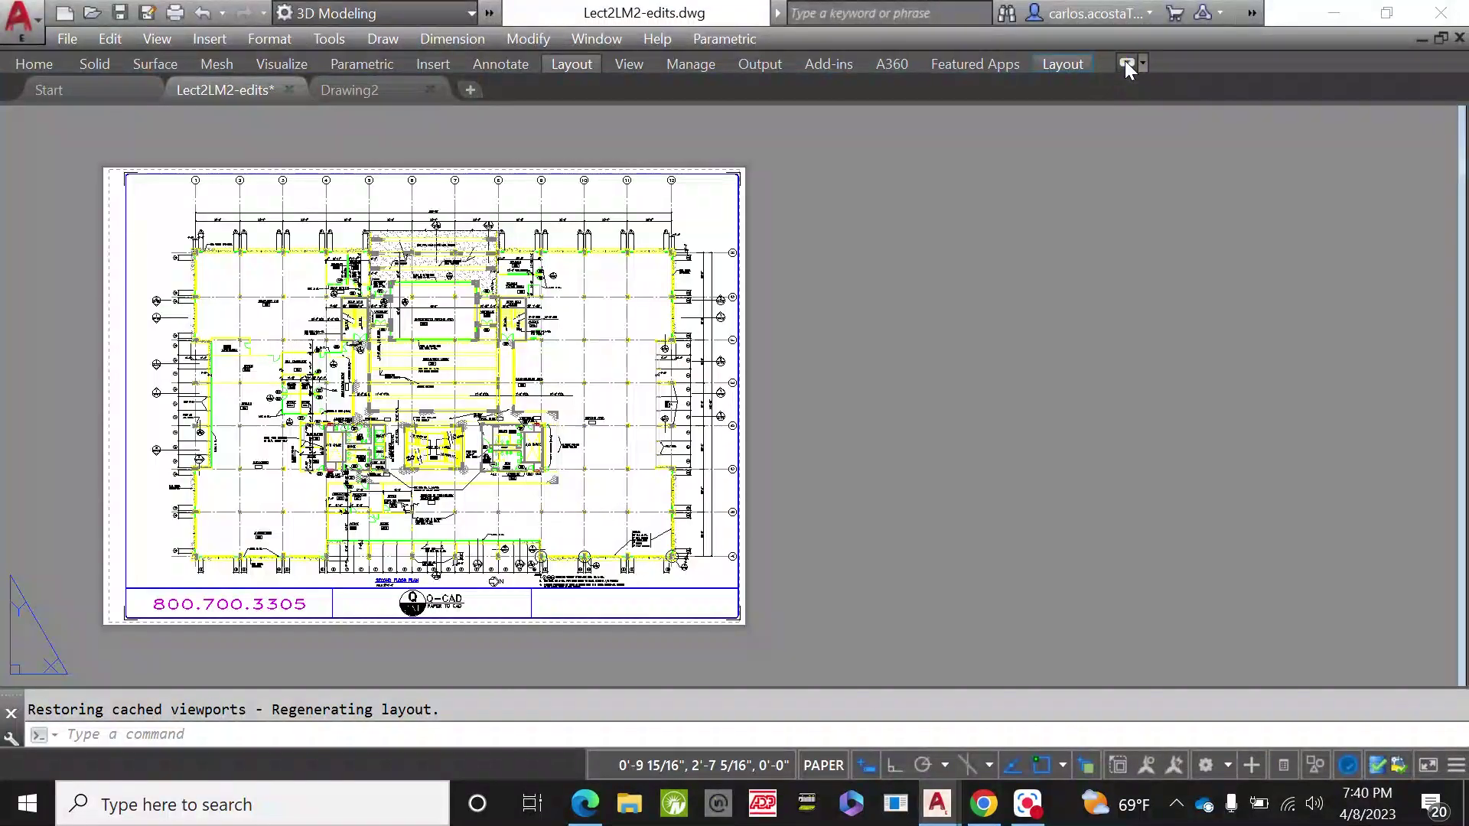
click(1127, 64)
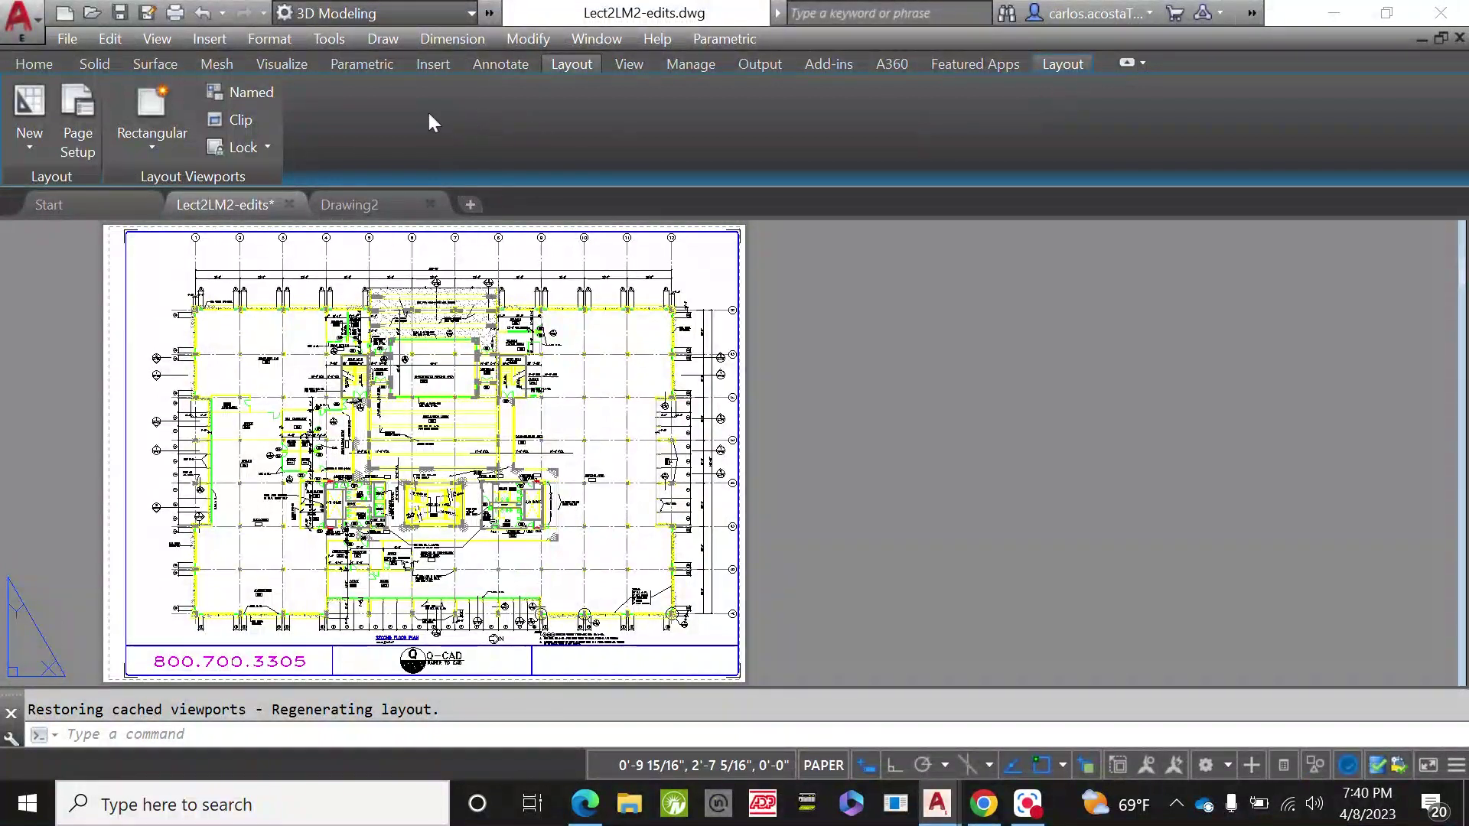
click(74, 111)
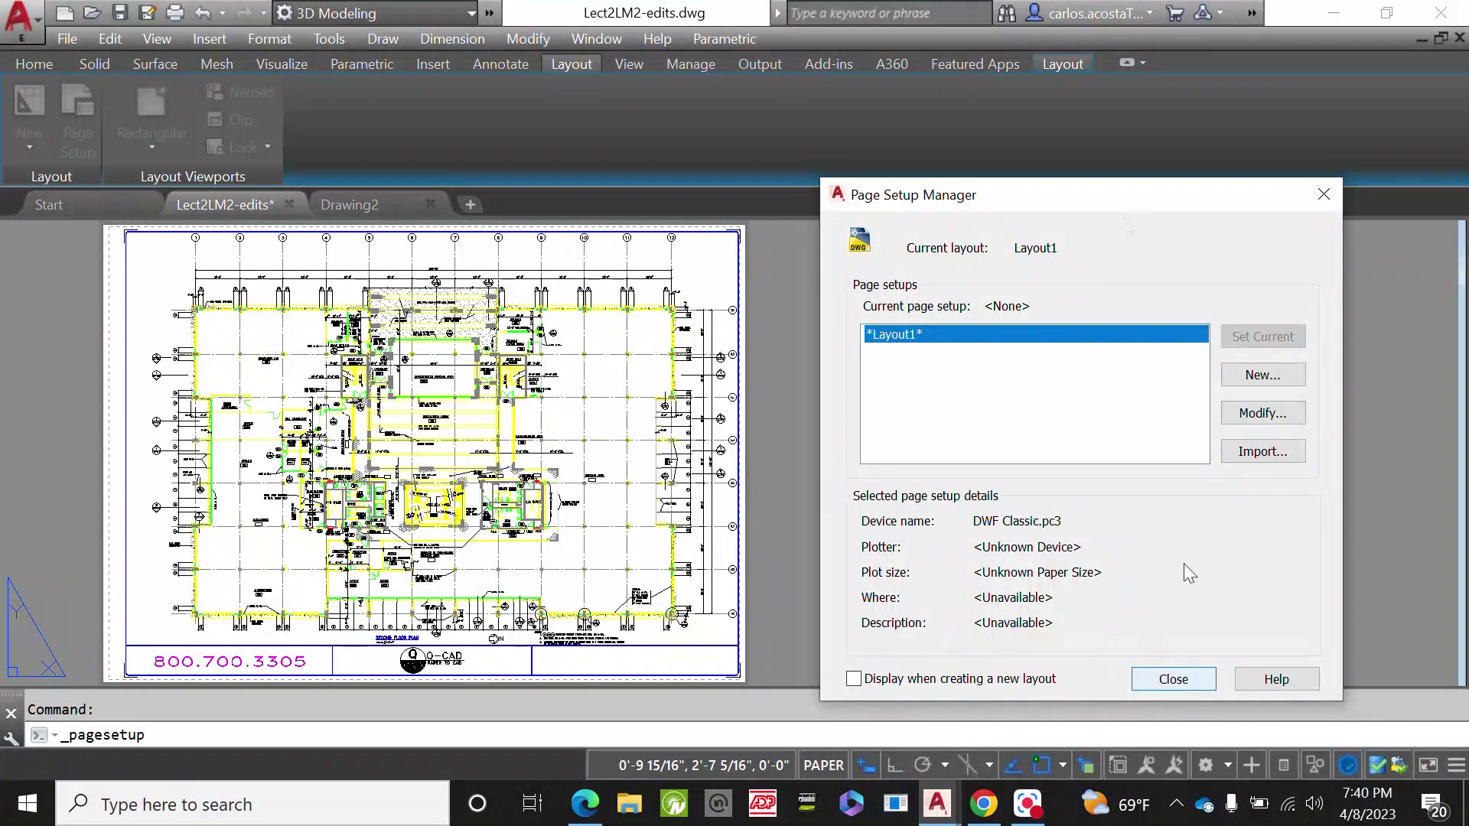
click(1193, 676)
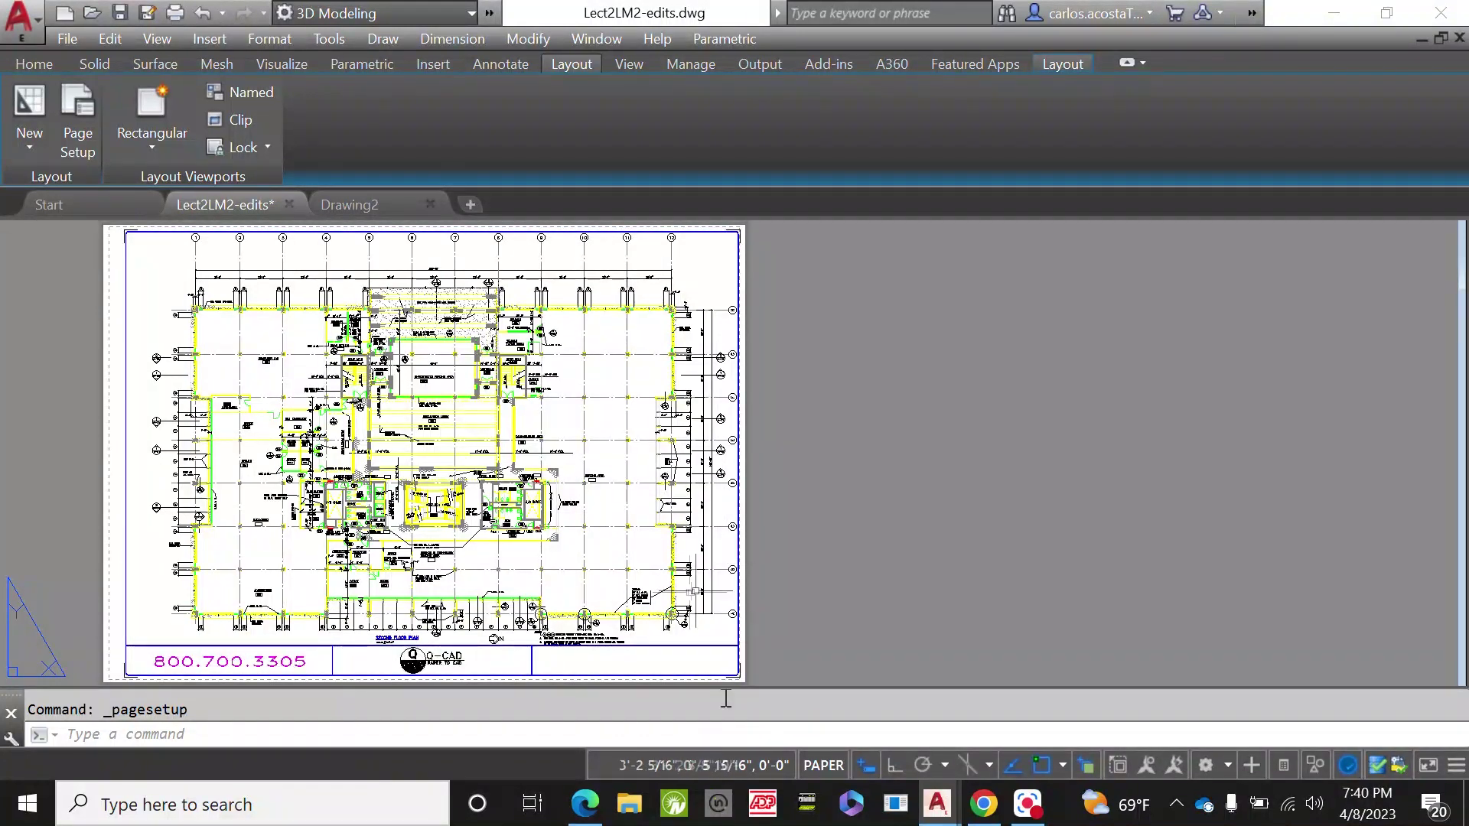
click(712, 731)
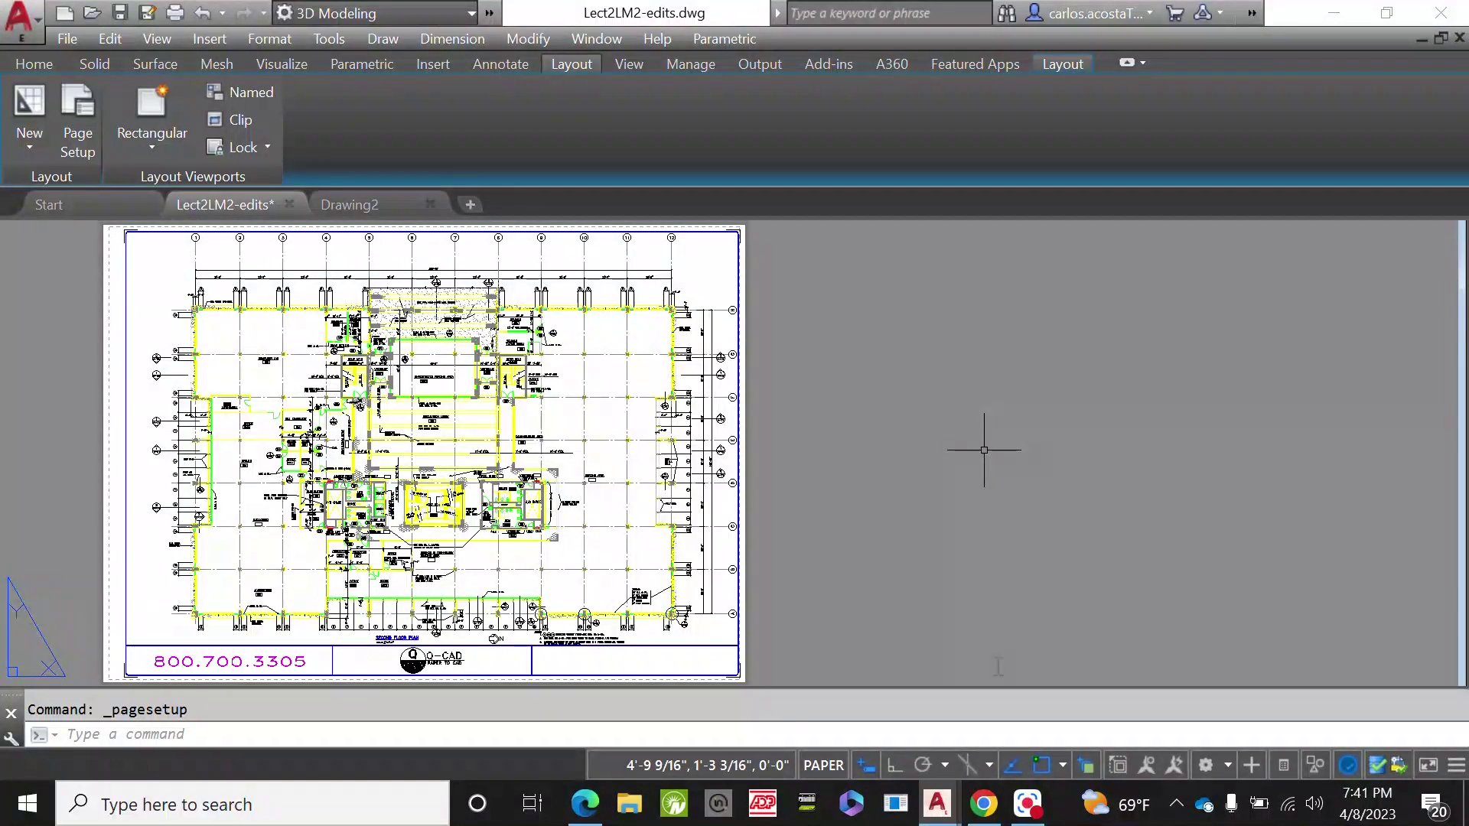
Run PAGESETUP to bring up the Page Setup Manager for Layout1.
key(Down)
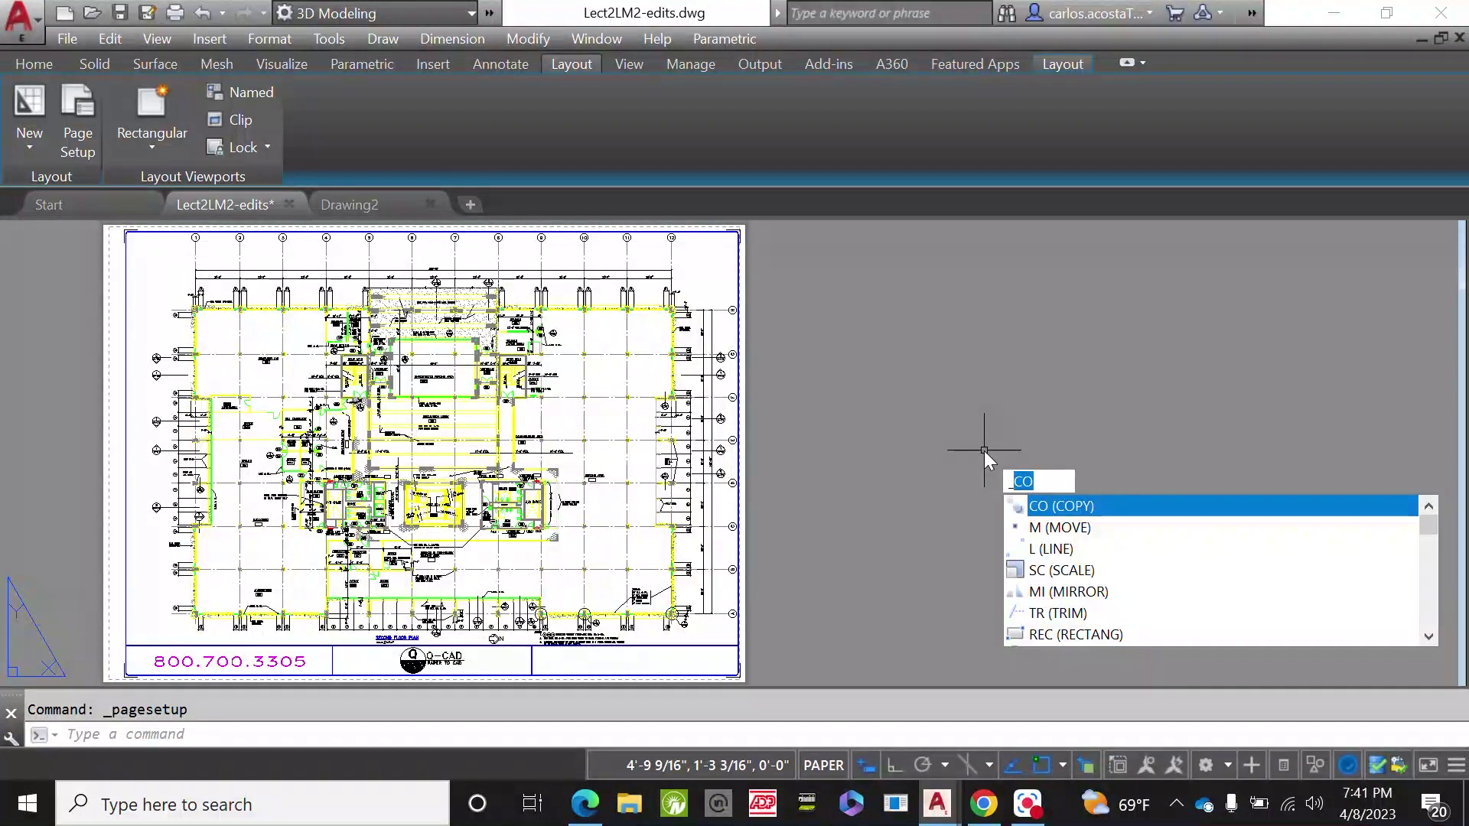
key(BackSpace)
text(PAh)
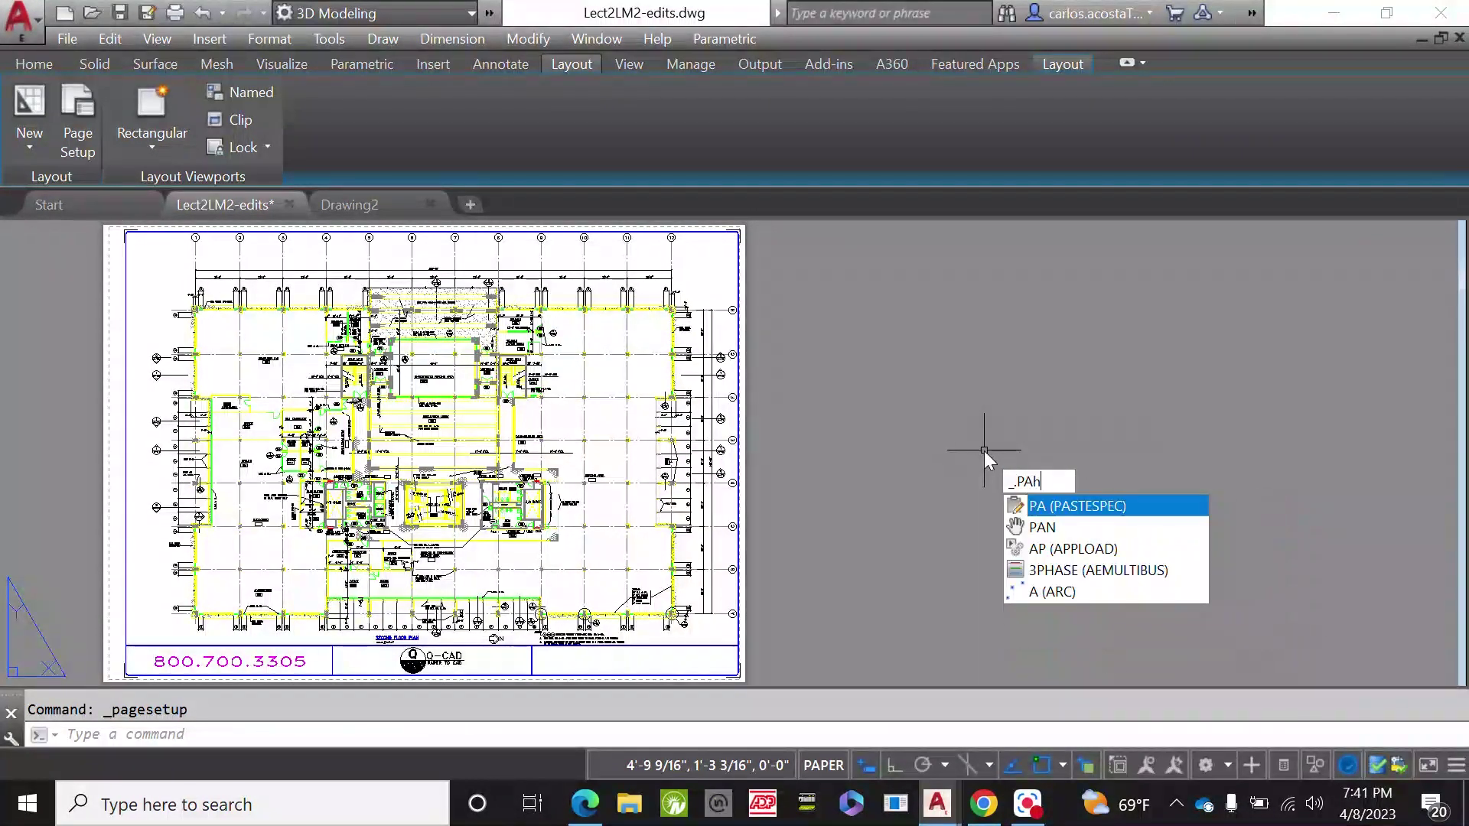
text(GE)
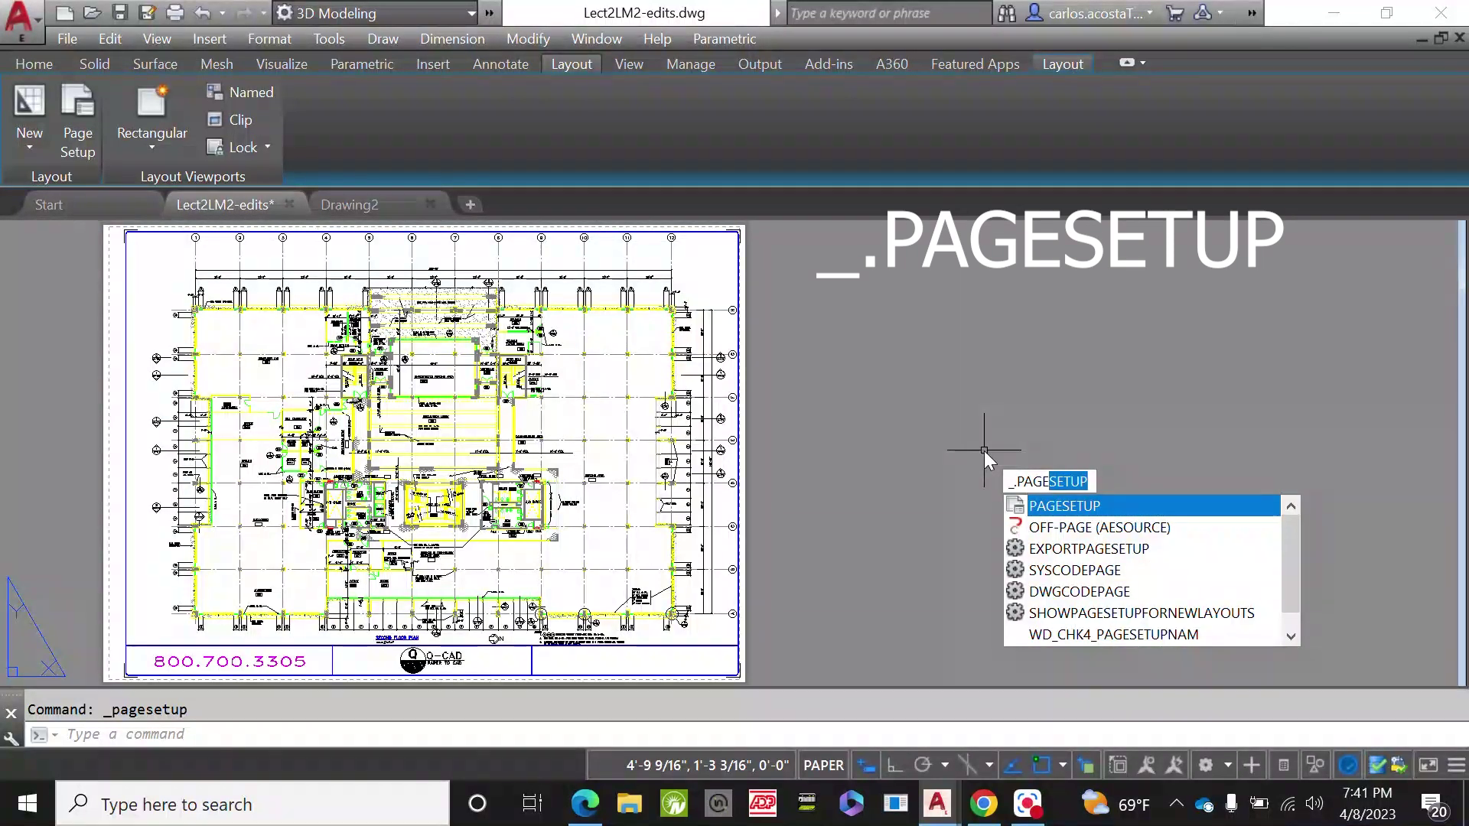
text(SETUP)
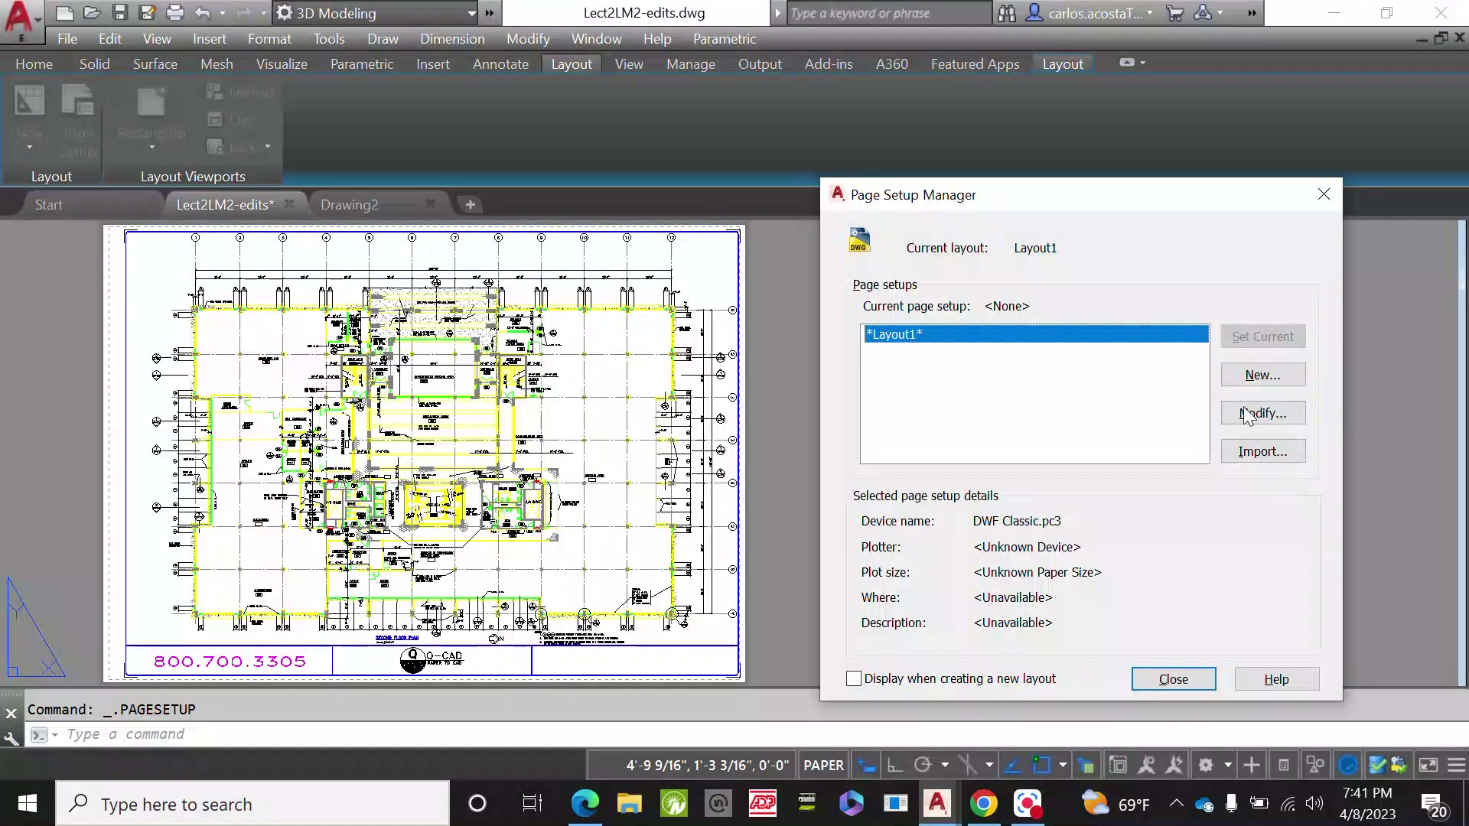
Create a page setup named 'Example', accepting None for the missing DWF plotter.
click(1265, 376)
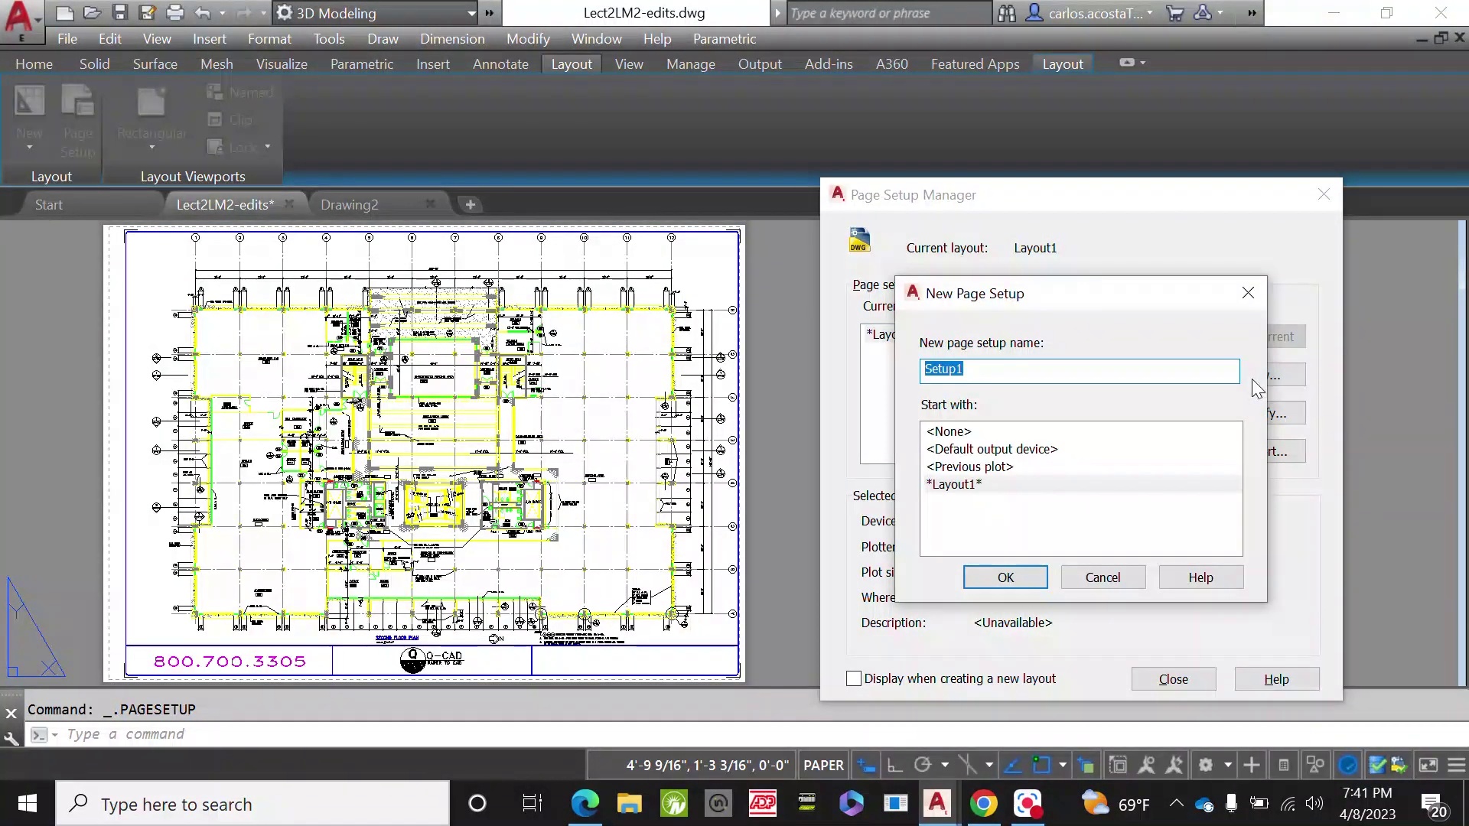
text(Example)
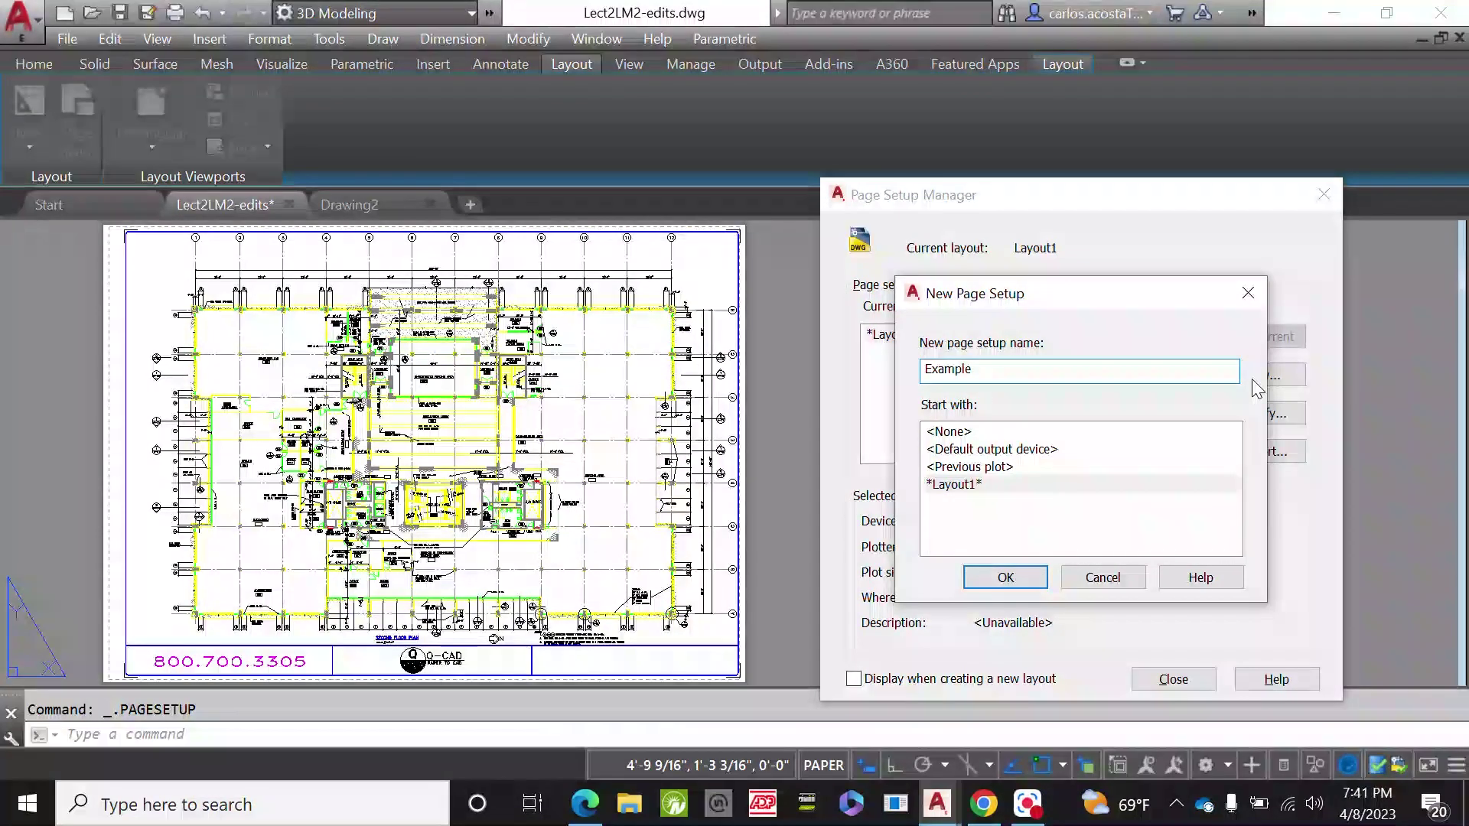
click(1035, 578)
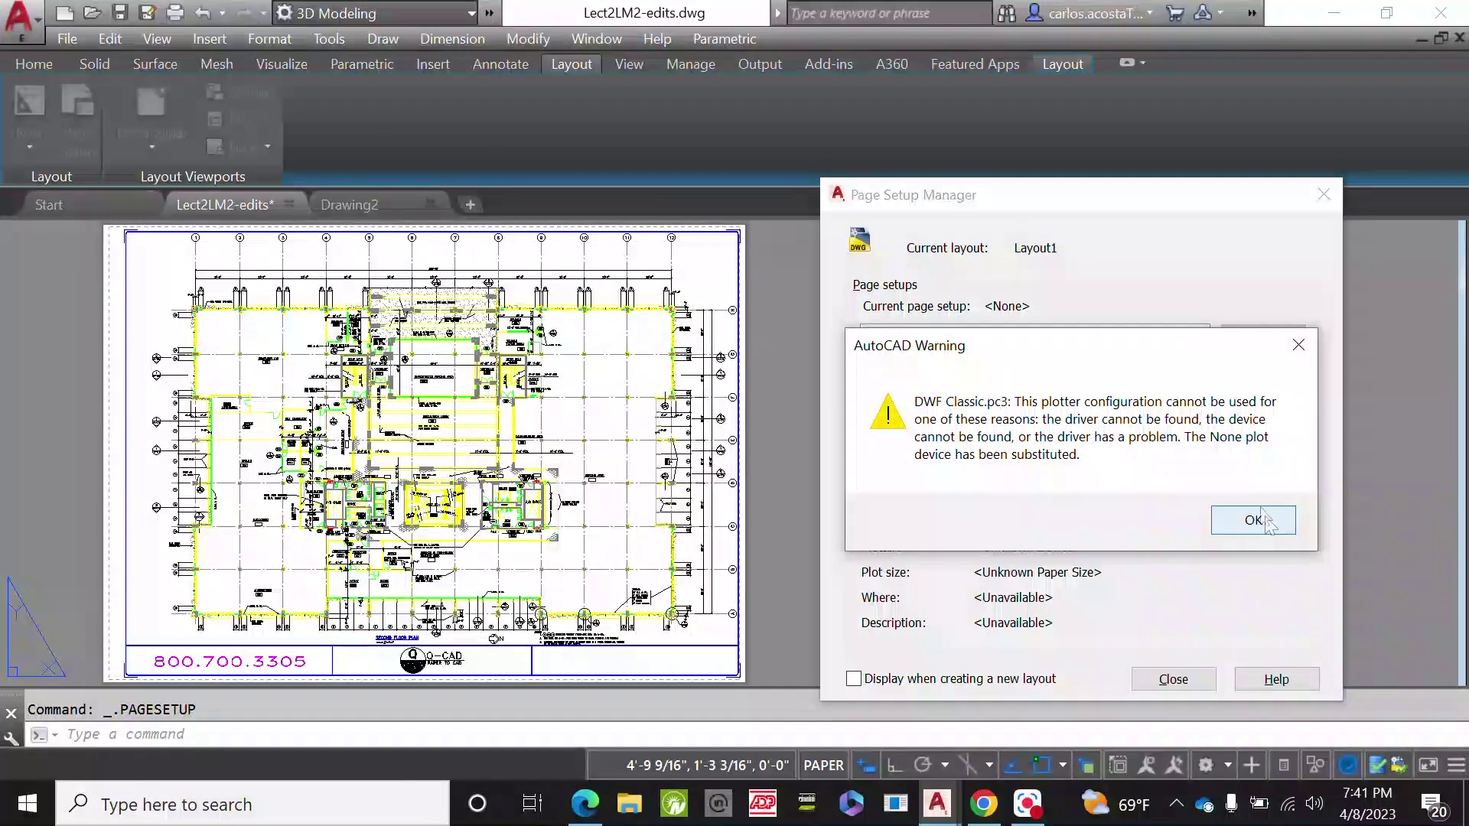
click(1253, 521)
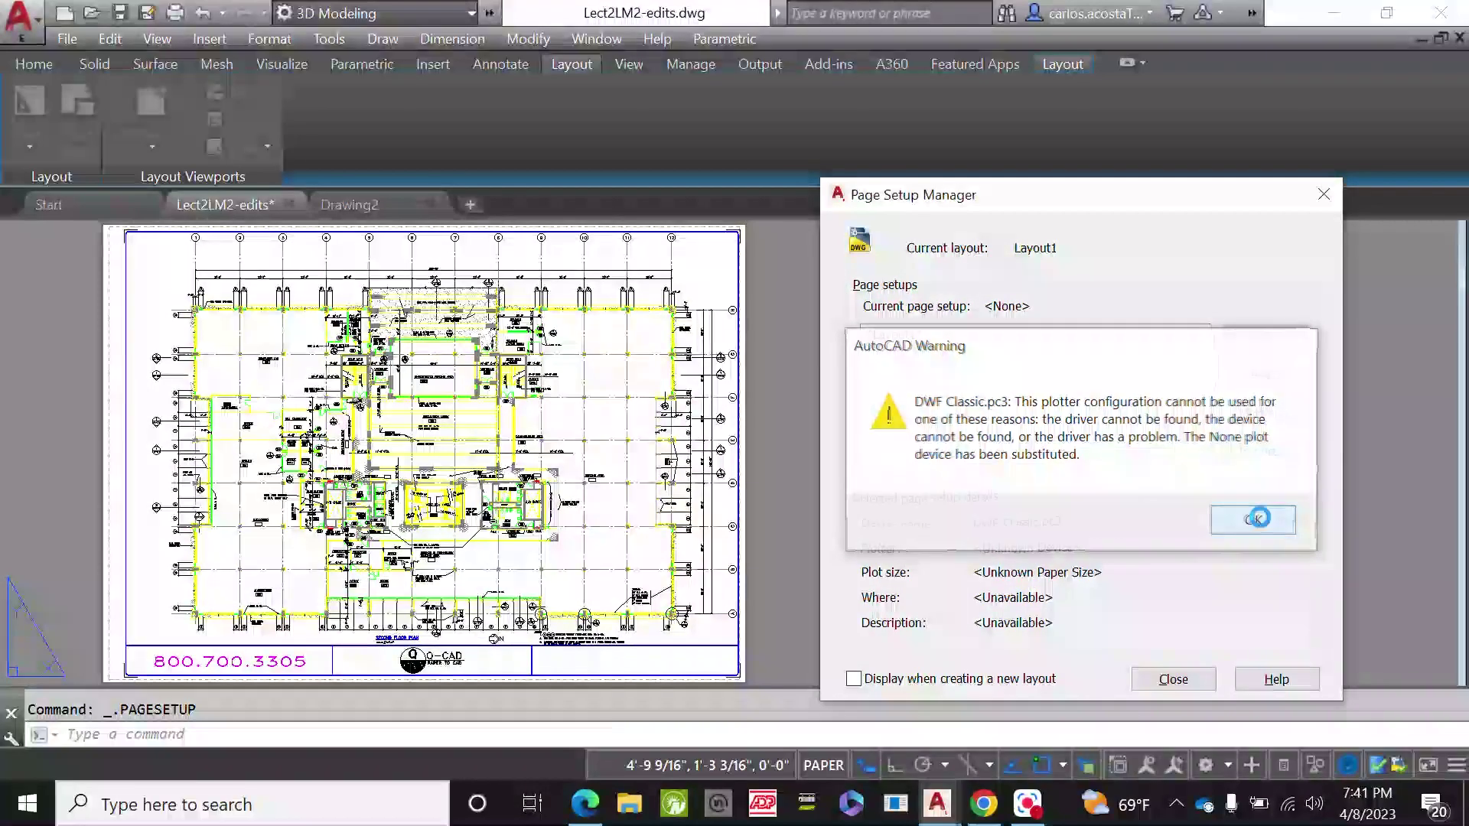
Set the Example setup's plotter to AutoCAD PDF (General Documentation).pc3 and review its PDF options.
drag(998, 153, 329, 161)
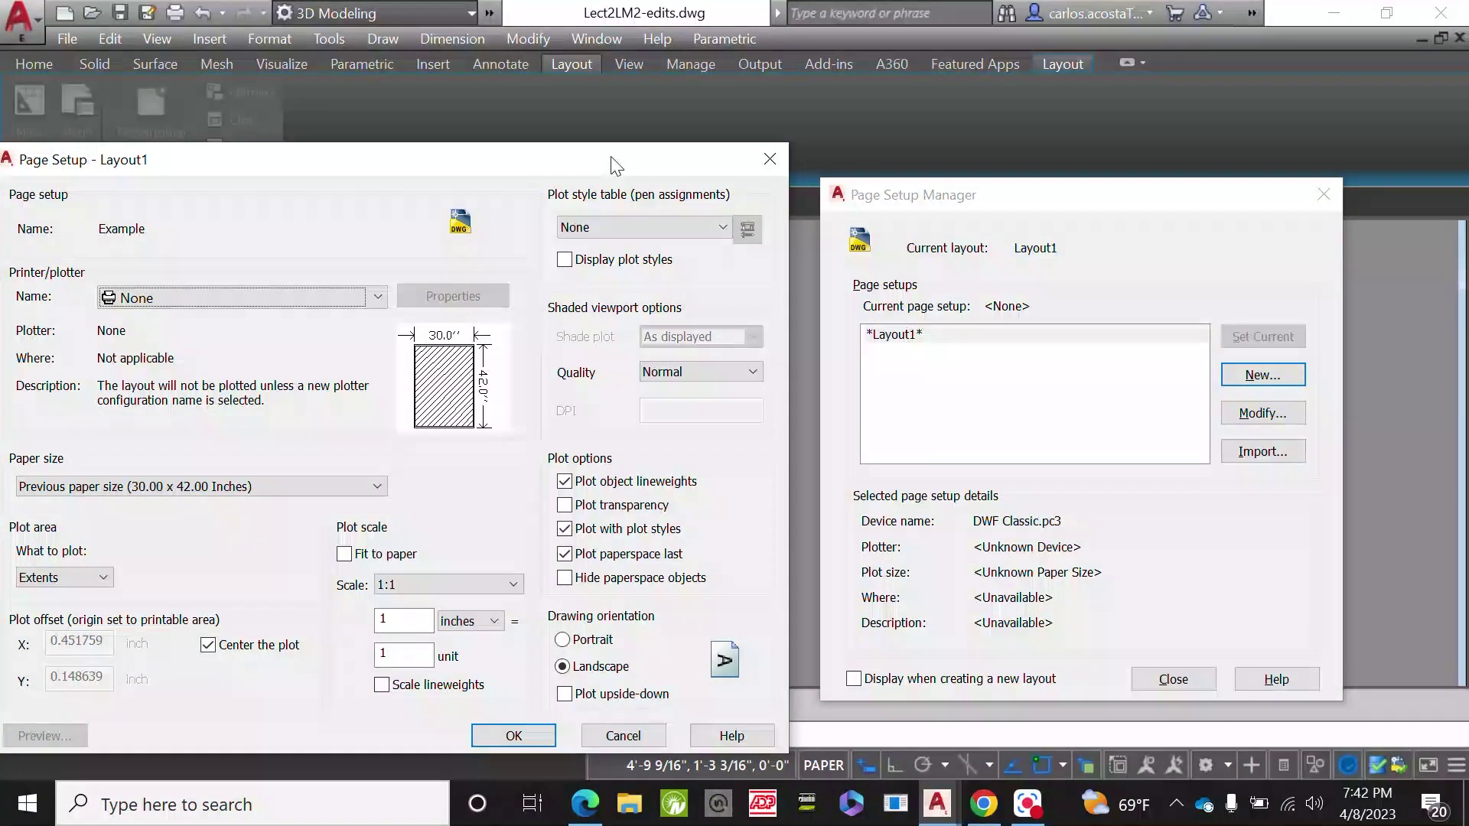
drag(612, 165, 903, 146)
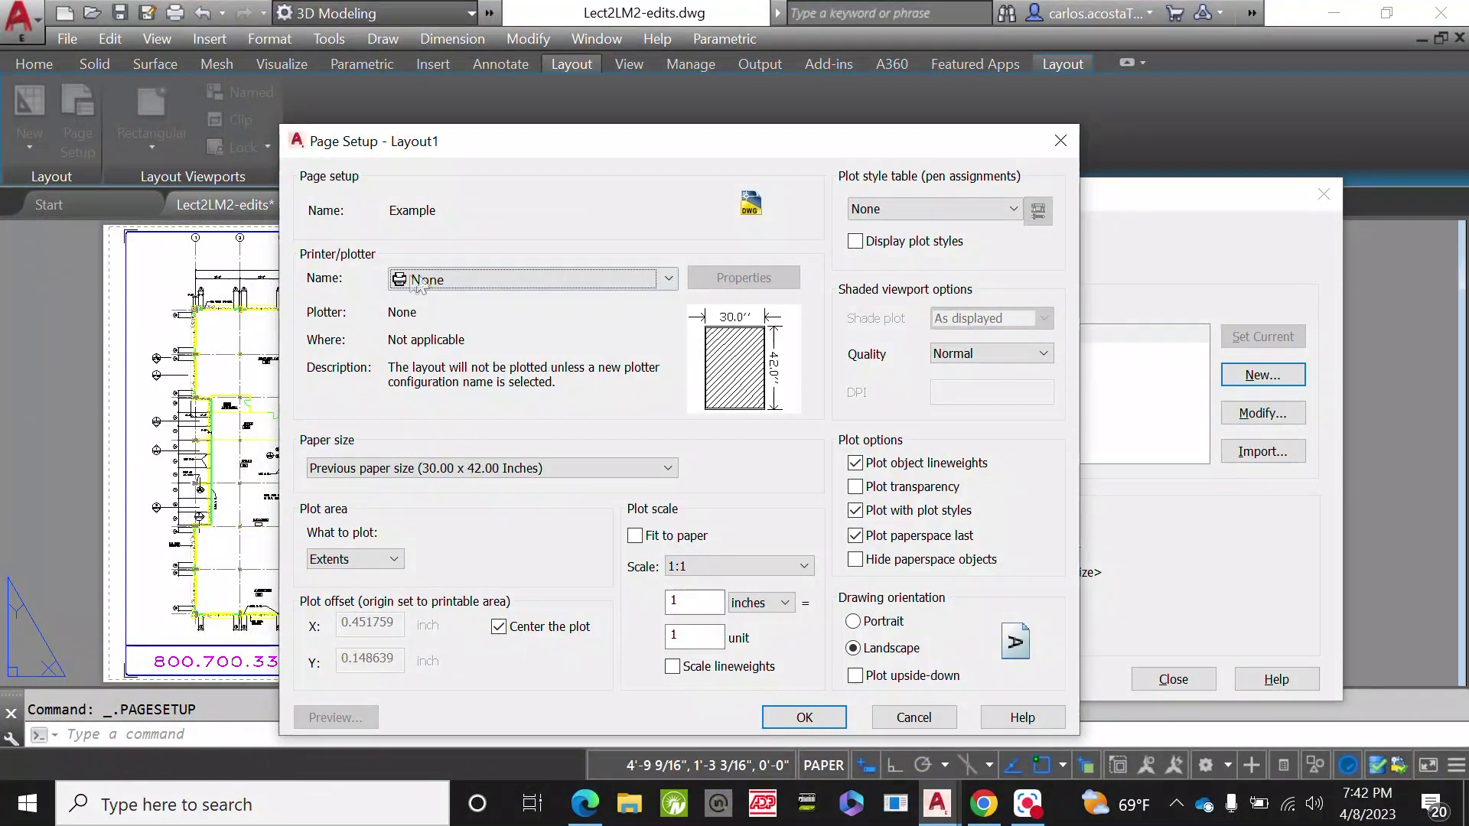
click(462, 278)
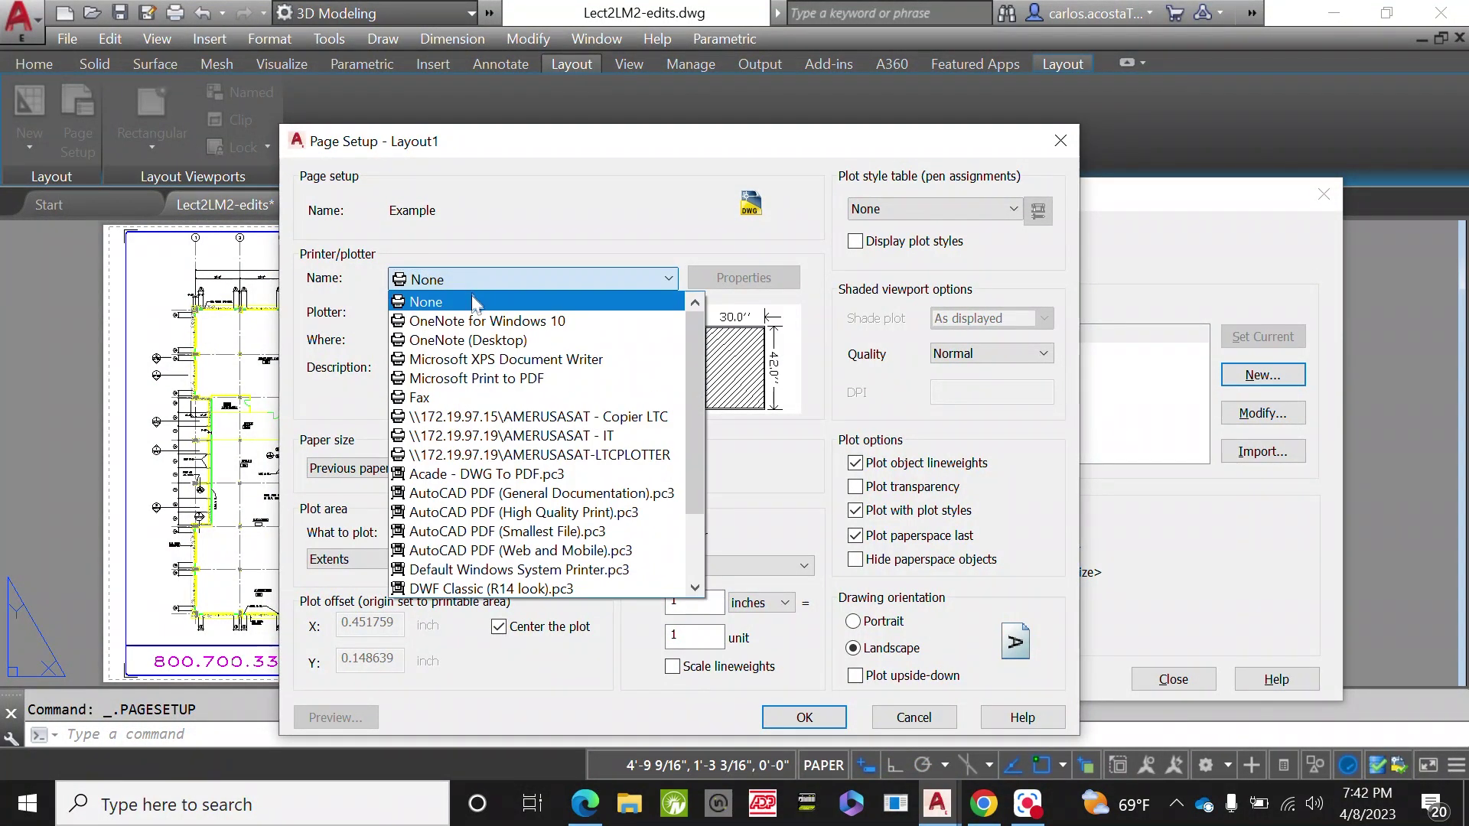
scroll(505, 429, down, 2)
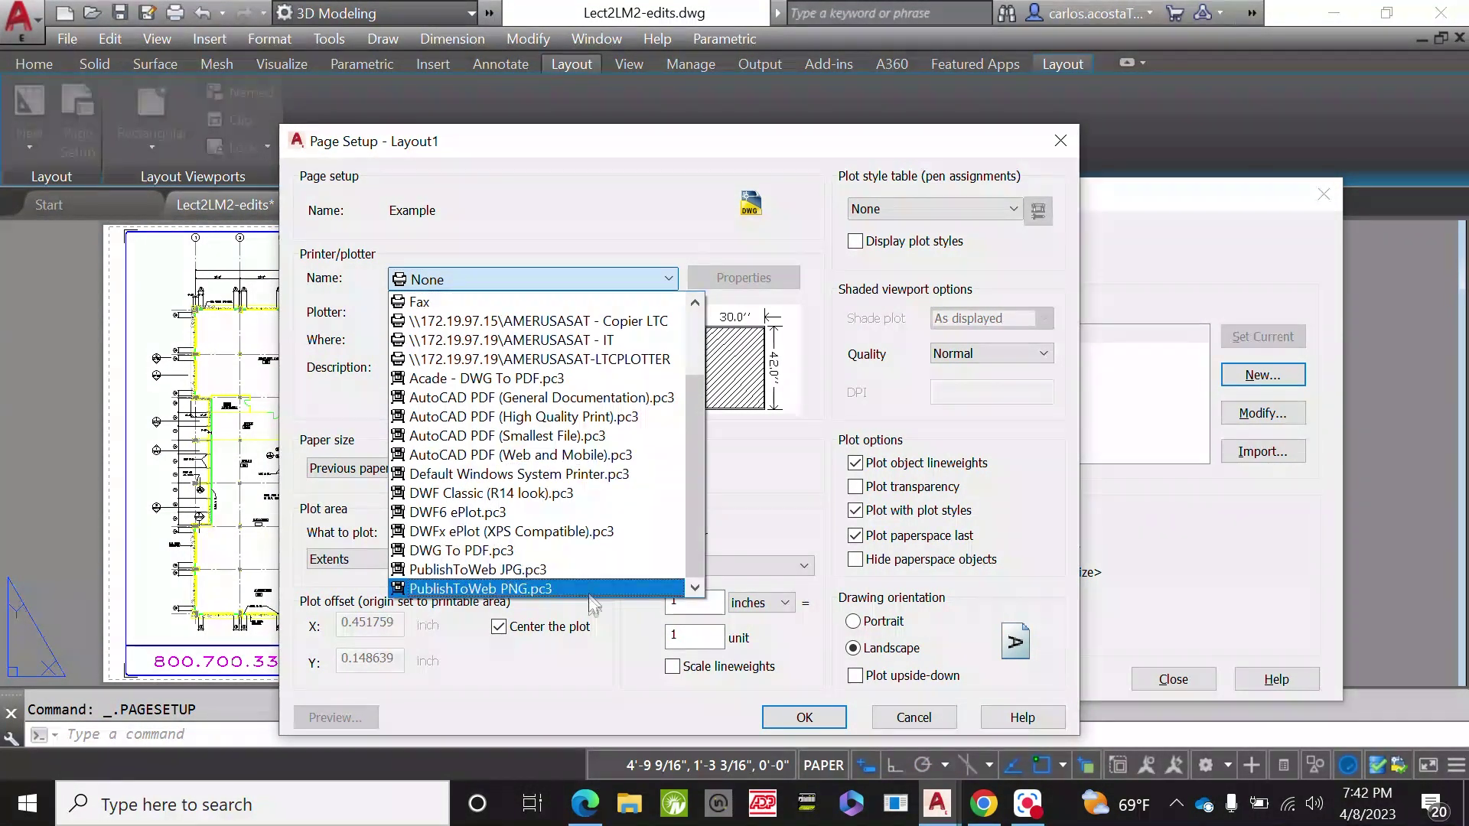
click(641, 397)
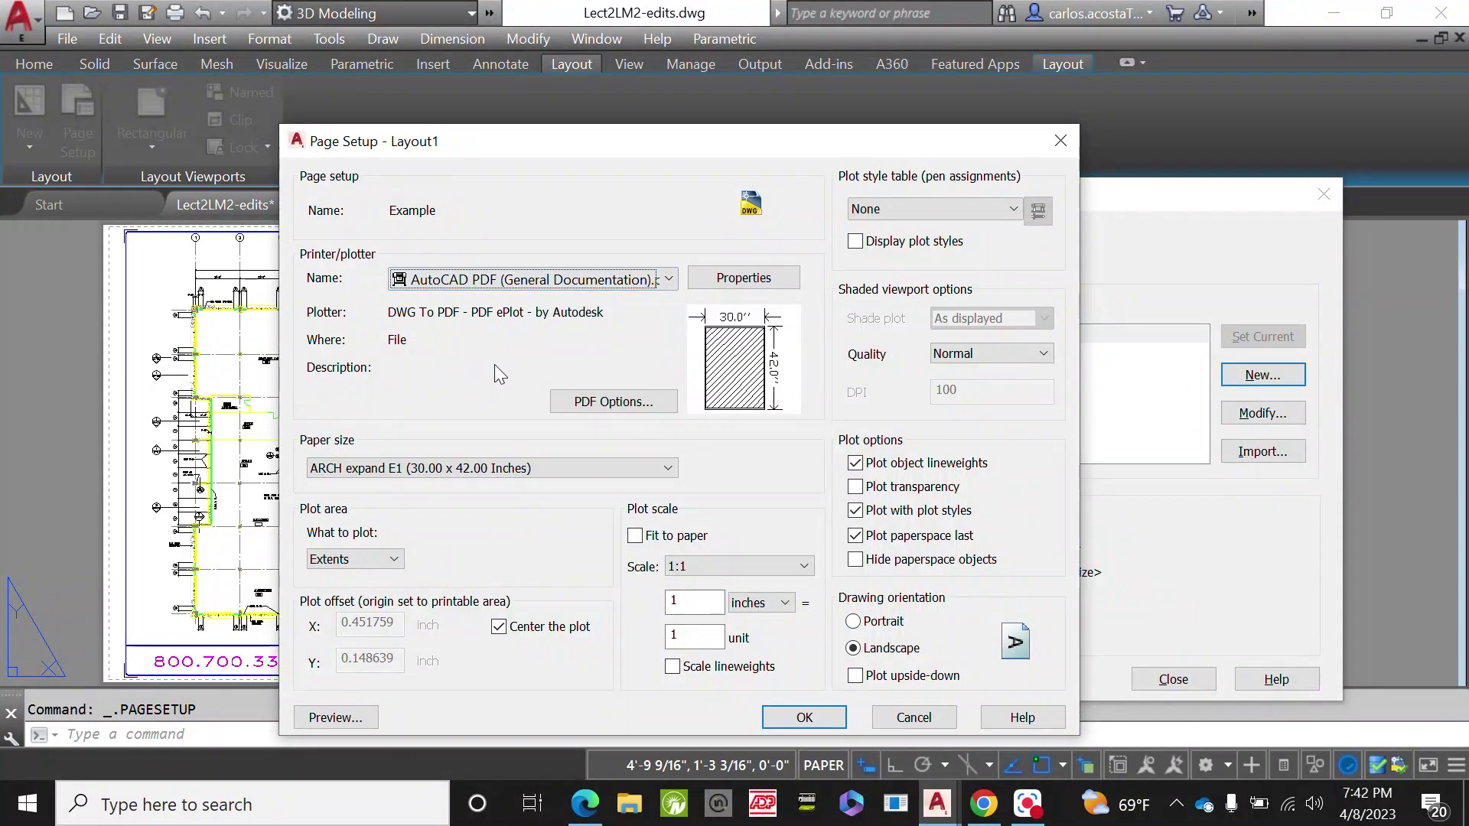
click(613, 404)
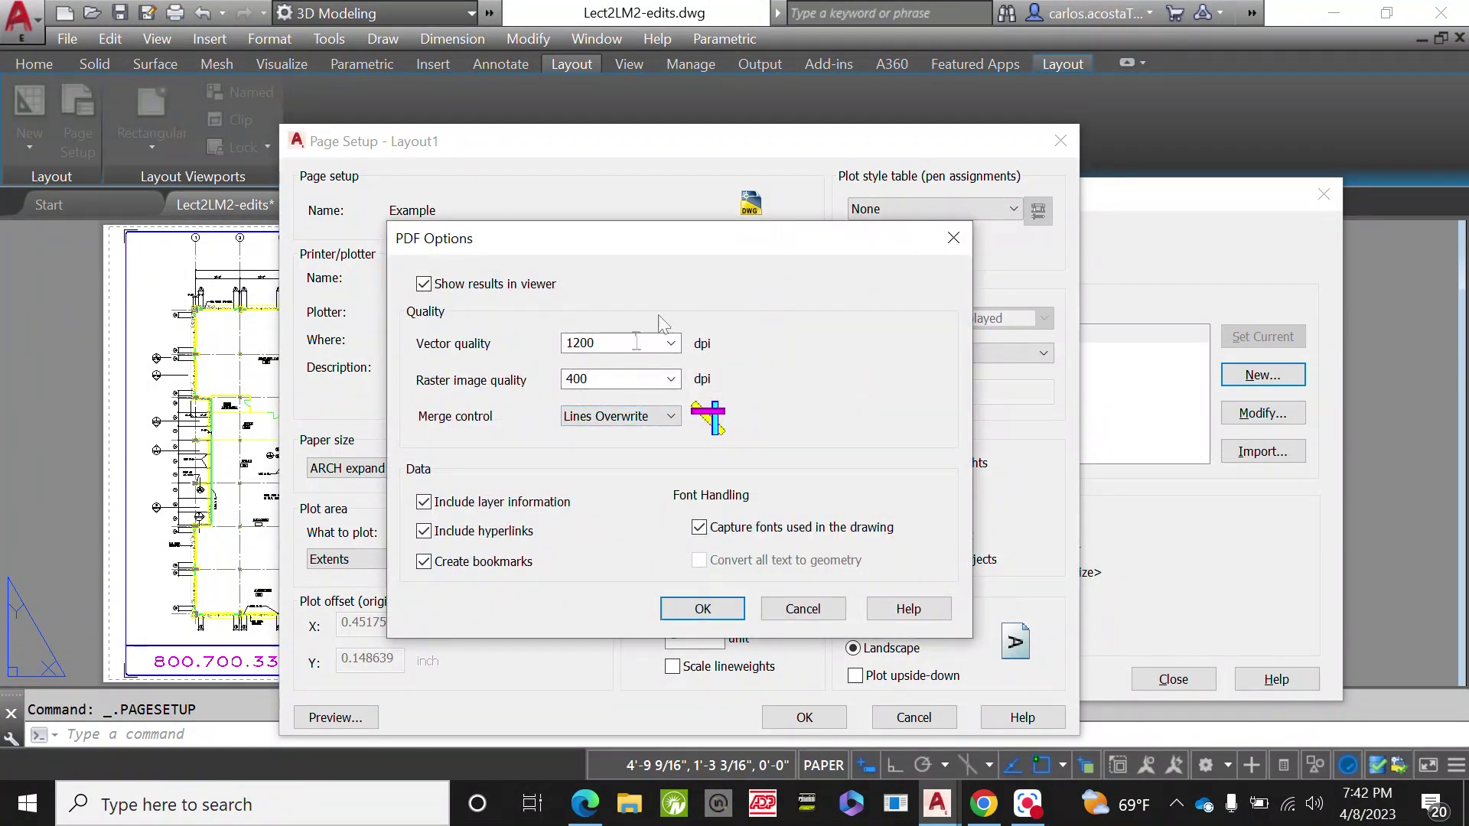
Keep the PDF options unchanged and choose ANSI A (11.00 x 8.50 Inches) paper.
click(721, 609)
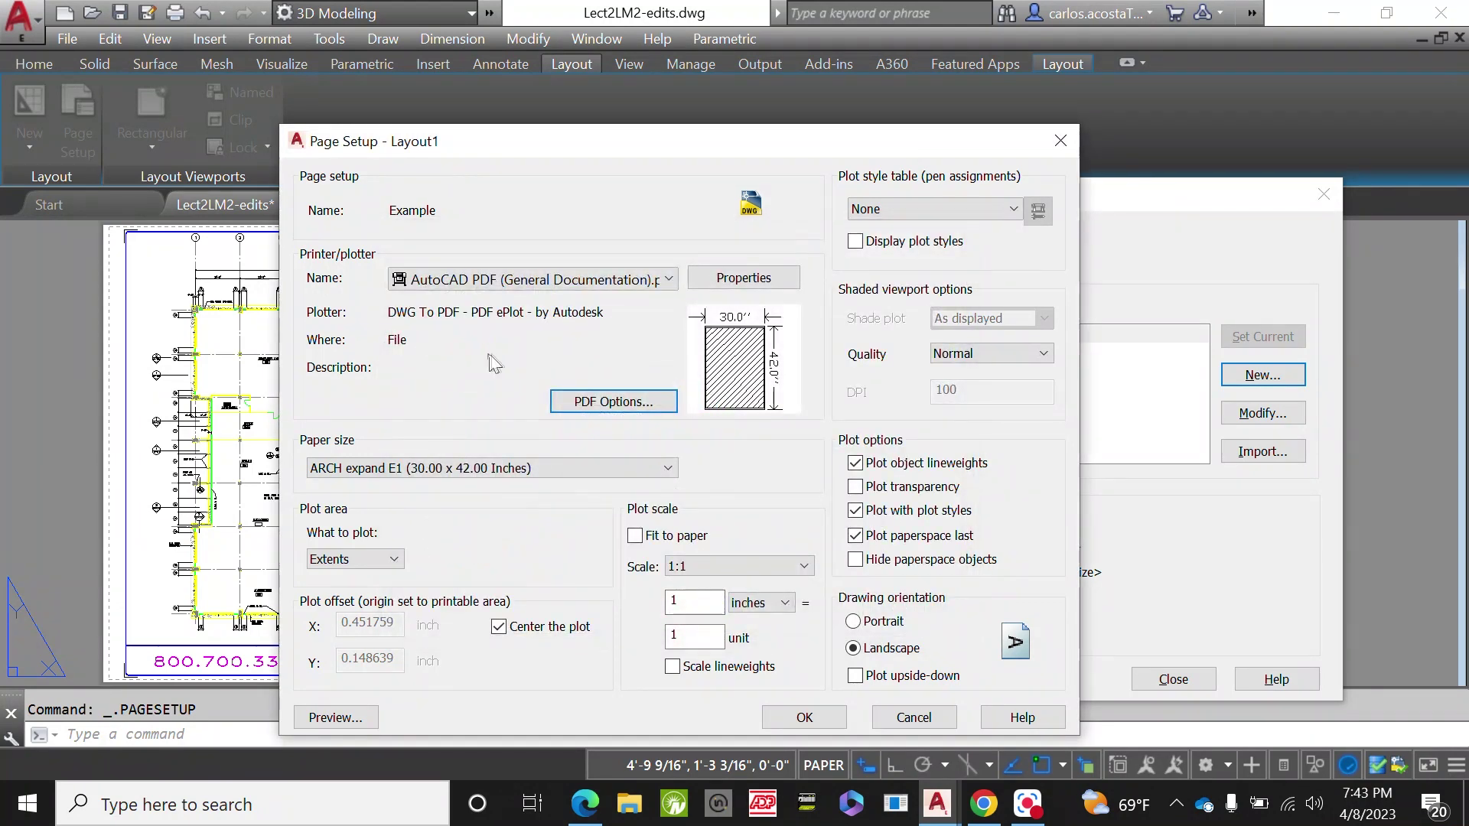
click(398, 467)
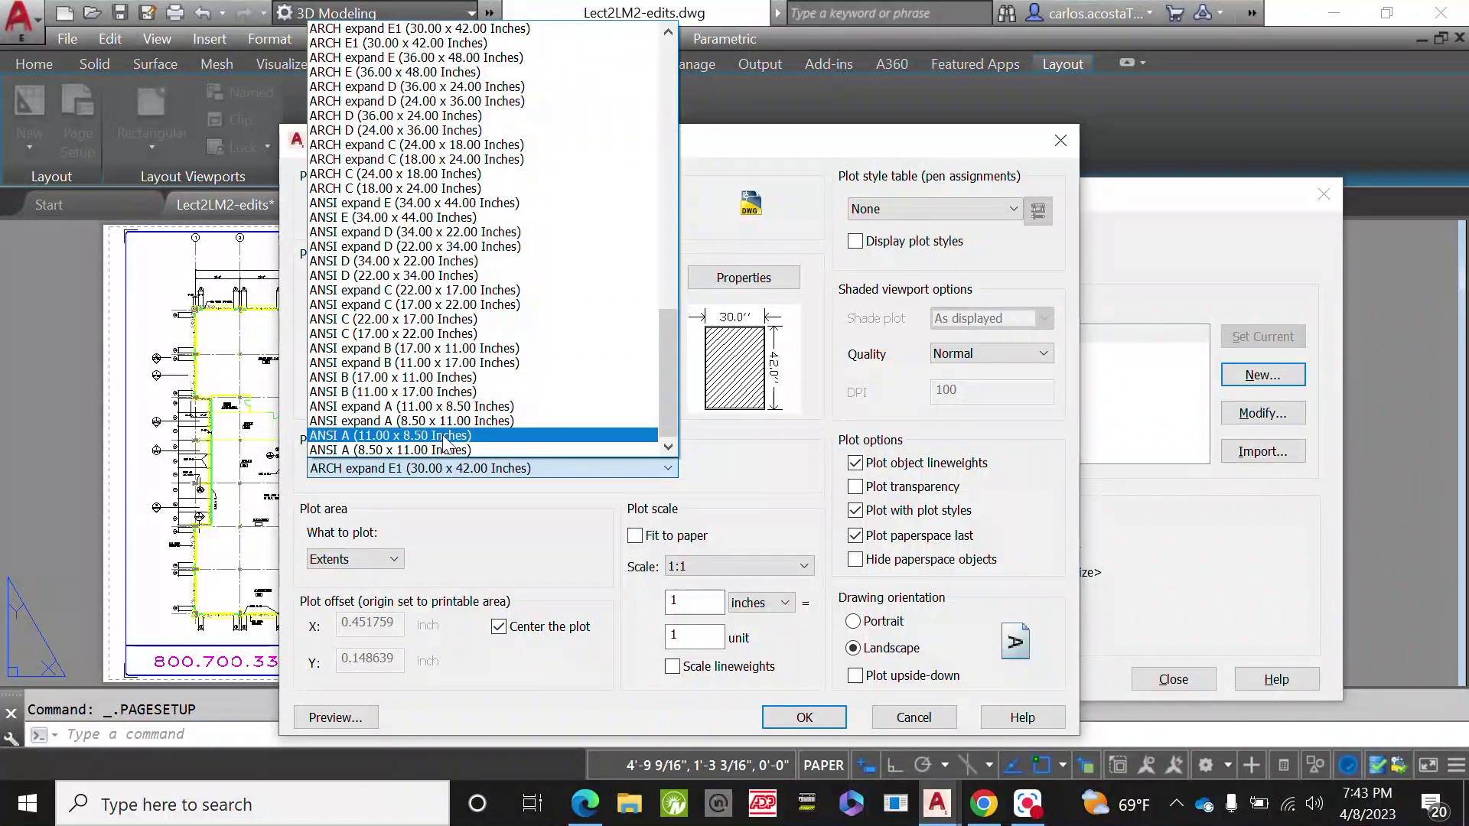
scroll(498, 405, up, 5)
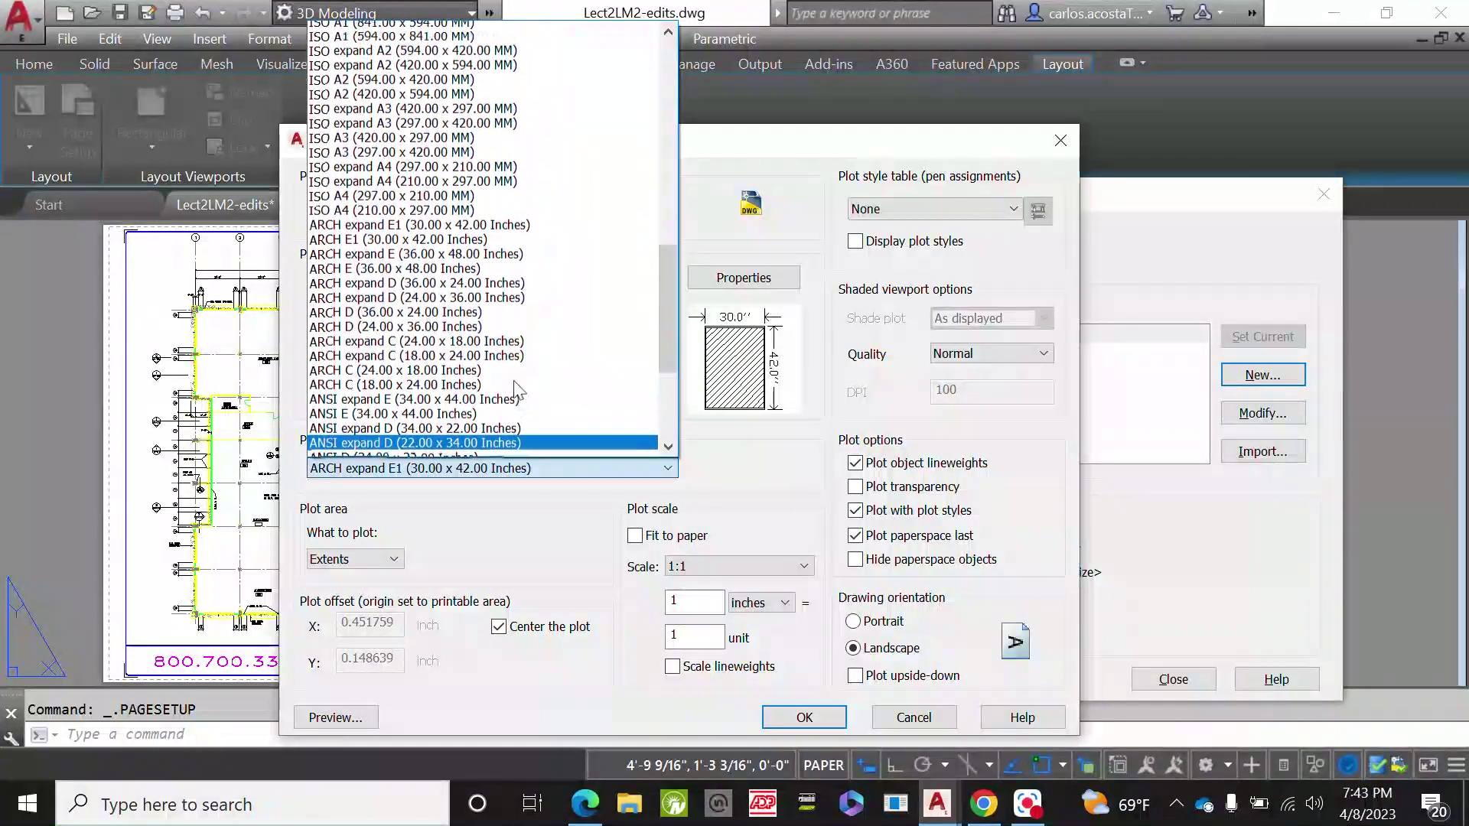
scroll(518, 392, up, 7)
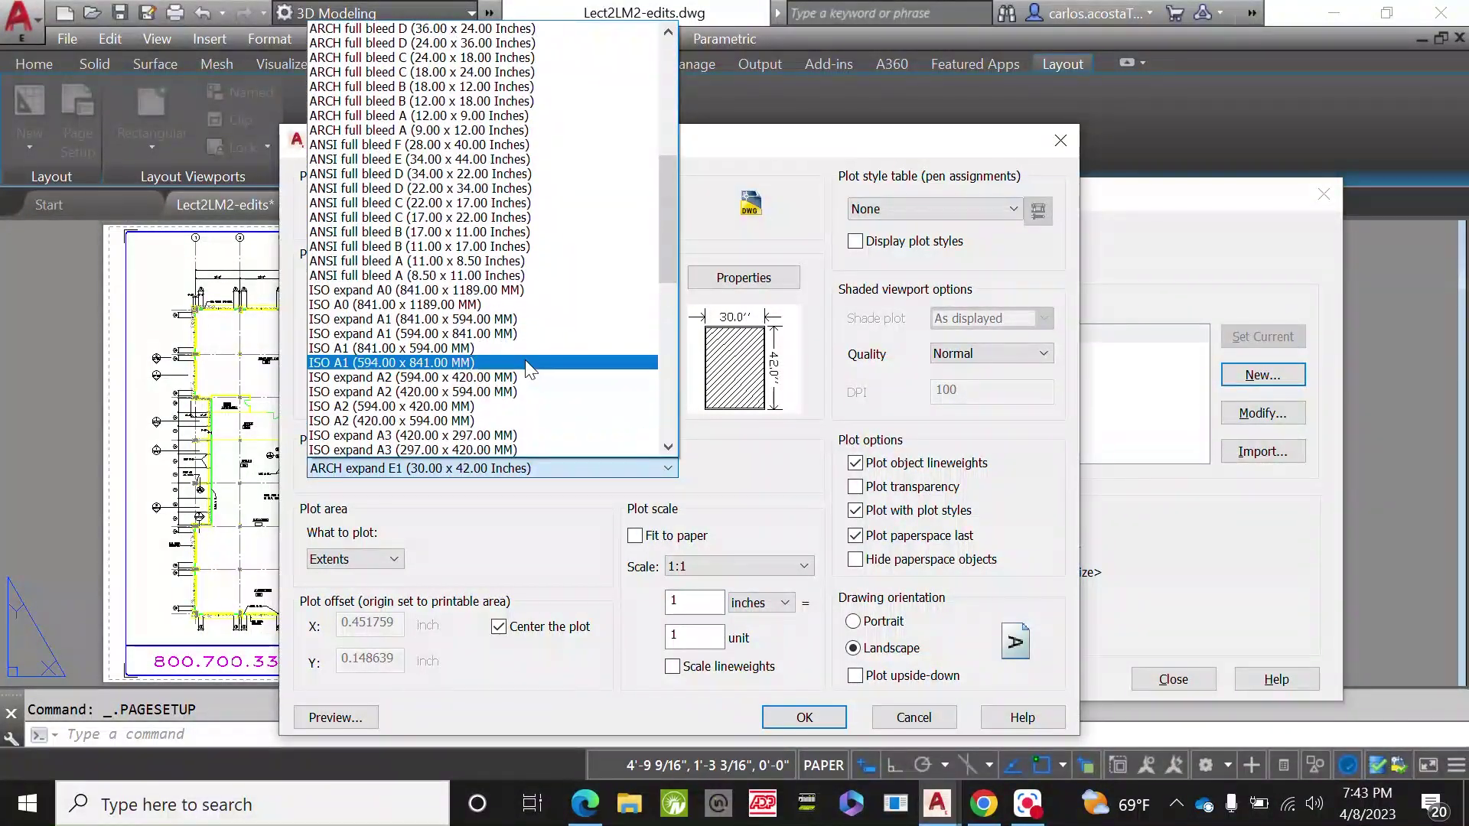
scroll(533, 285, down, 7)
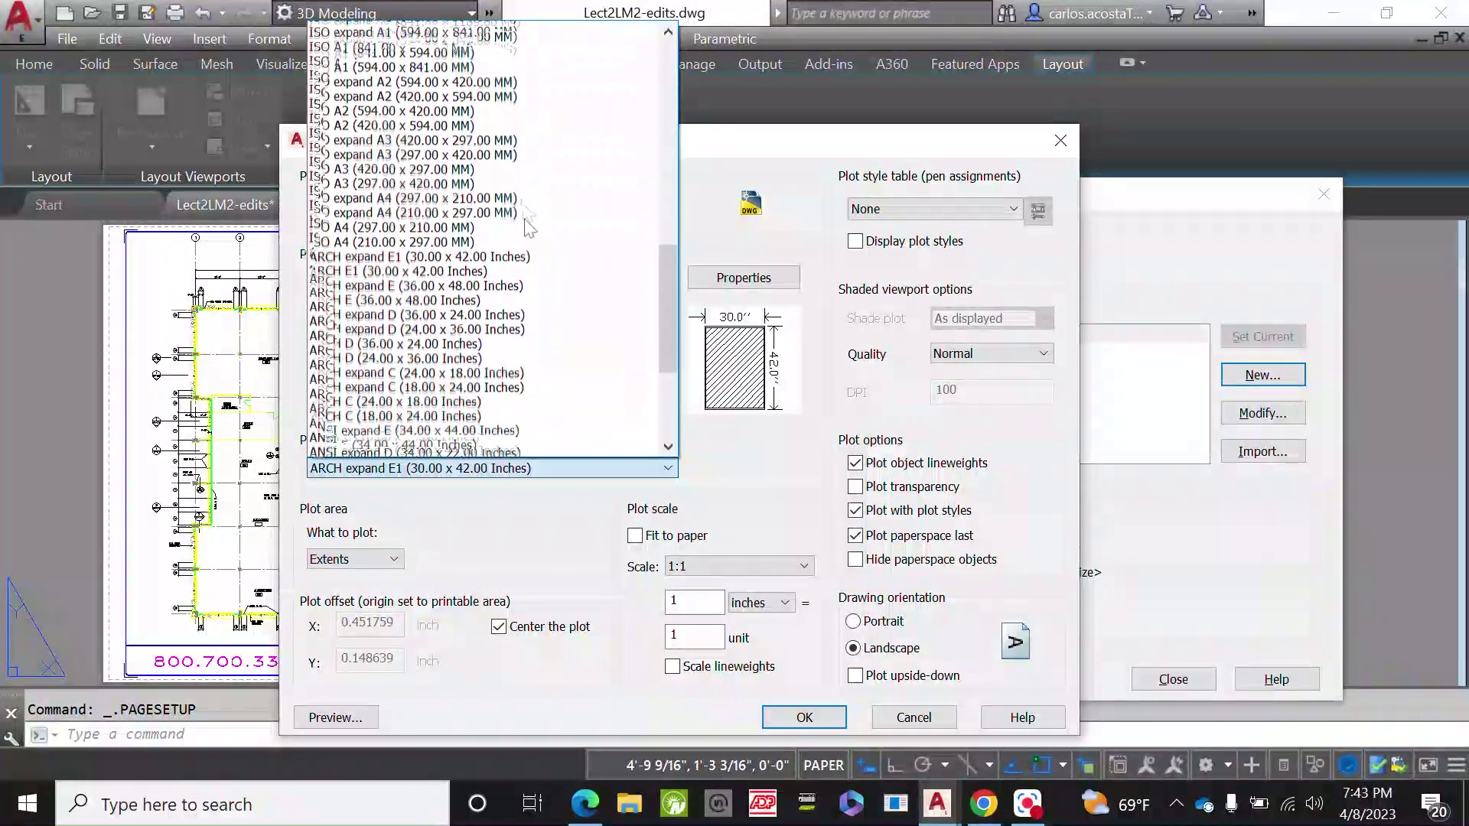
scroll(528, 221, down, 4)
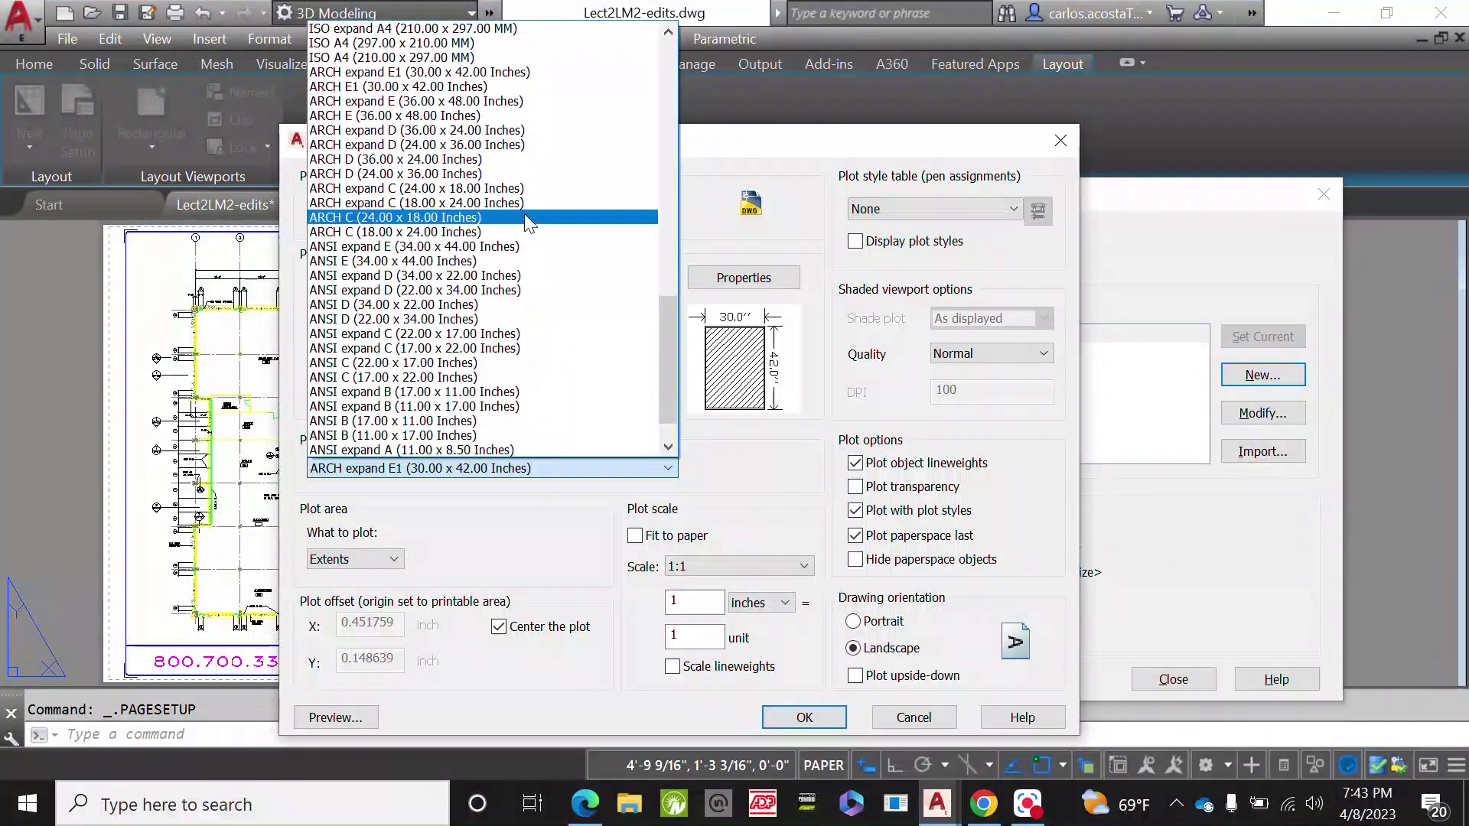
scroll(525, 222, down, 1)
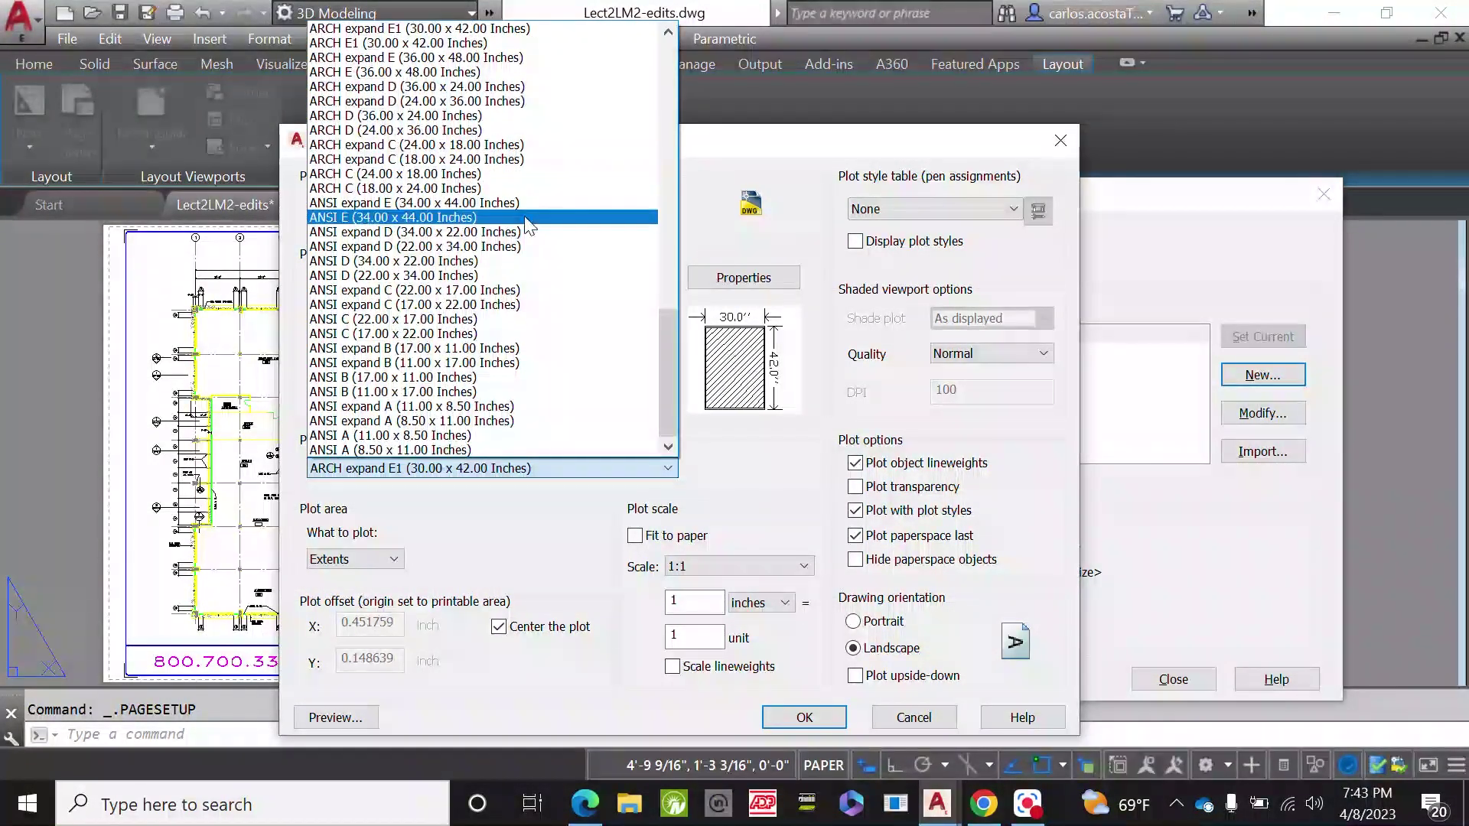
click(461, 435)
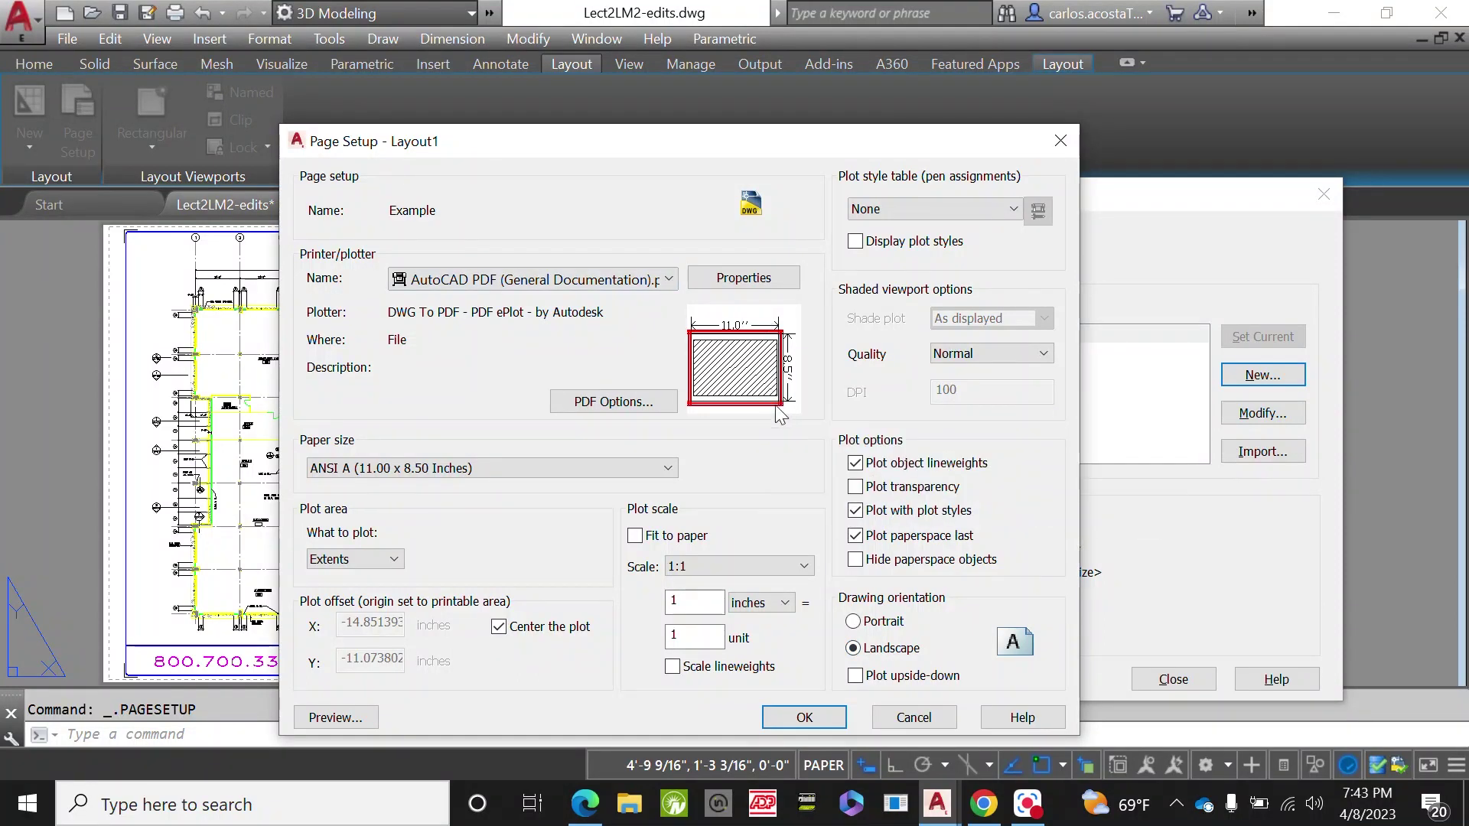
mouse_move(780, 417)
click(829, 717)
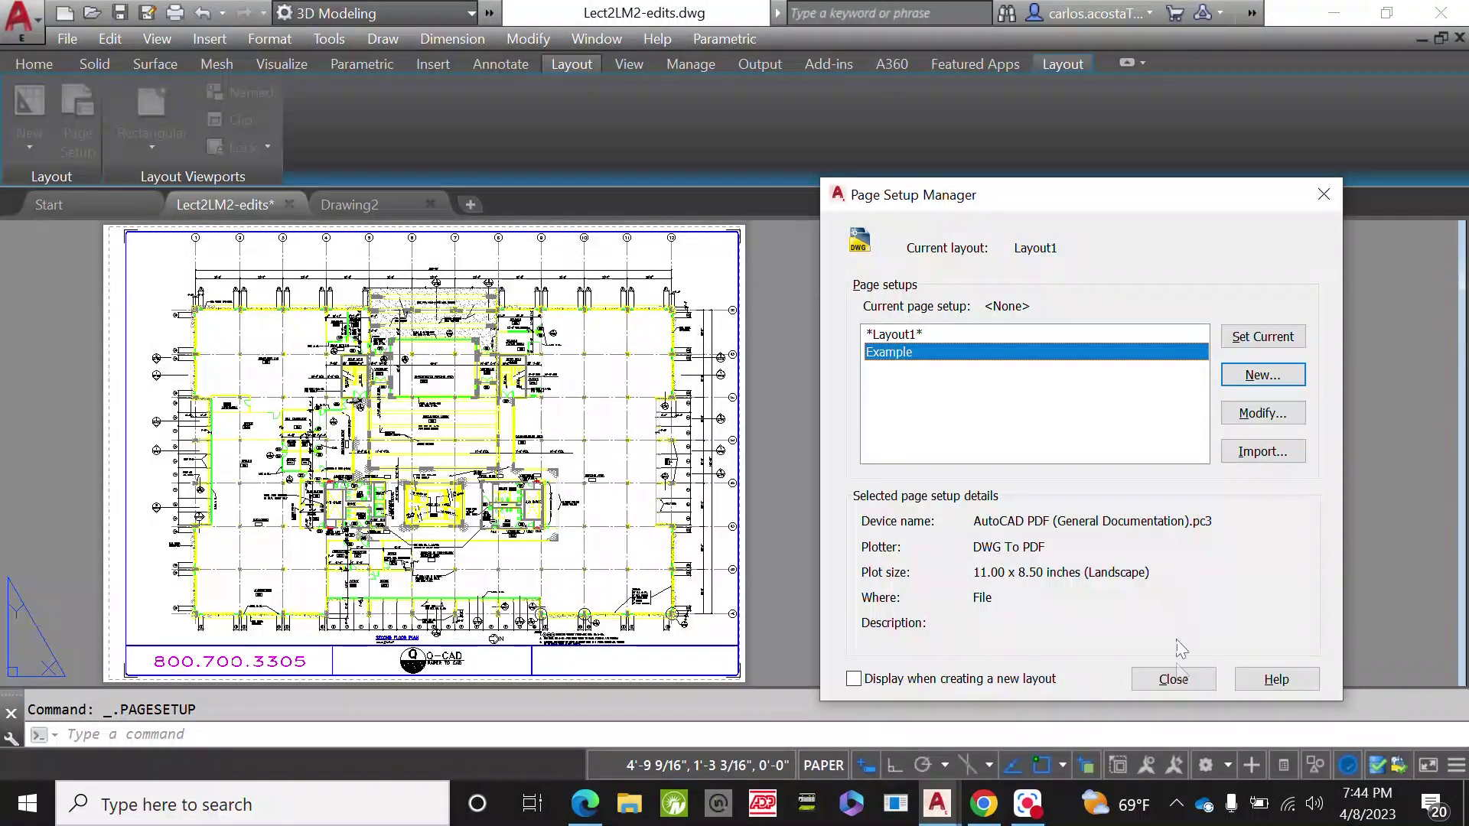
Close the Page Setup Manager to return to the floor plan layout sheet.
click(1192, 678)
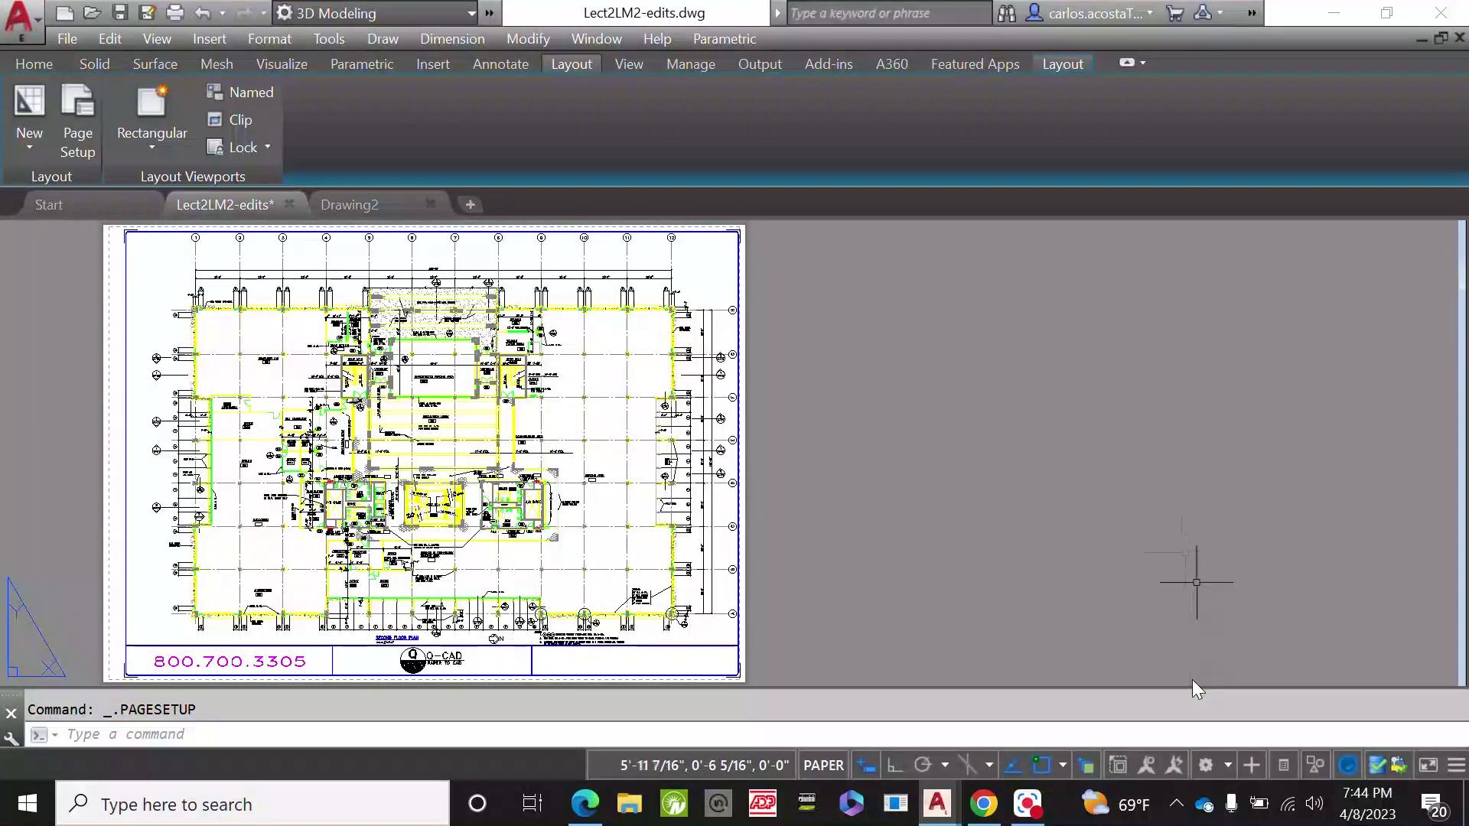
scroll(1167, 444, down, 2)
scroll(1167, 442, up, 4)
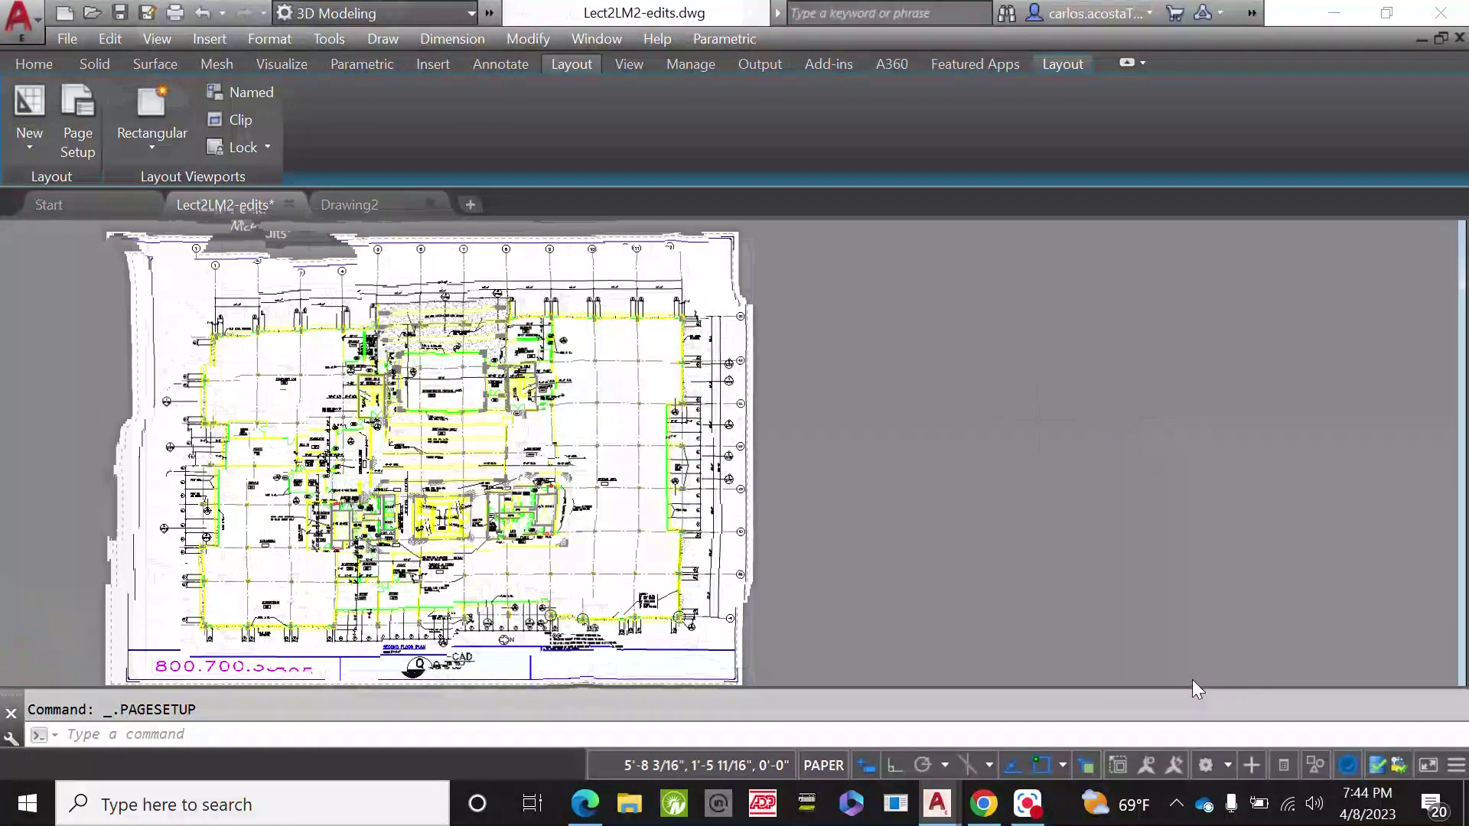
scroll(1206, 403, down, 4)
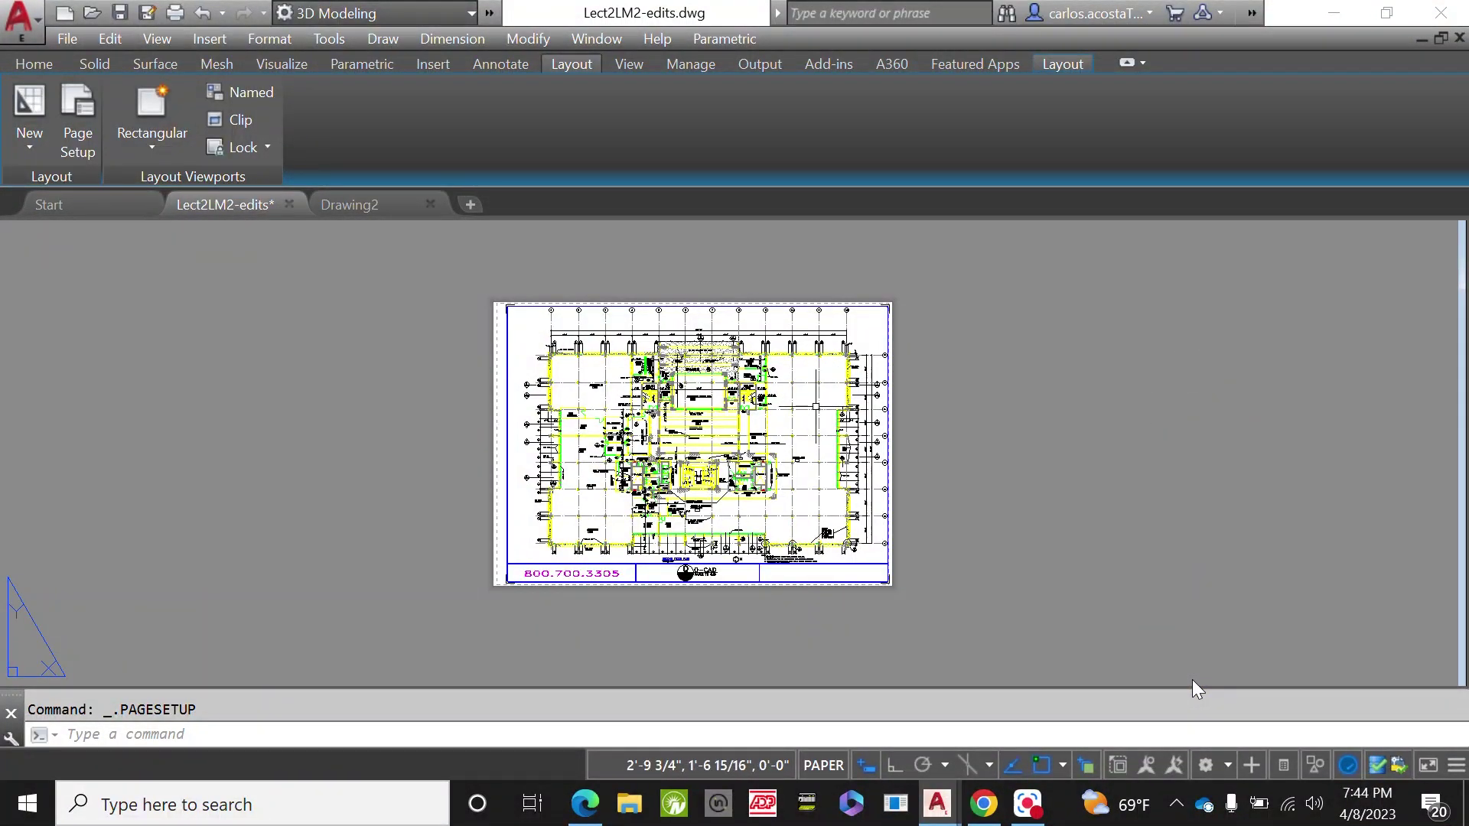
click(78, 107)
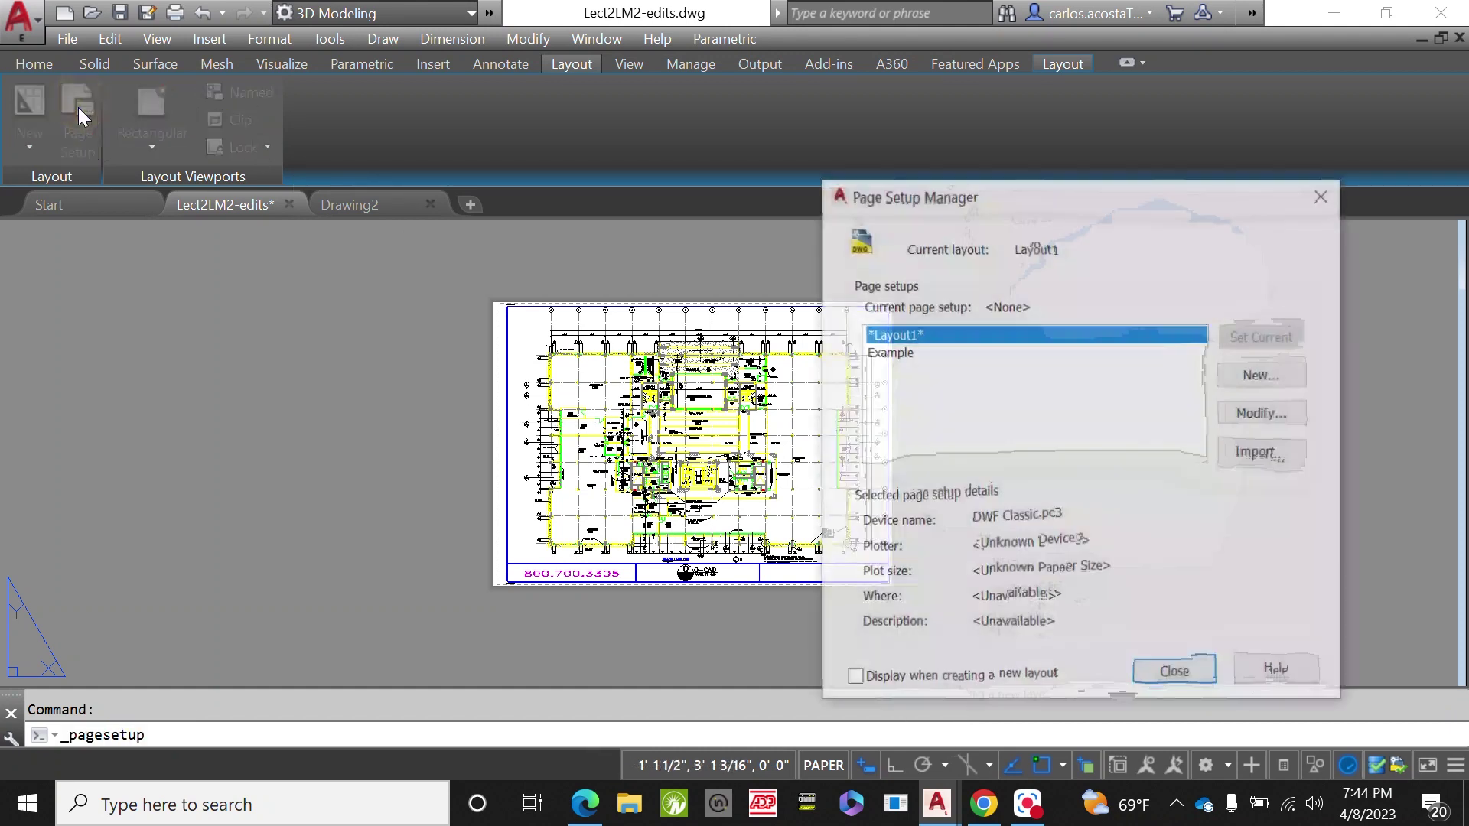
click(900, 356)
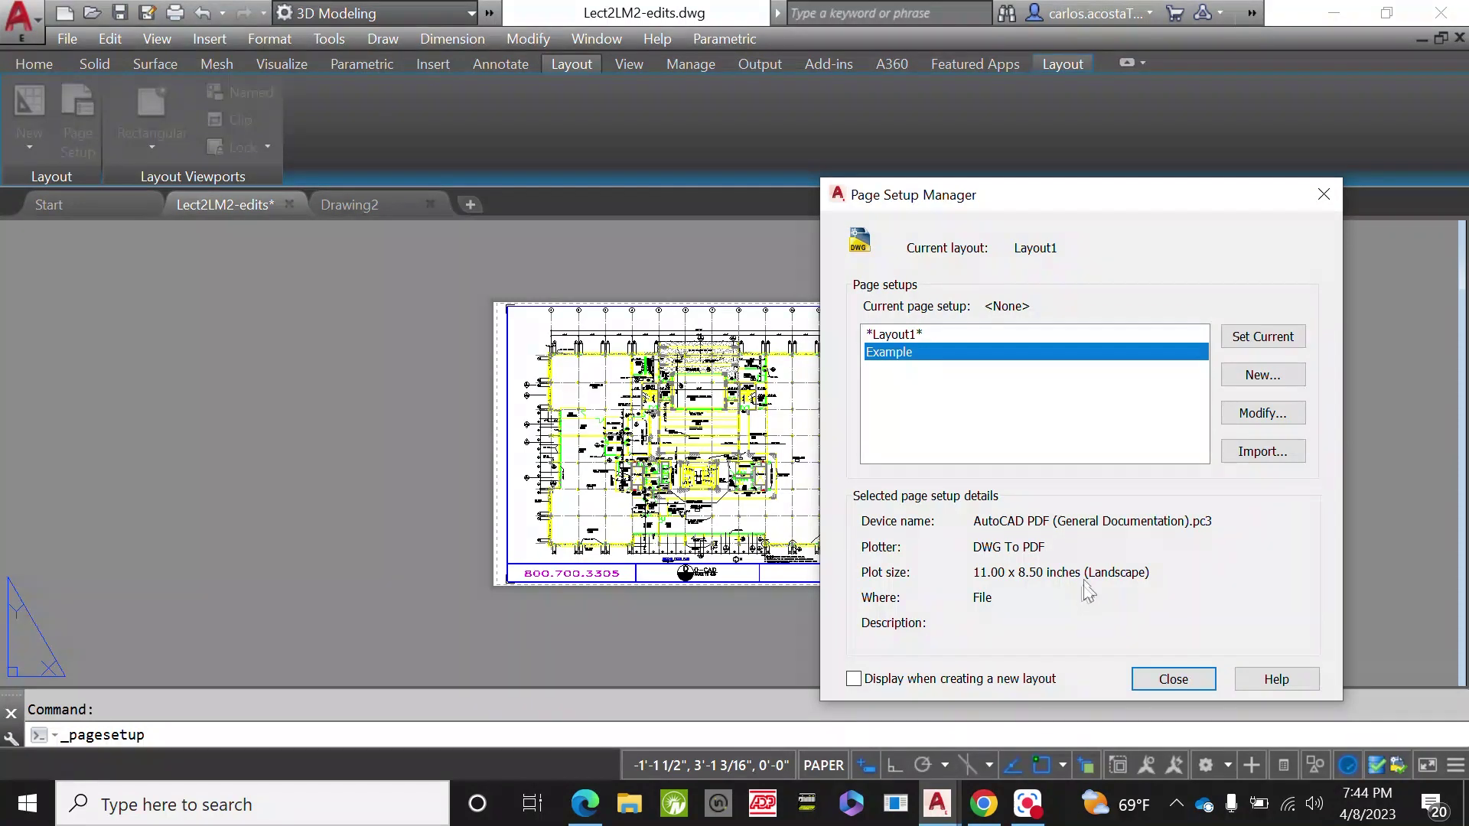
click(1199, 681)
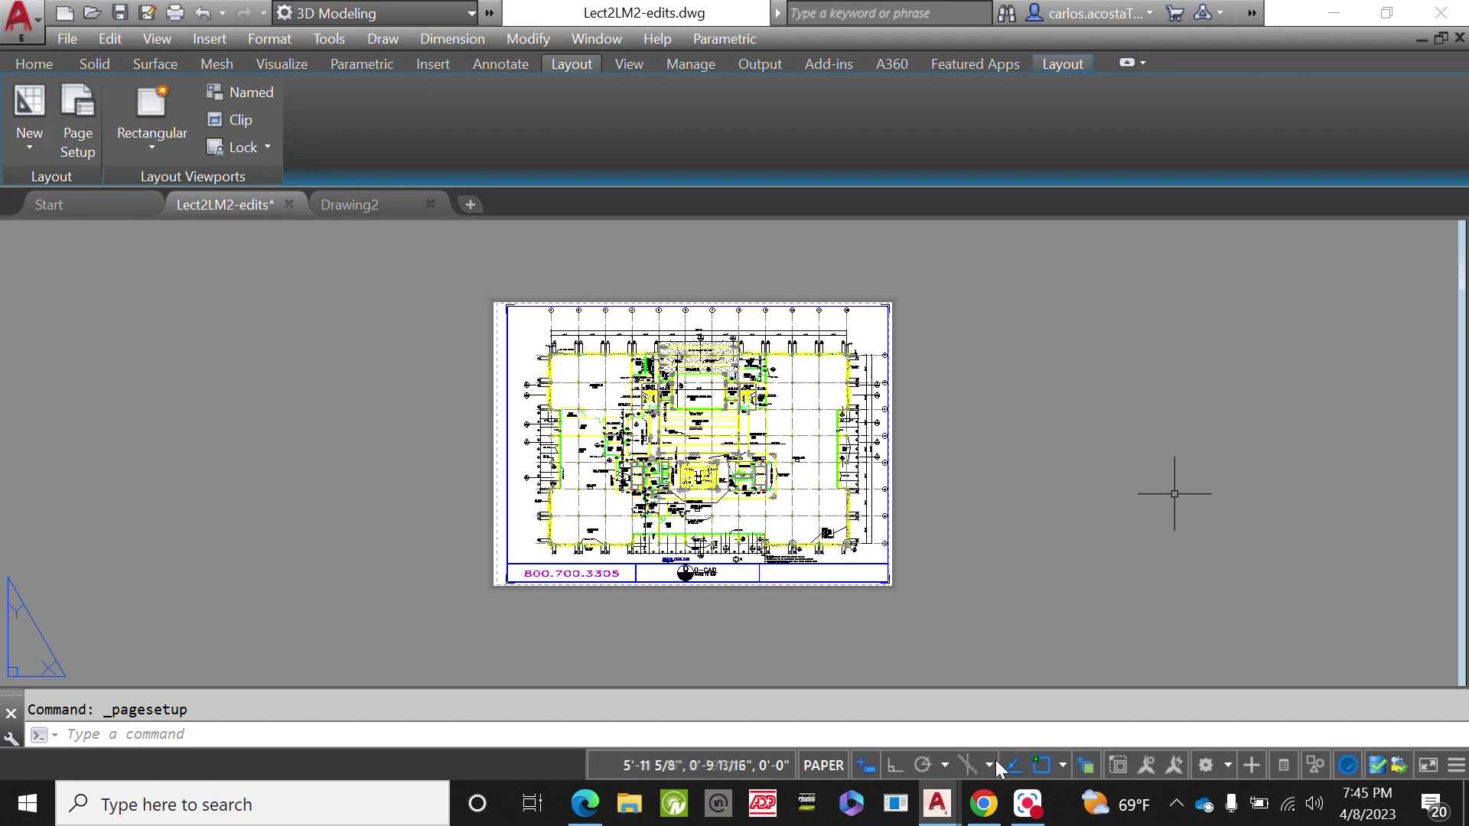
Turn off coordinates, activate the plan viewport, and set its scale to 1" = 1'-0".
click(788, 768)
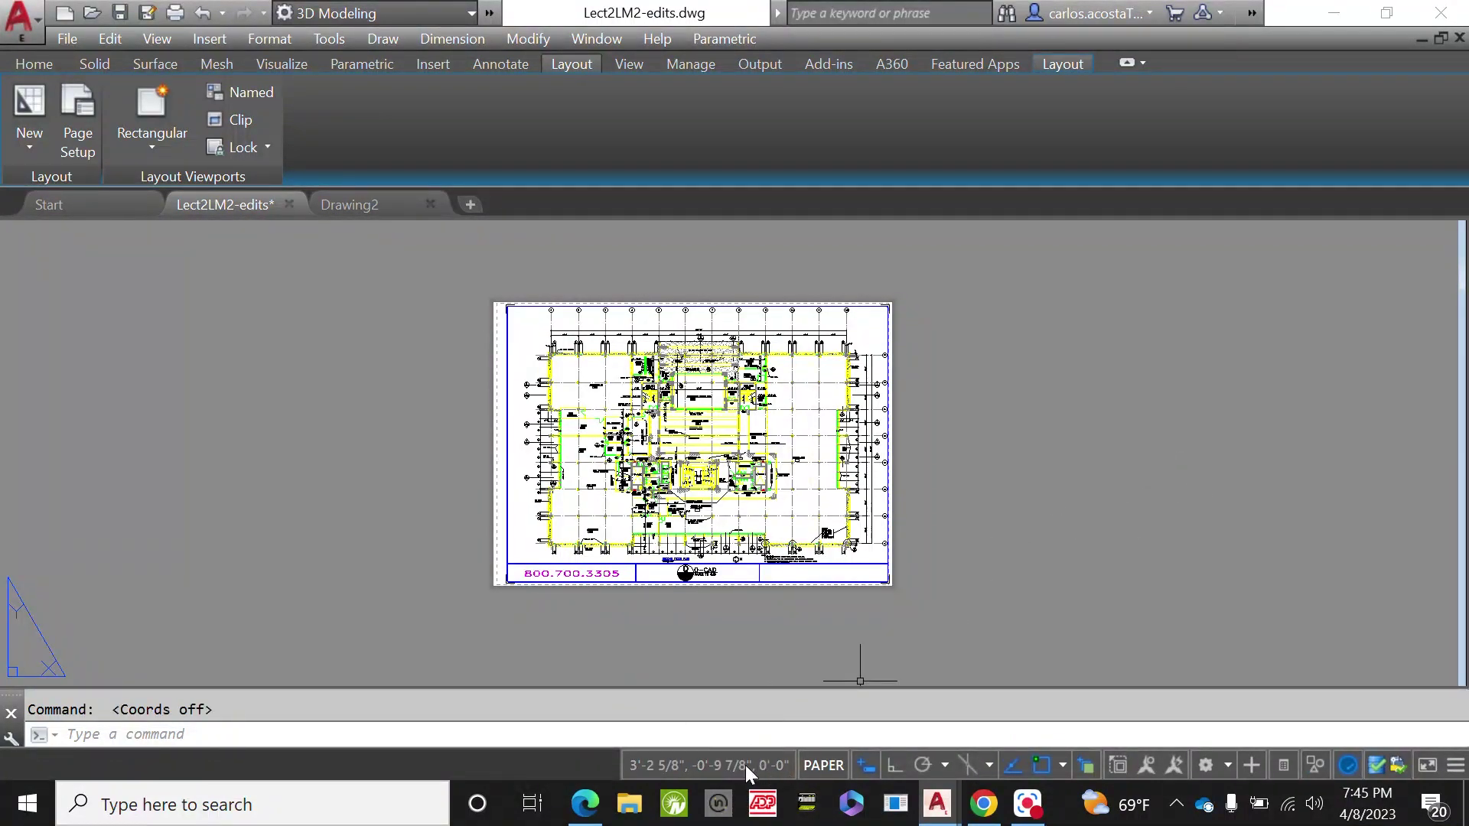
click(824, 766)
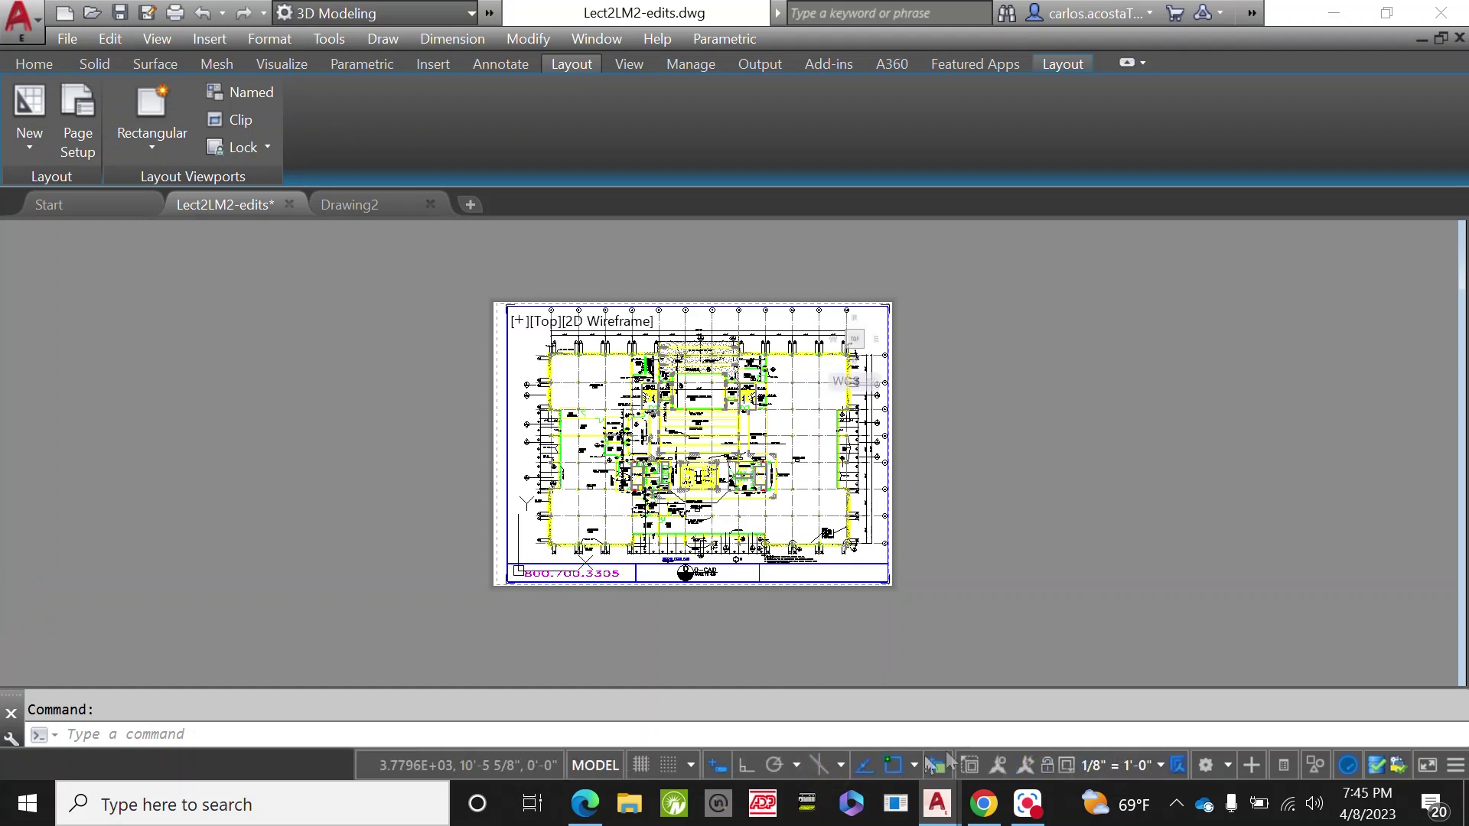
click(1162, 766)
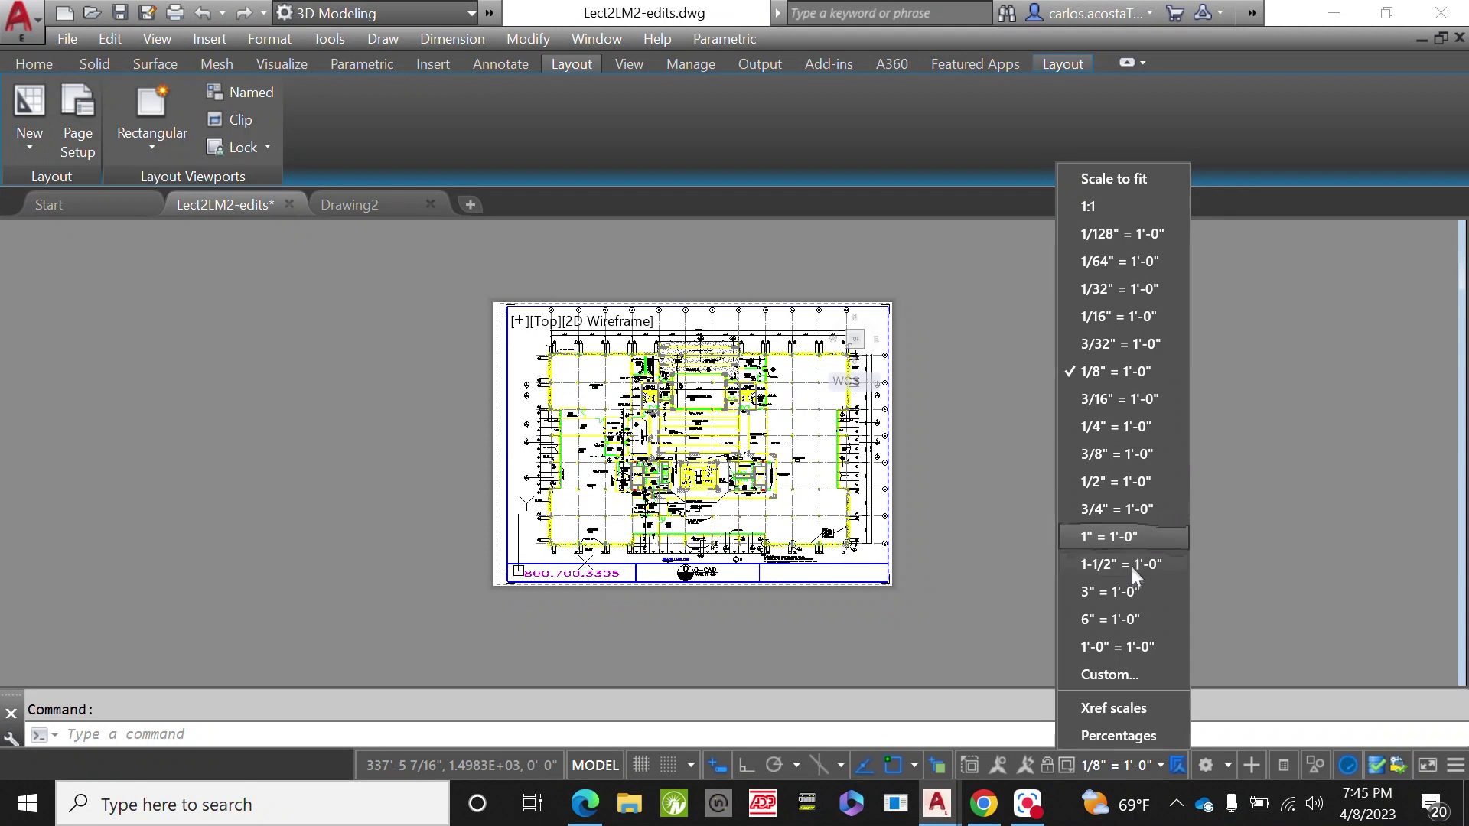
click(1131, 543)
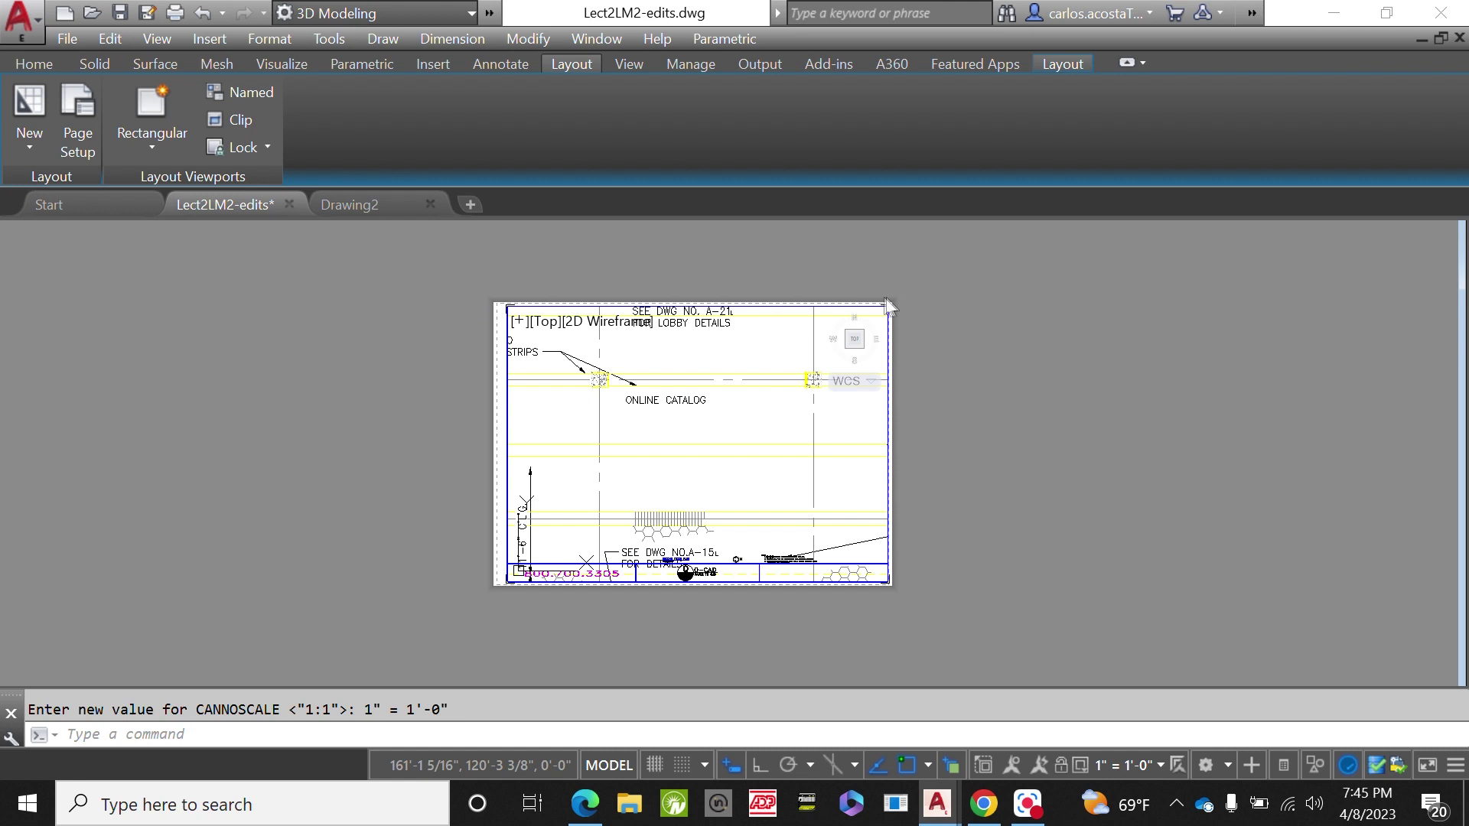
Zoom out in the active viewport until the entire floor plan fits, at about 0.0078 scale.
scroll(682, 420, down, 8)
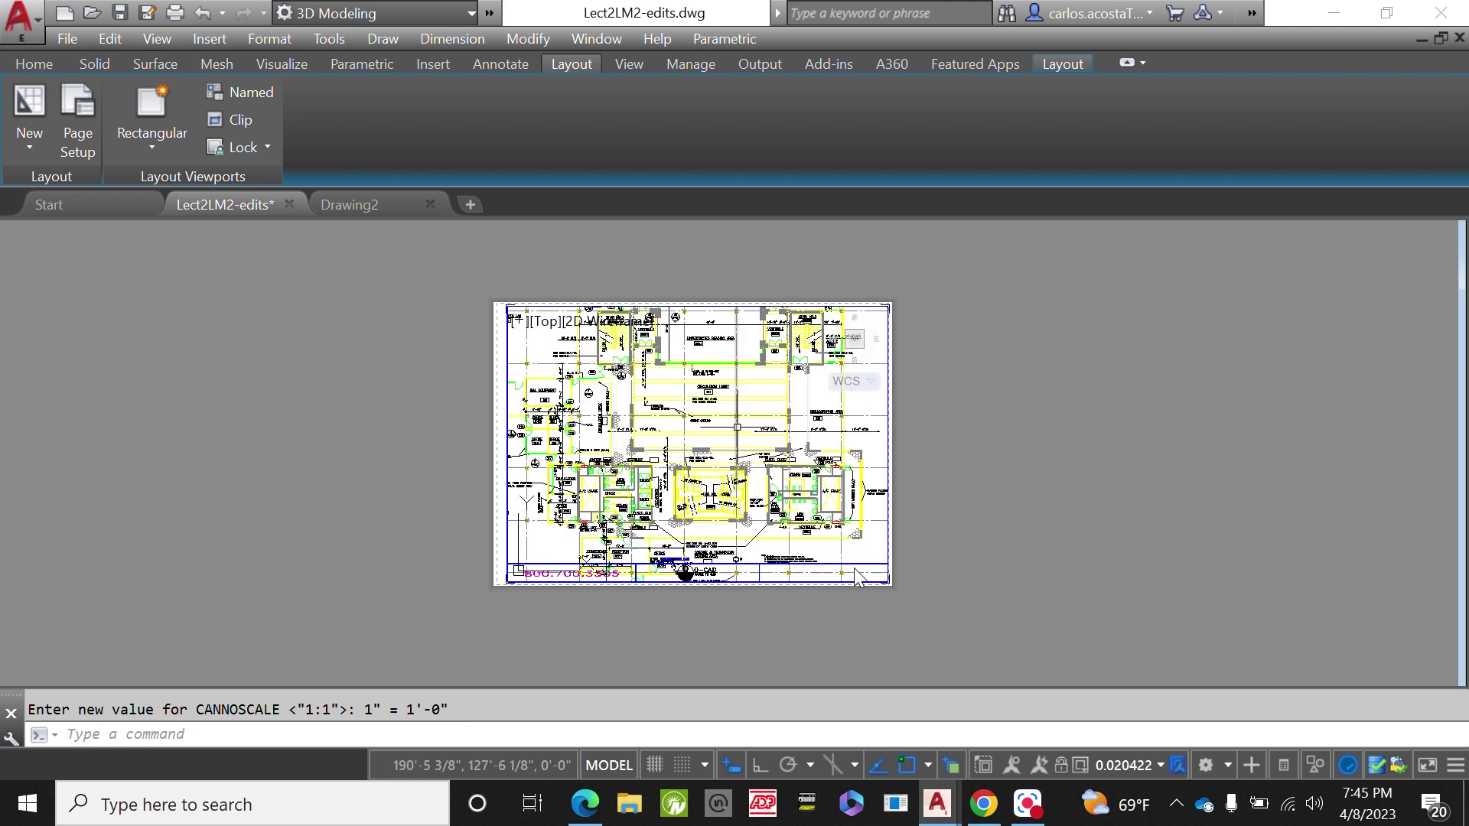
scroll(788, 497, down, 3)
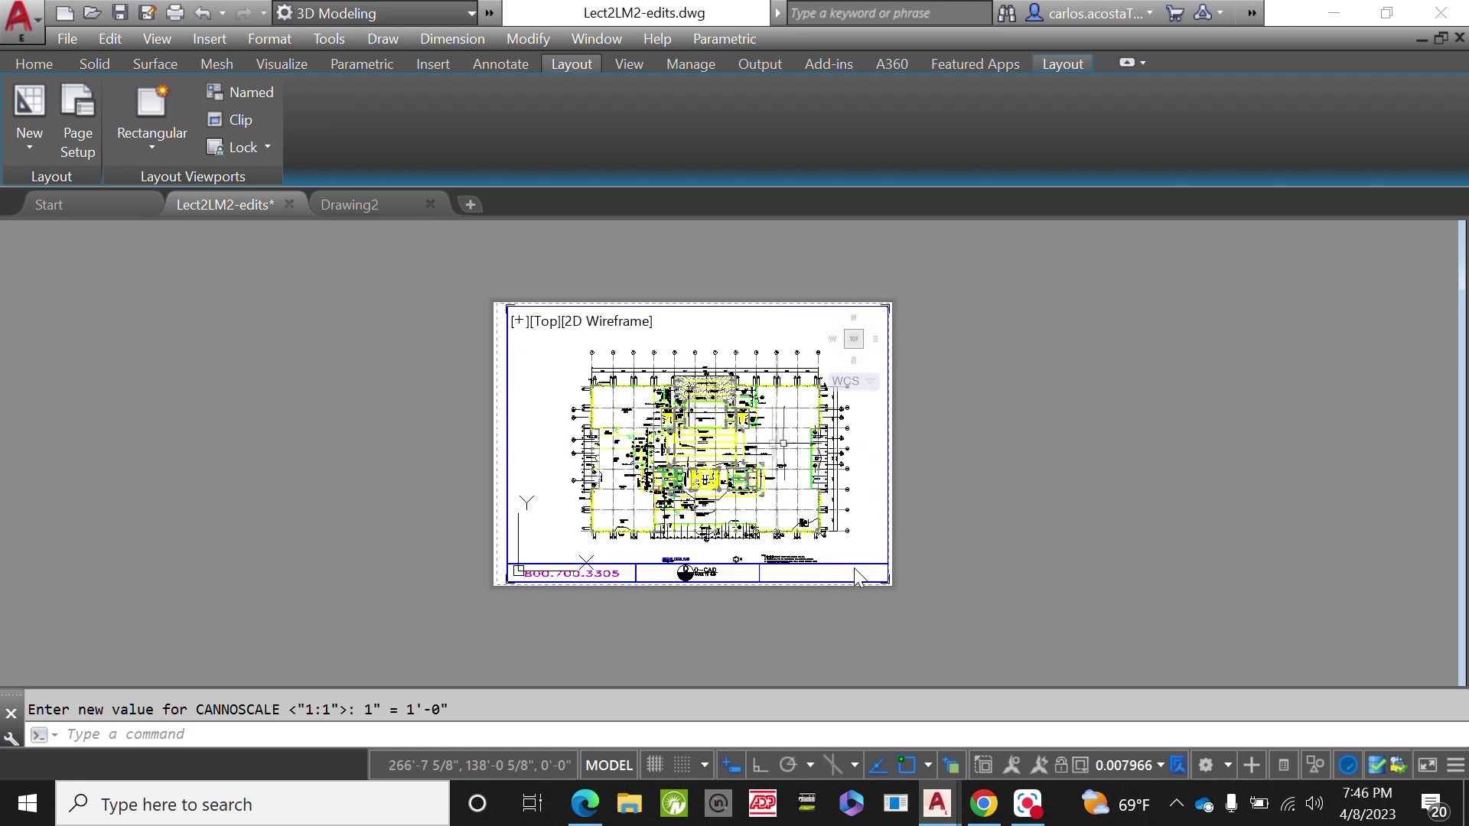
scroll(580, 433, down, 3)
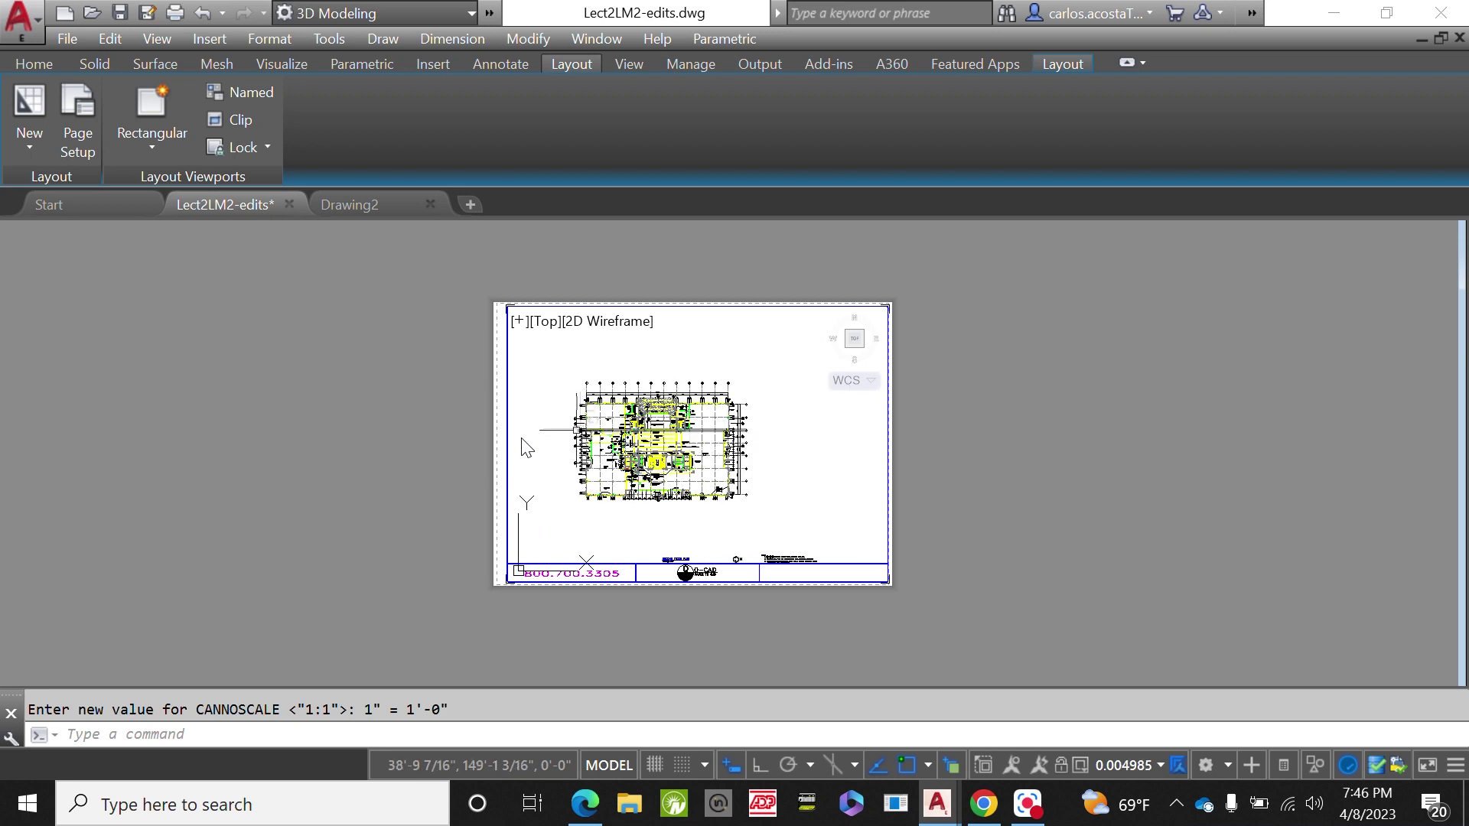
scroll(814, 428, up, 3)
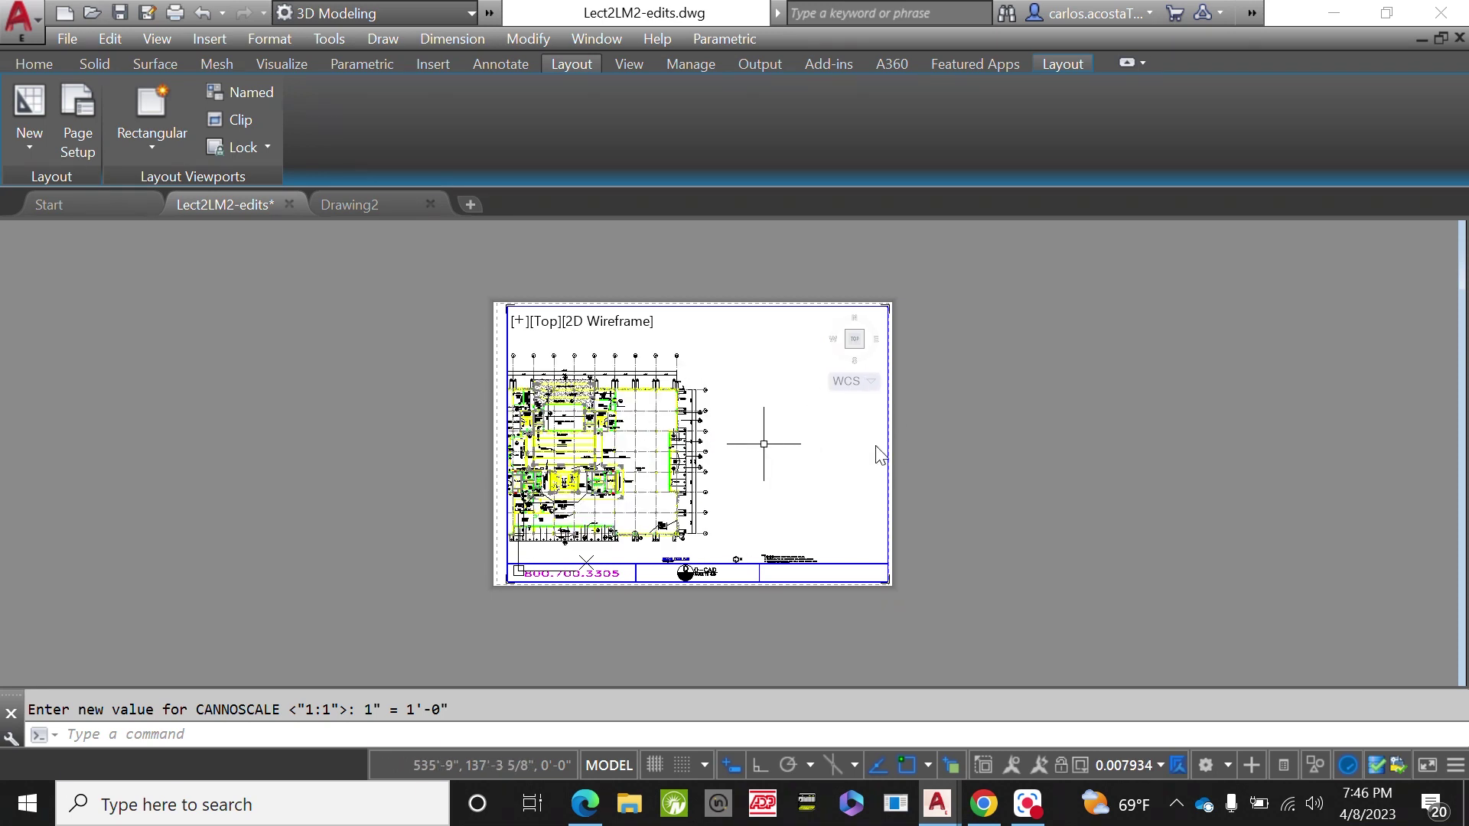
scroll(842, 444, down, 3)
scroll(795, 440, up, 2)
scroll(766, 451, up, 3)
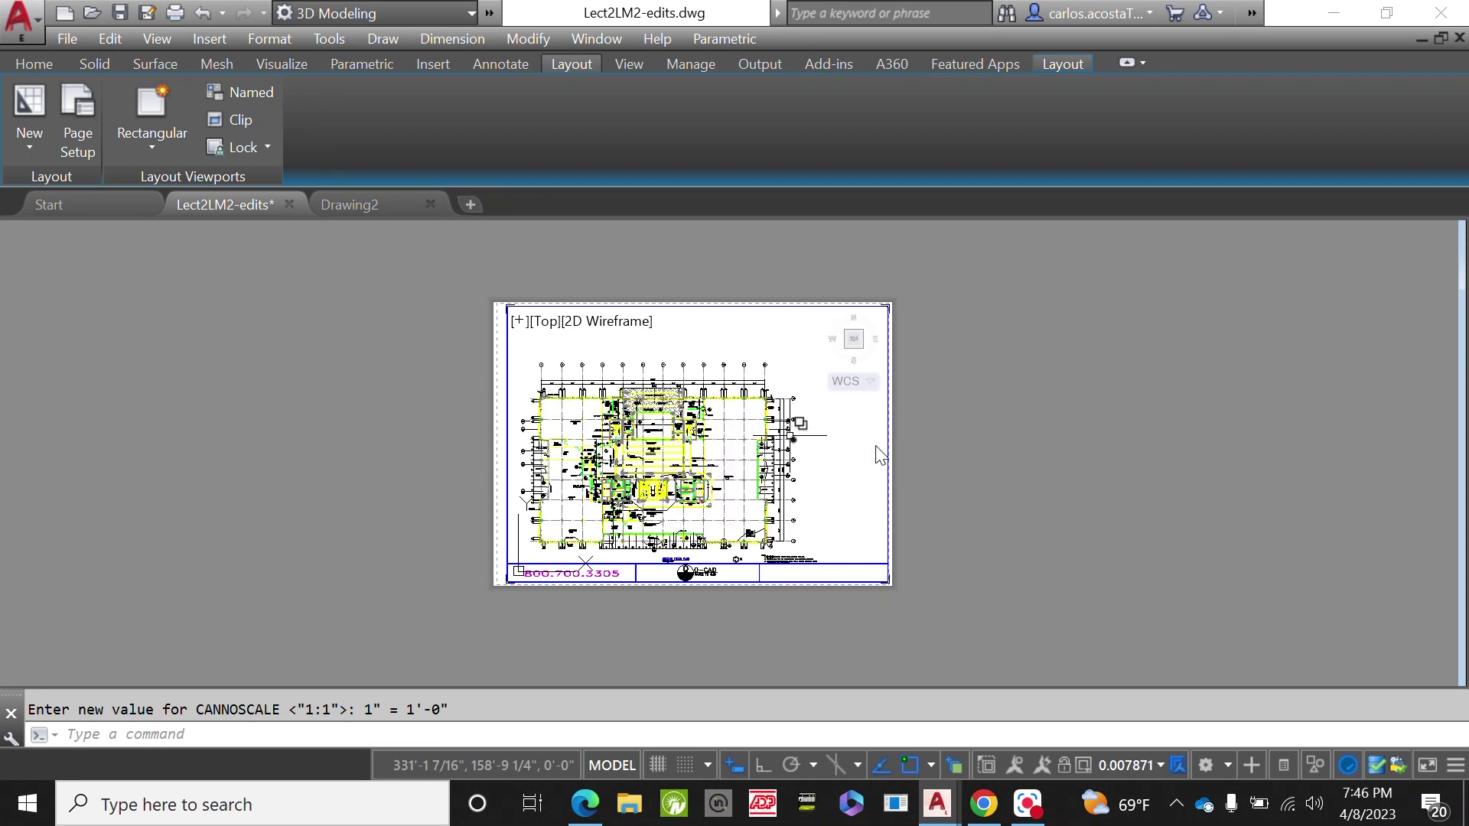
scroll(766, 451, down, 2)
scroll(765, 451, up, 2)
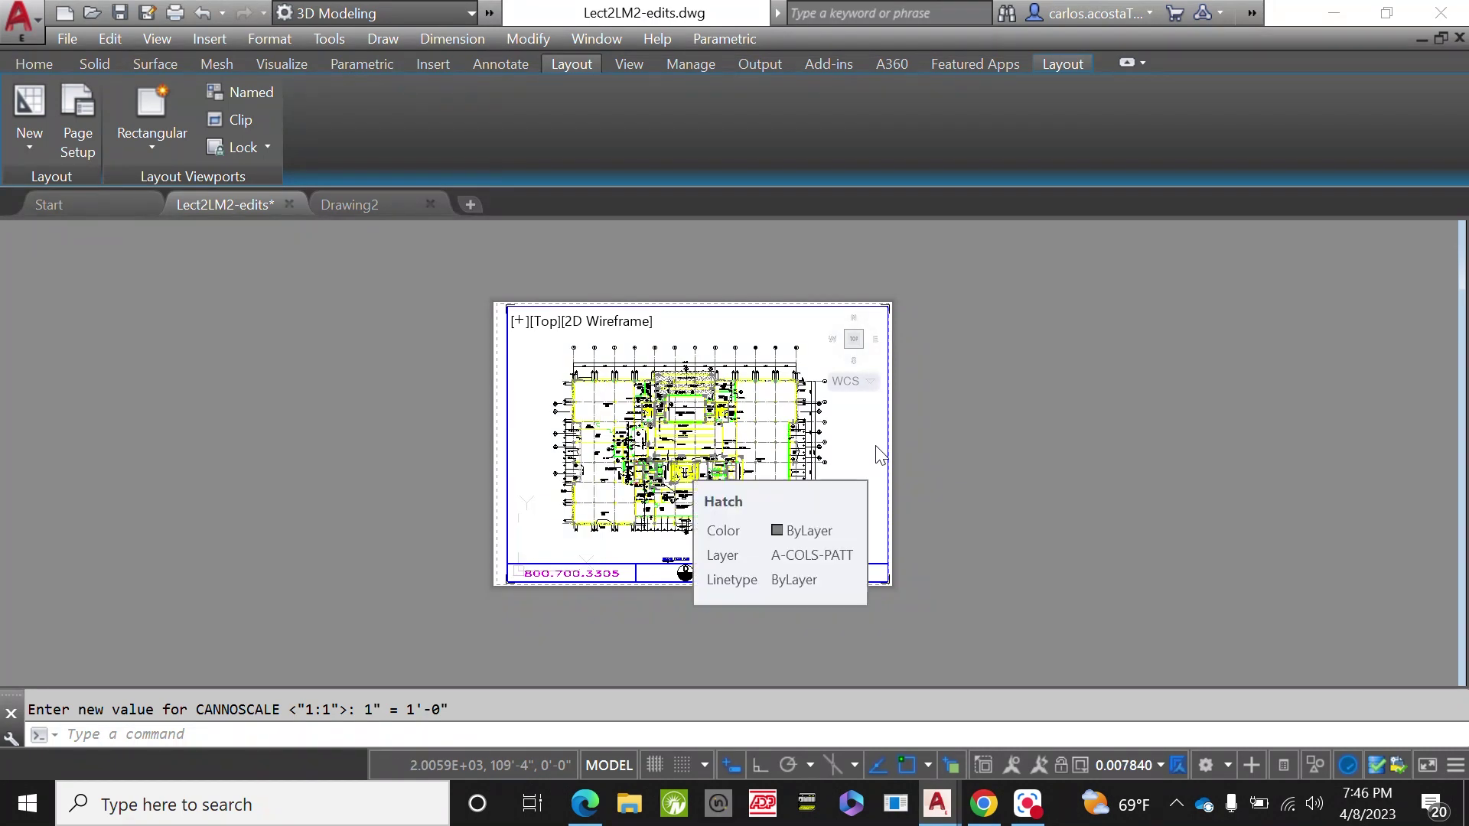
scroll(880, 454, up, 2)
scroll(880, 454, down, 2)
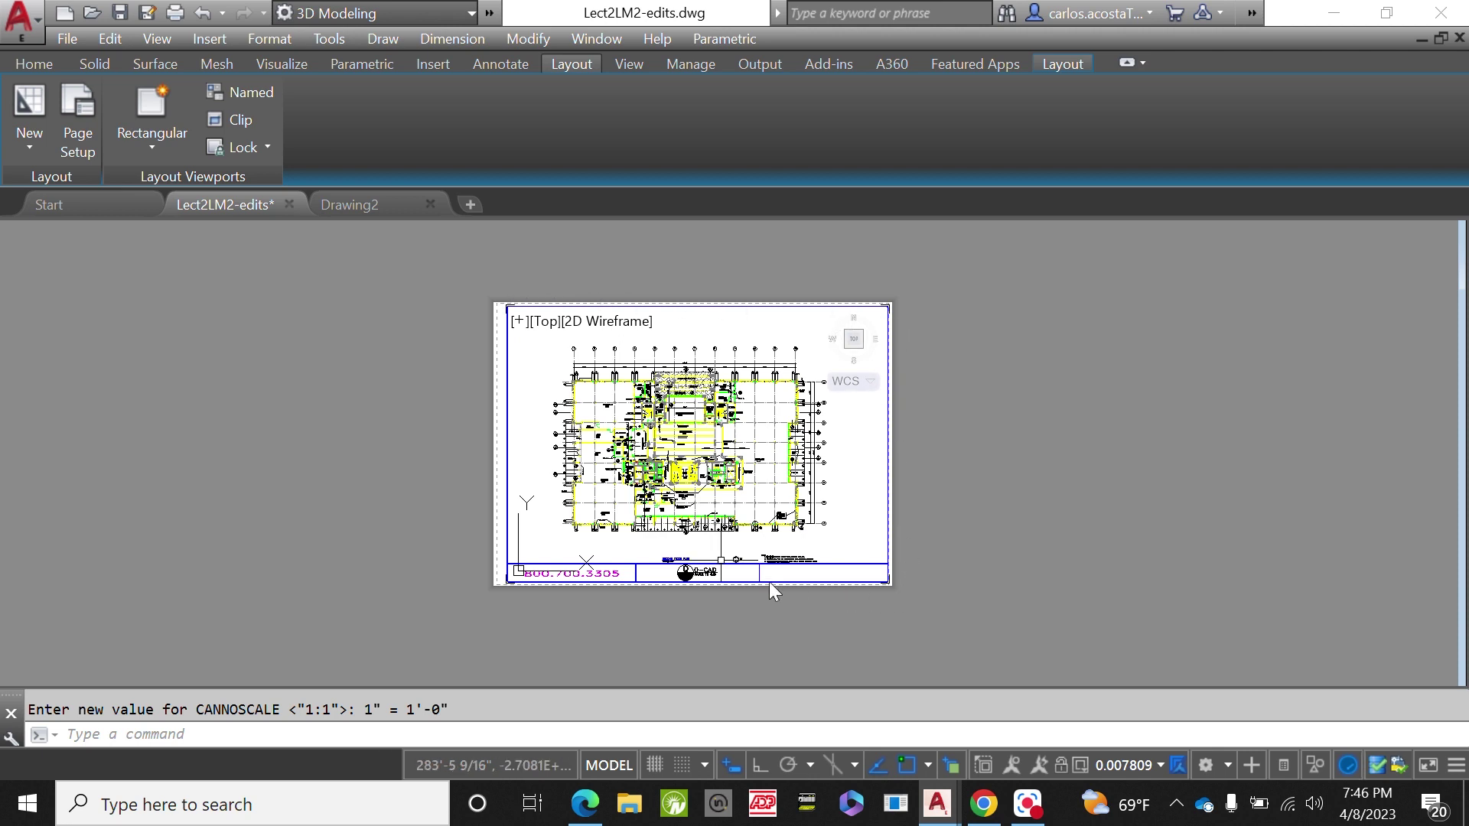
scroll(769, 581, up, 2)
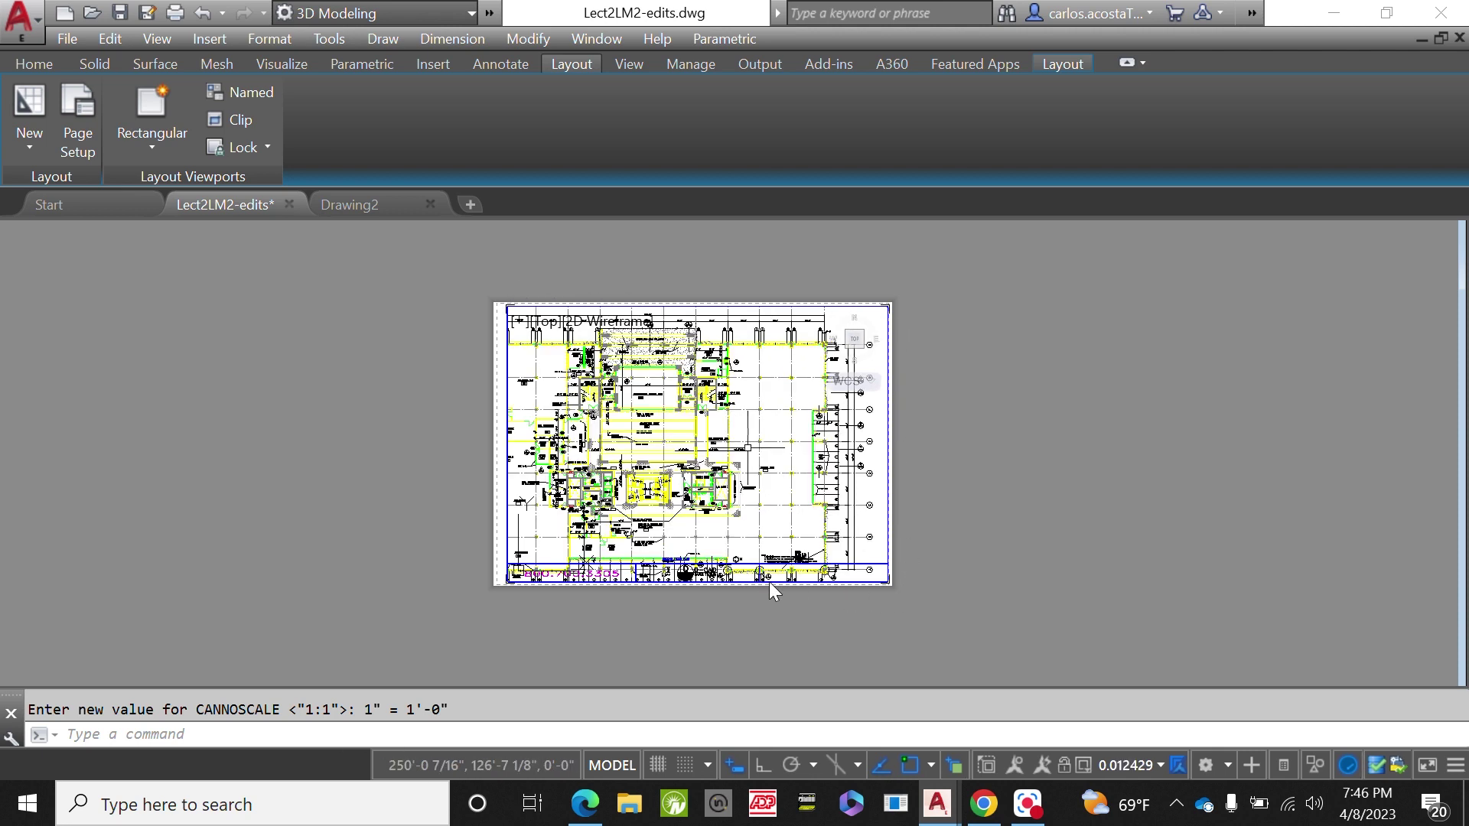
scroll(769, 582, down, 2)
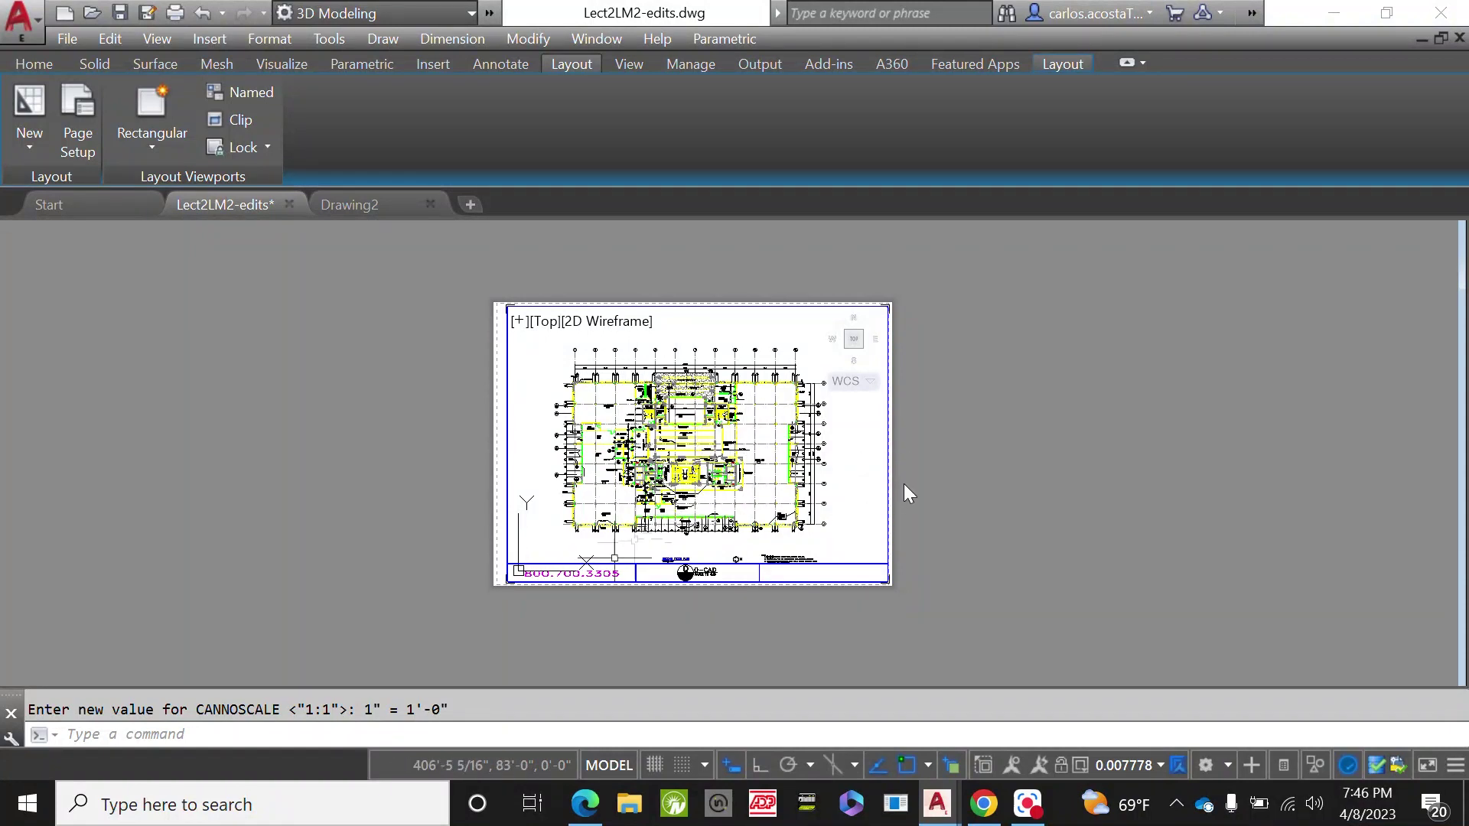
click(900, 567)
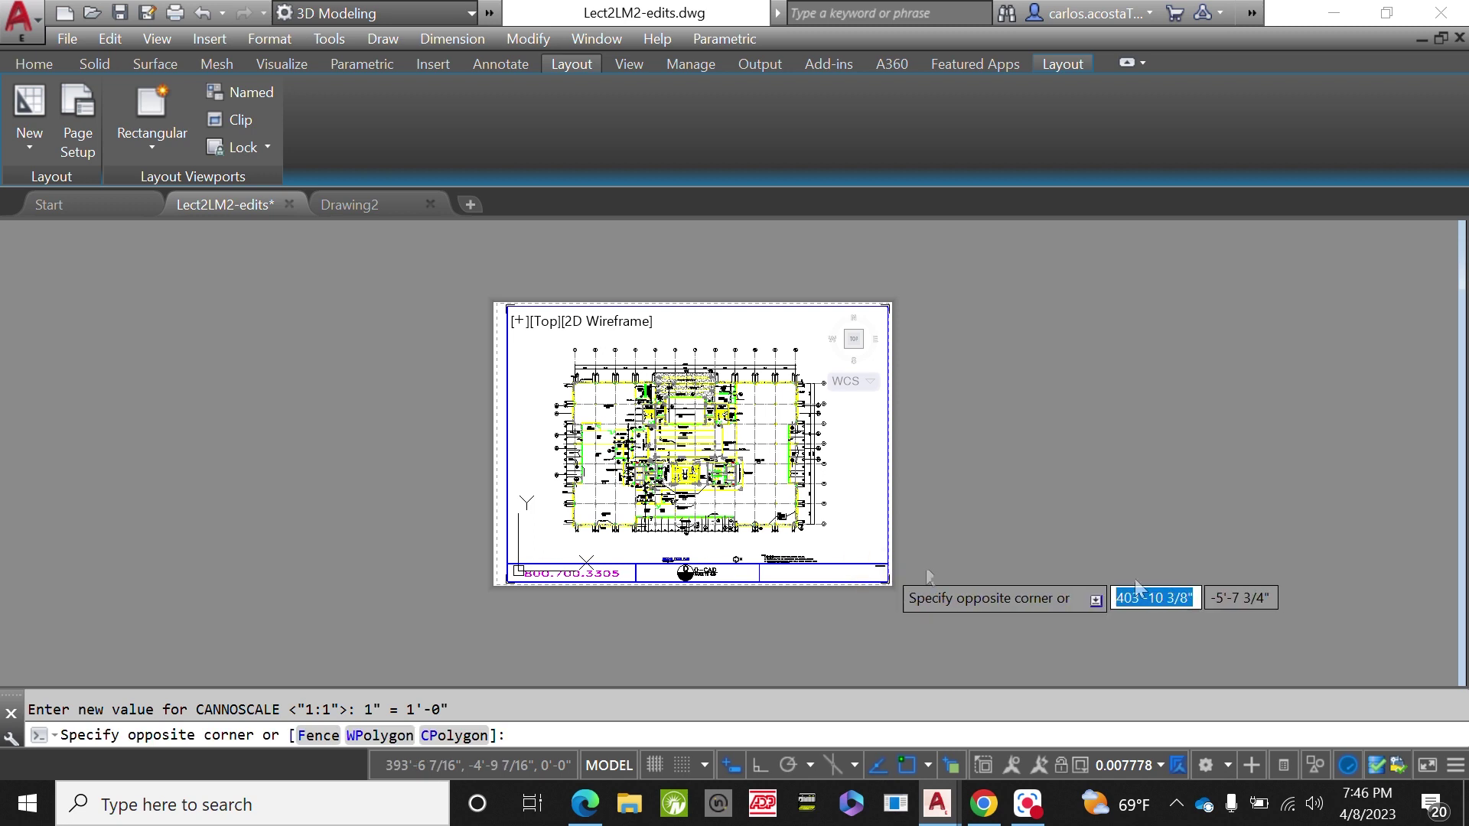
Cancel the stray selections made inside the viewport.
key(Escape)
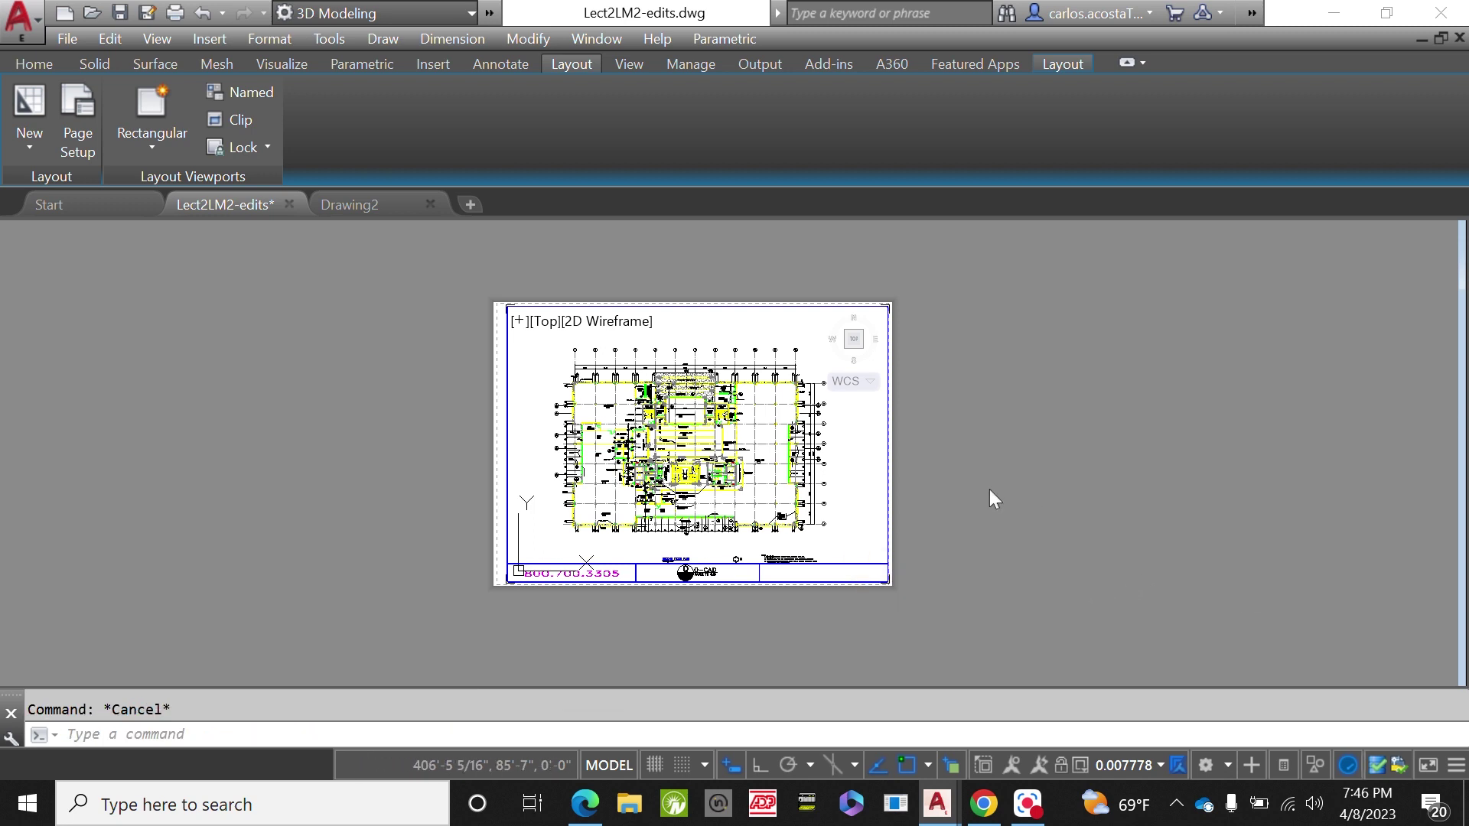
click(862, 566)
key(Escape)
click(893, 553)
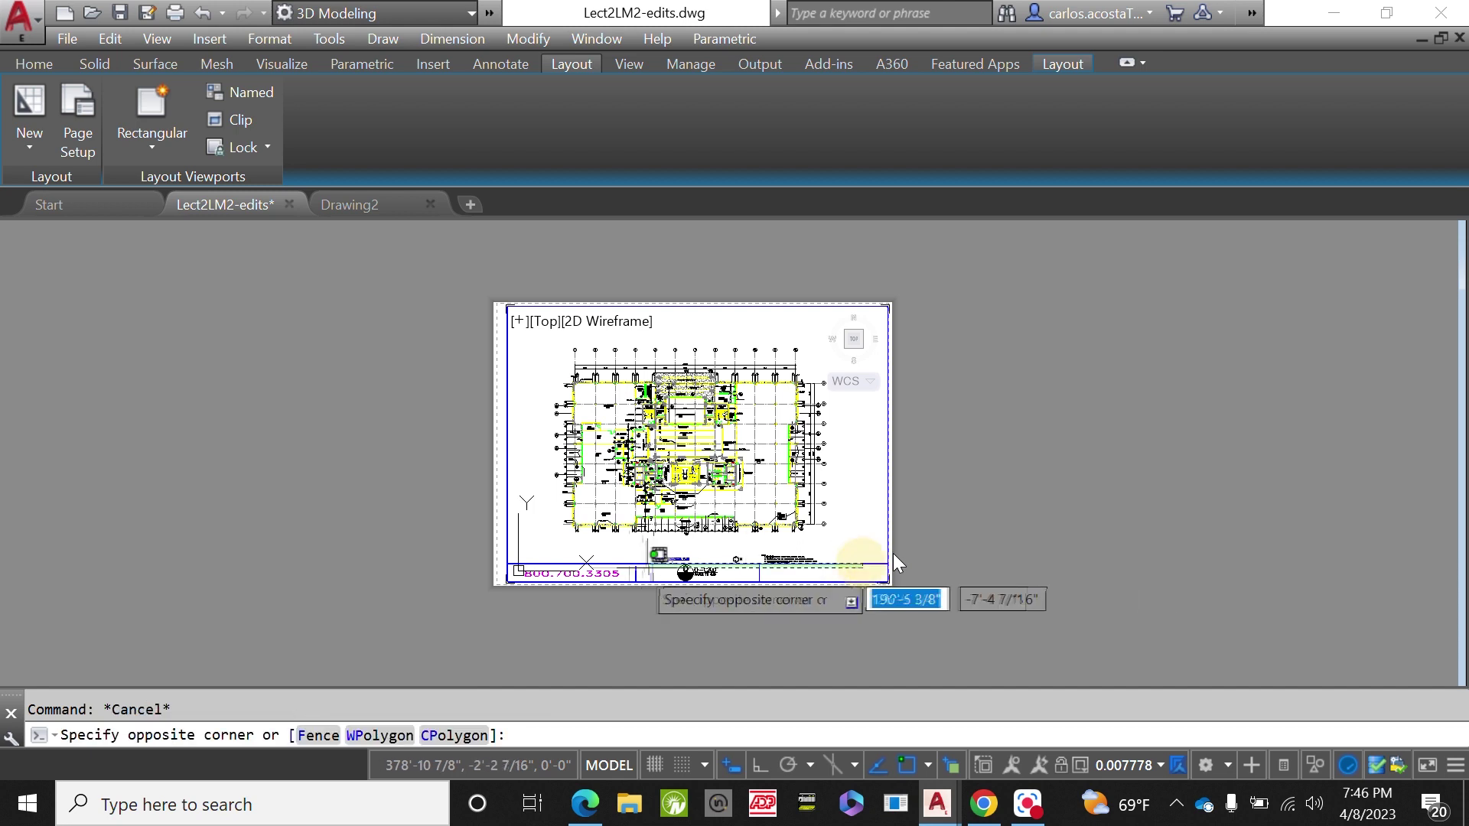
key(Escape)
key(Escape)
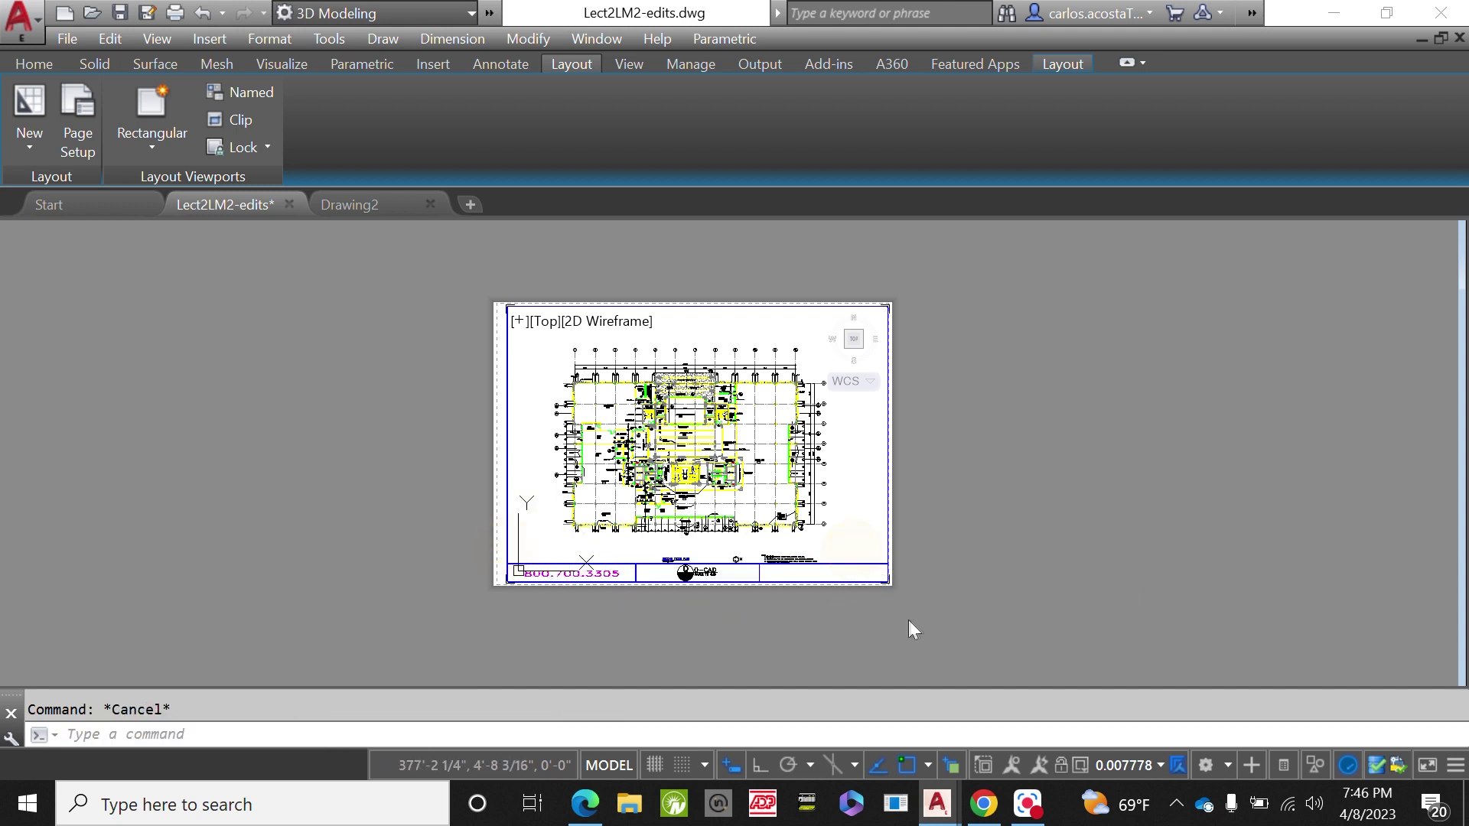
mouse_move(890, 530)
mouse_down()
mouse_move(911, 569)
mouse_move(891, 549)
mouse_up()
key(Escape)
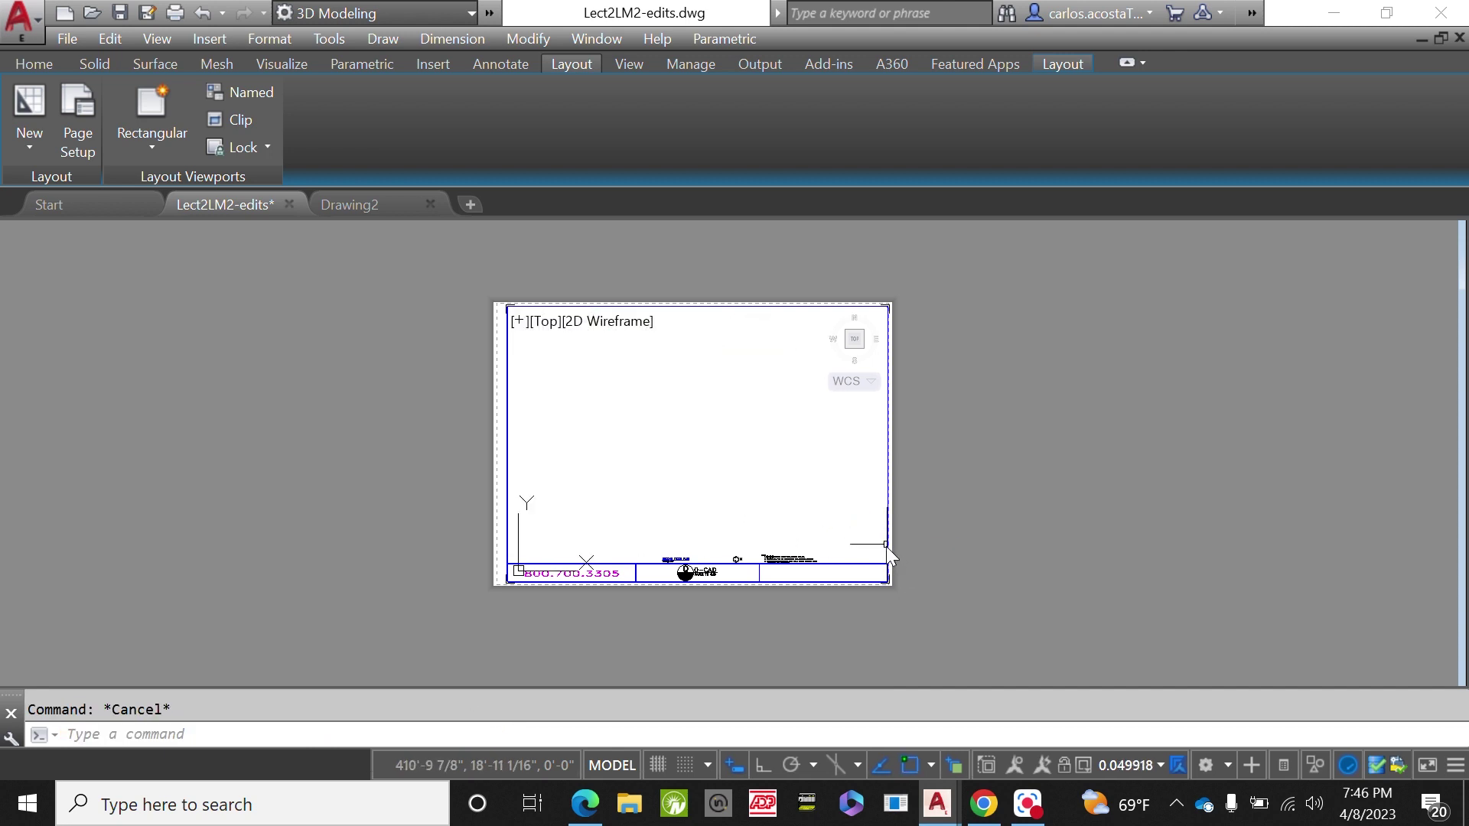
scroll(886, 546, up, 2)
scroll(918, 528, down, 2)
scroll(886, 513, up, 2)
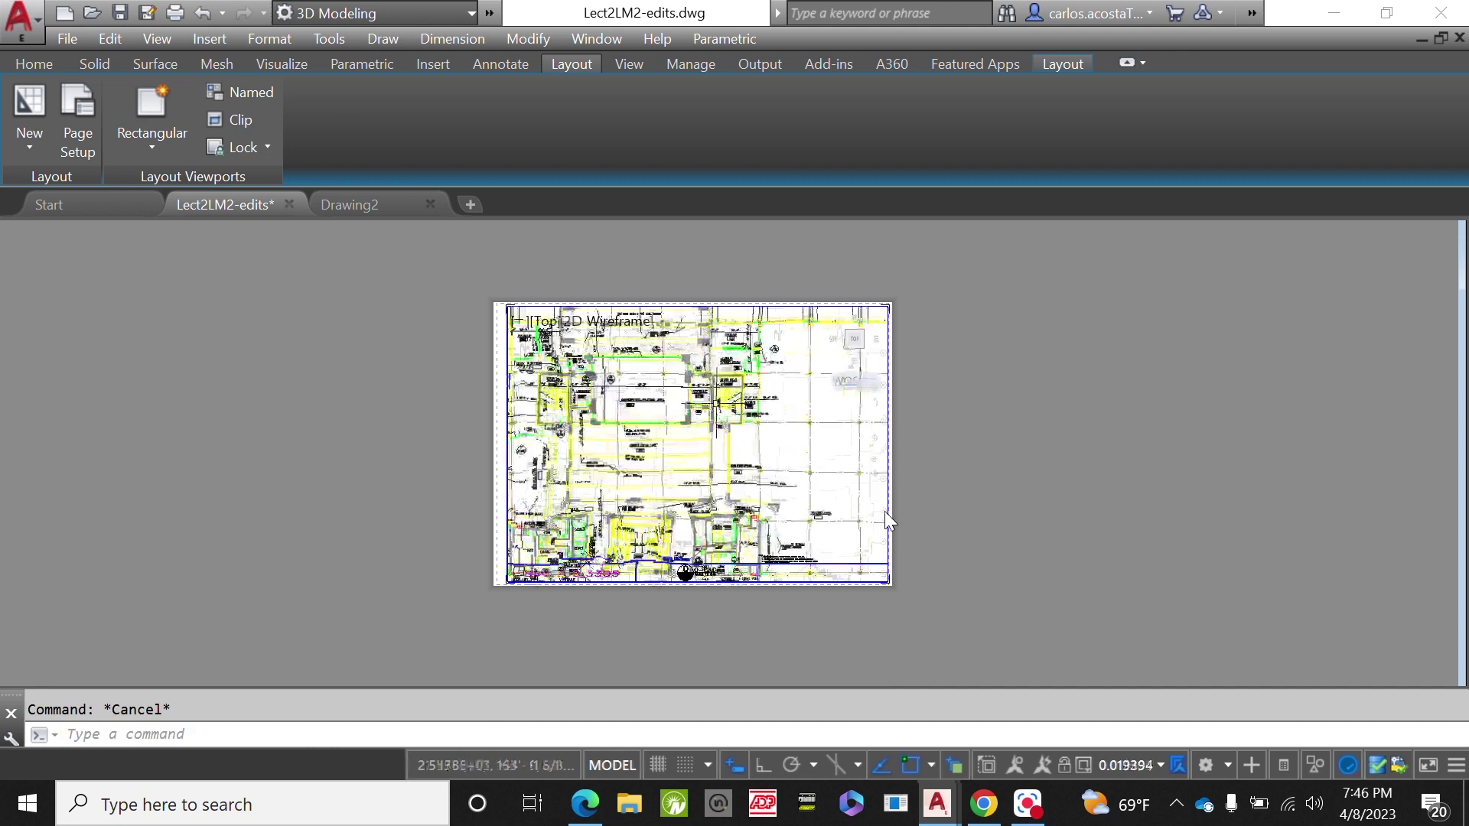
scroll(885, 511, down, 2)
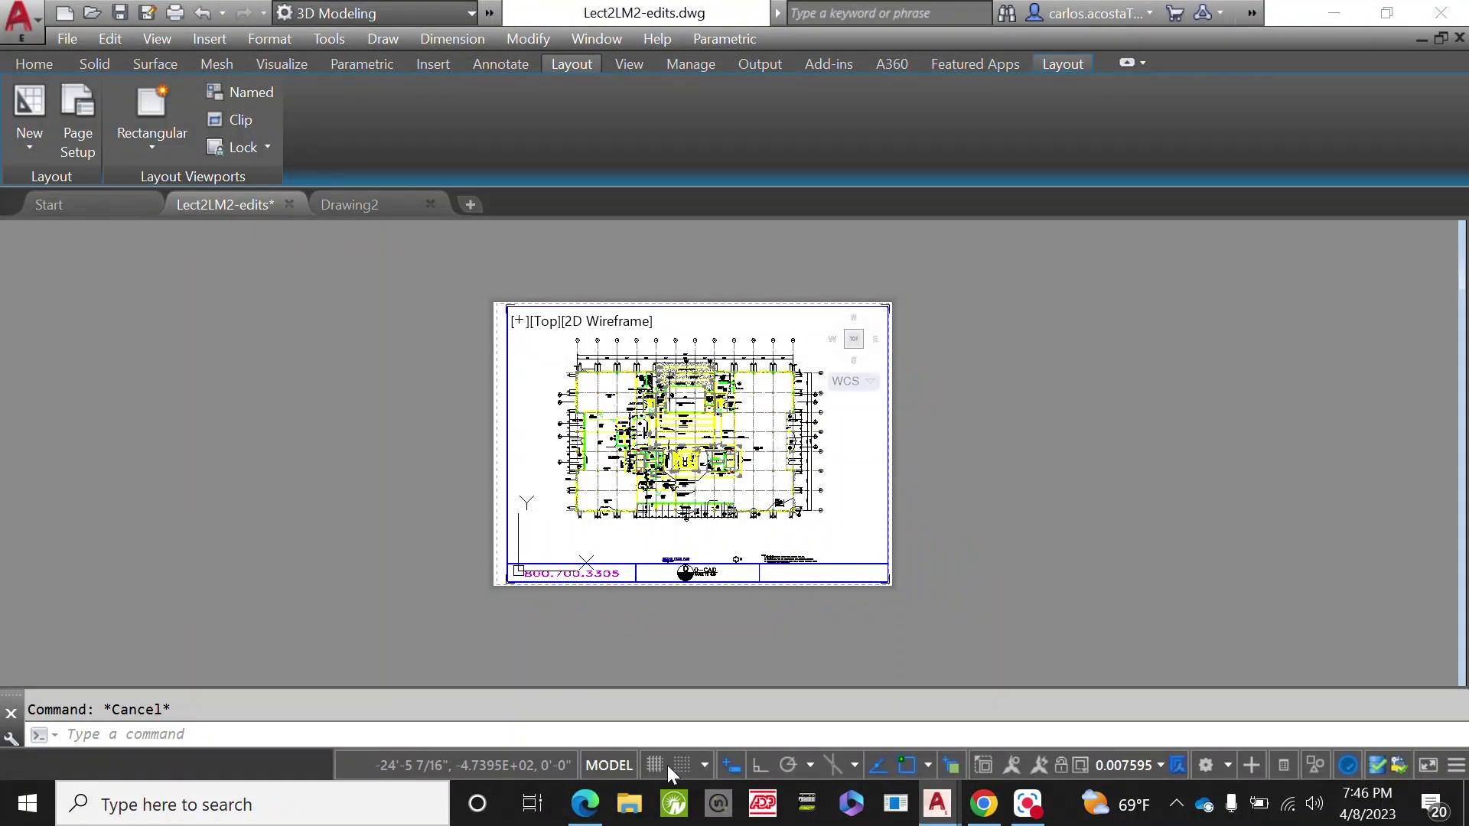
Return to paper space and erase the title block border and logo.
click(612, 768)
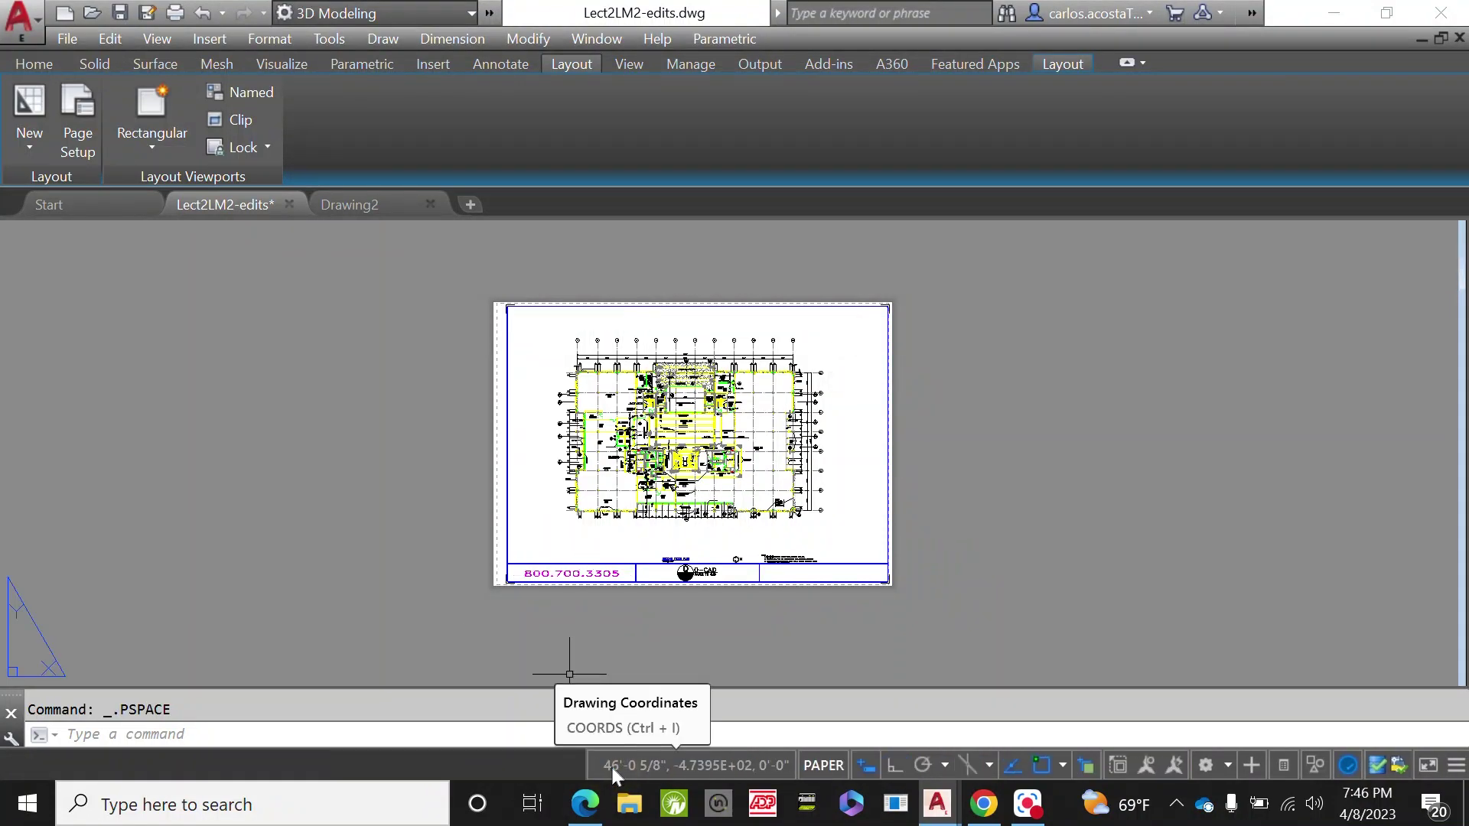
click(890, 541)
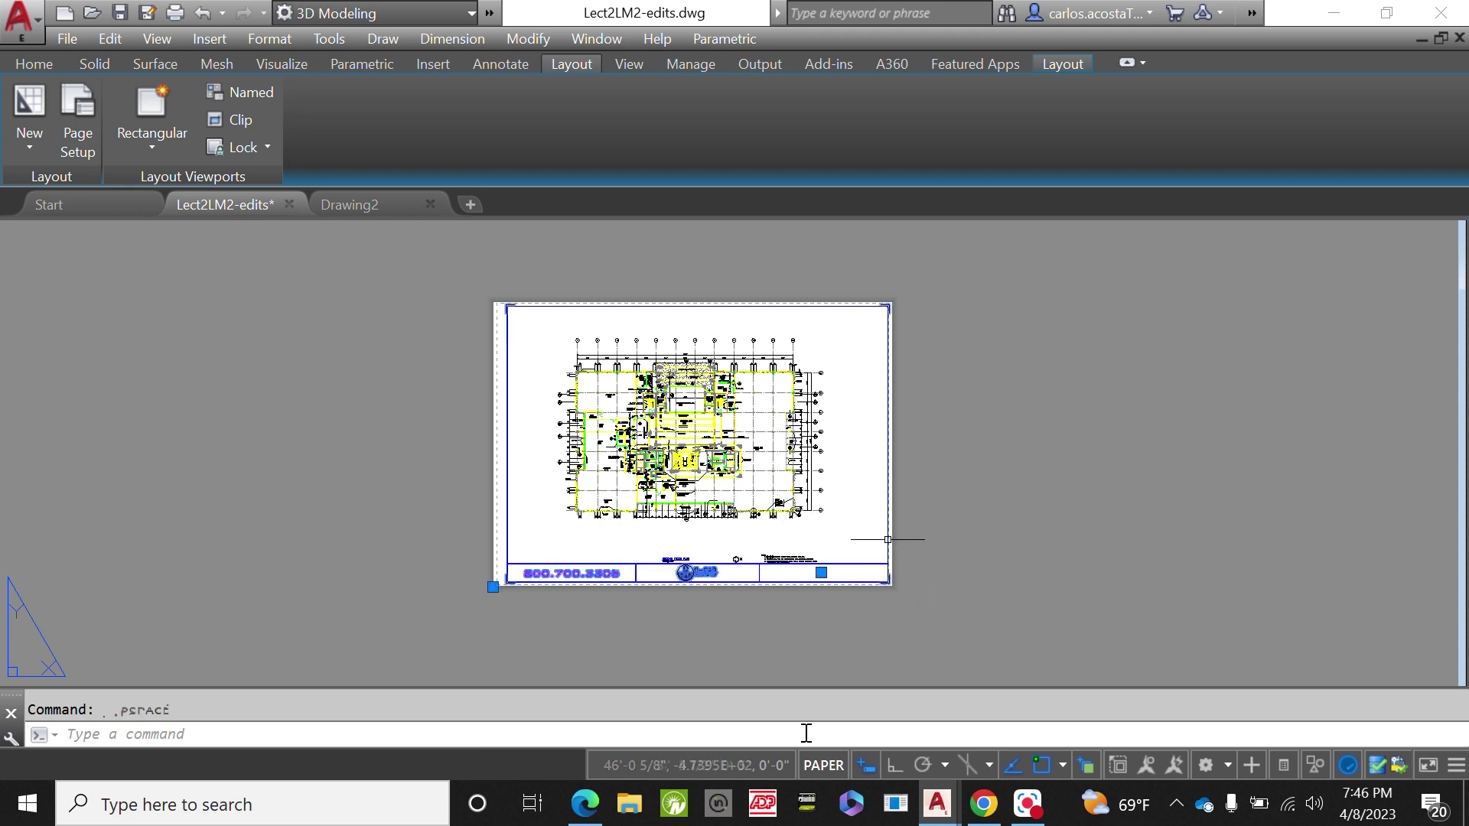
key(Delete)
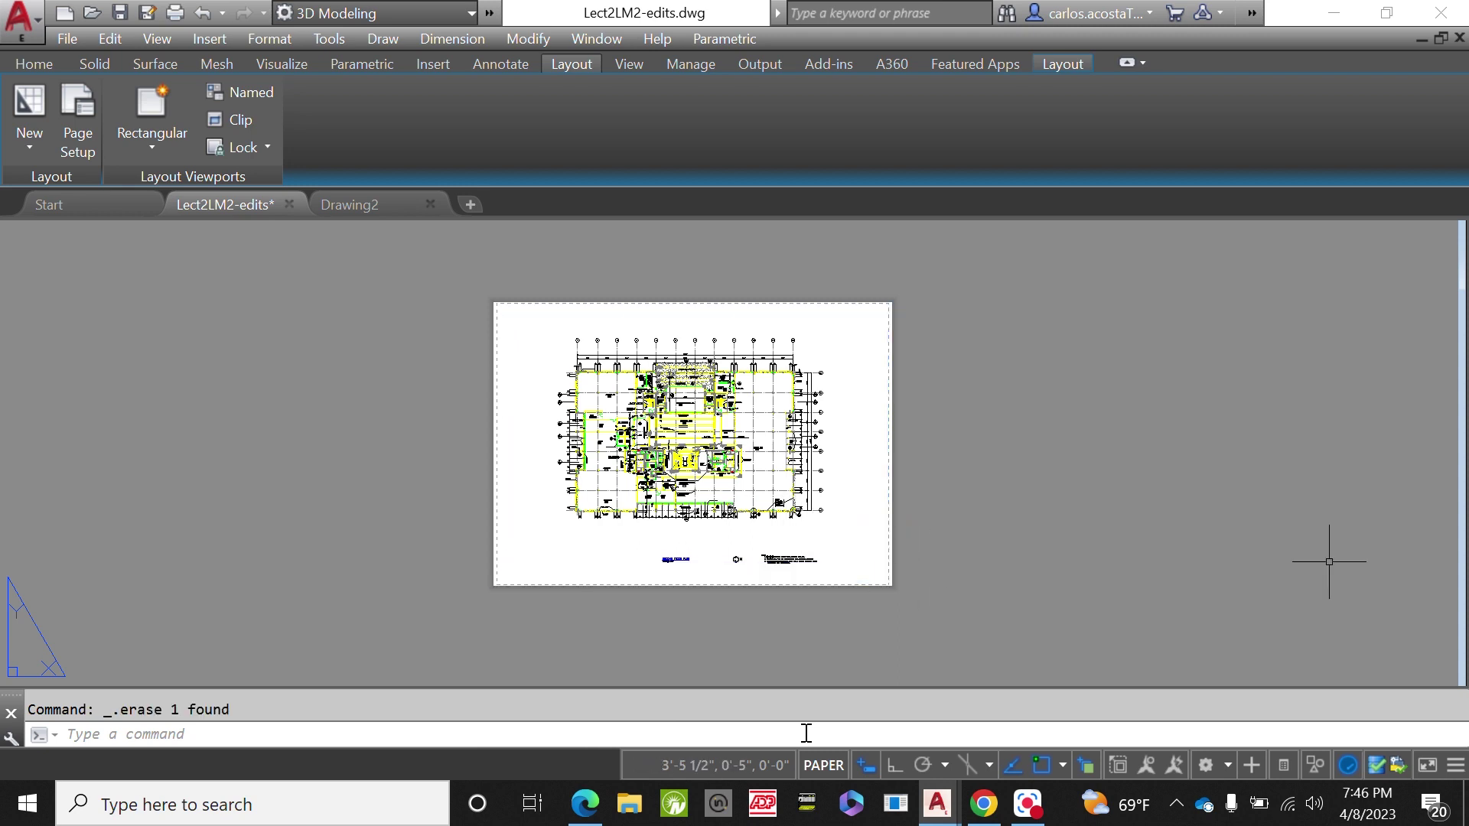
scroll(727, 463, up, 2)
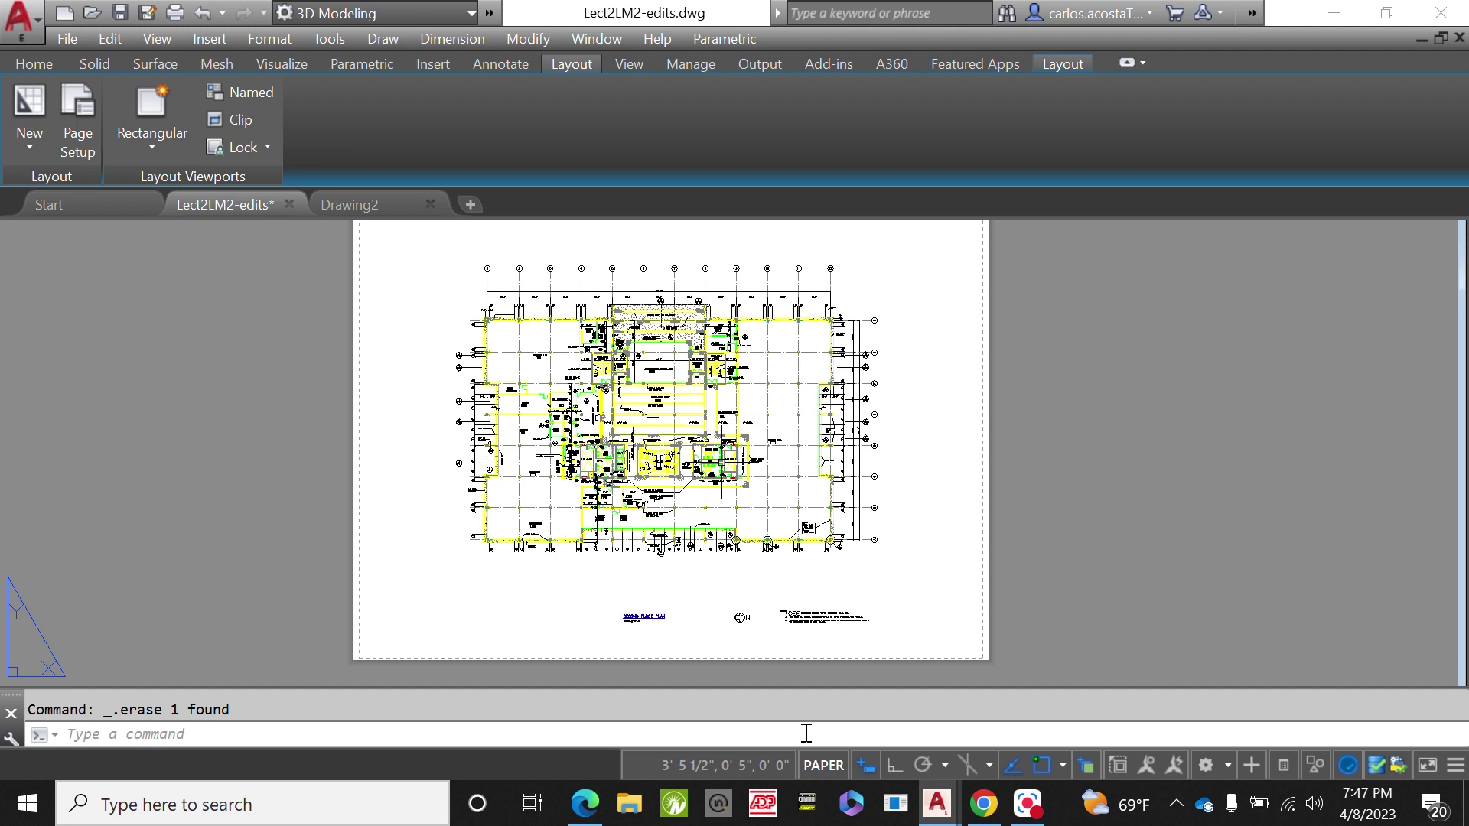
scroll(807, 733, down, 2)
scroll(806, 733, up, 2)
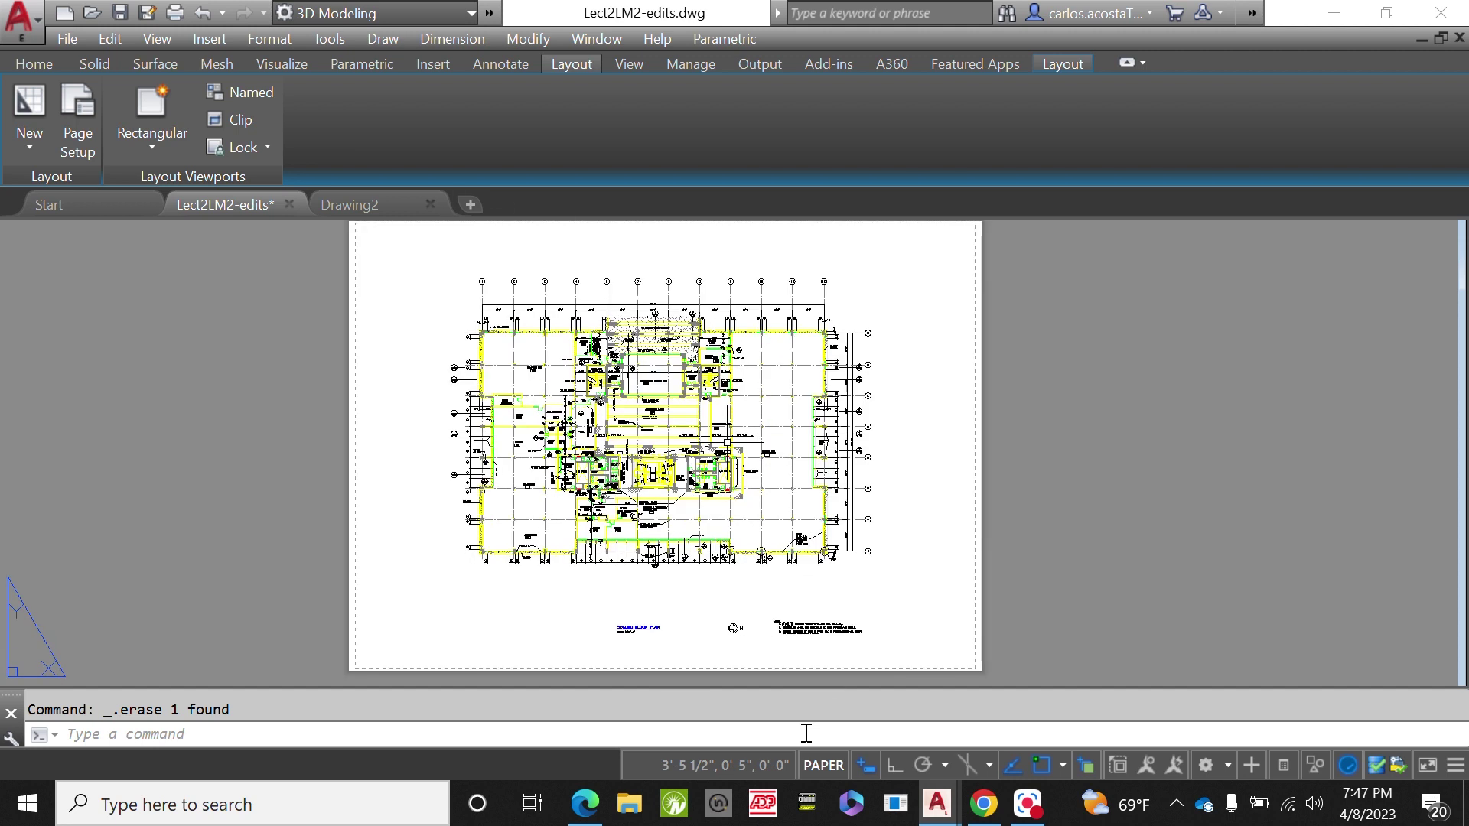
scroll(807, 733, up, 2)
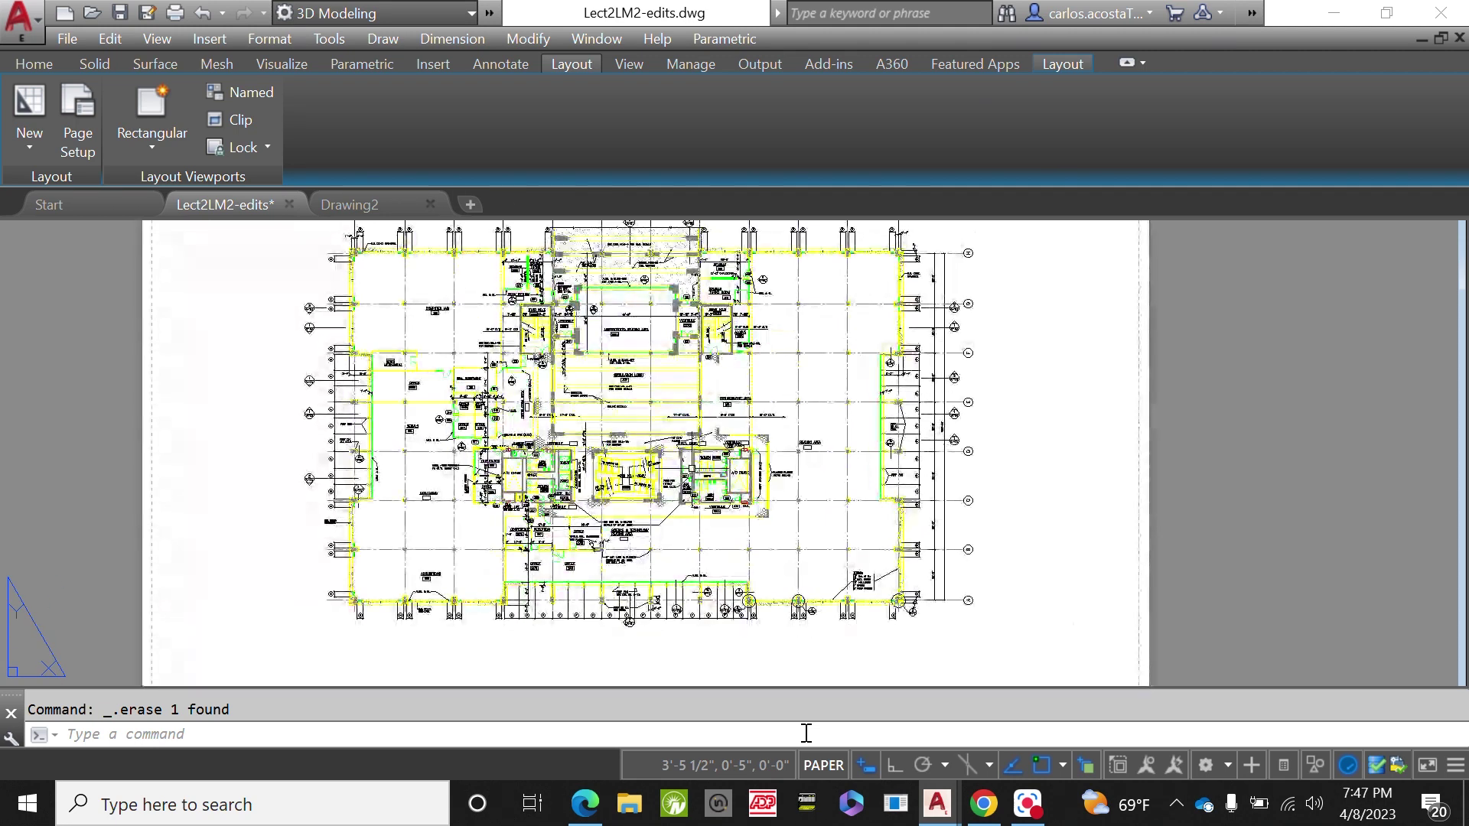
scroll(806, 733, down, 2)
scroll(807, 733, down, 2)
Undo the erase so the title block is restored under the viewport.
key(ctrl+z)
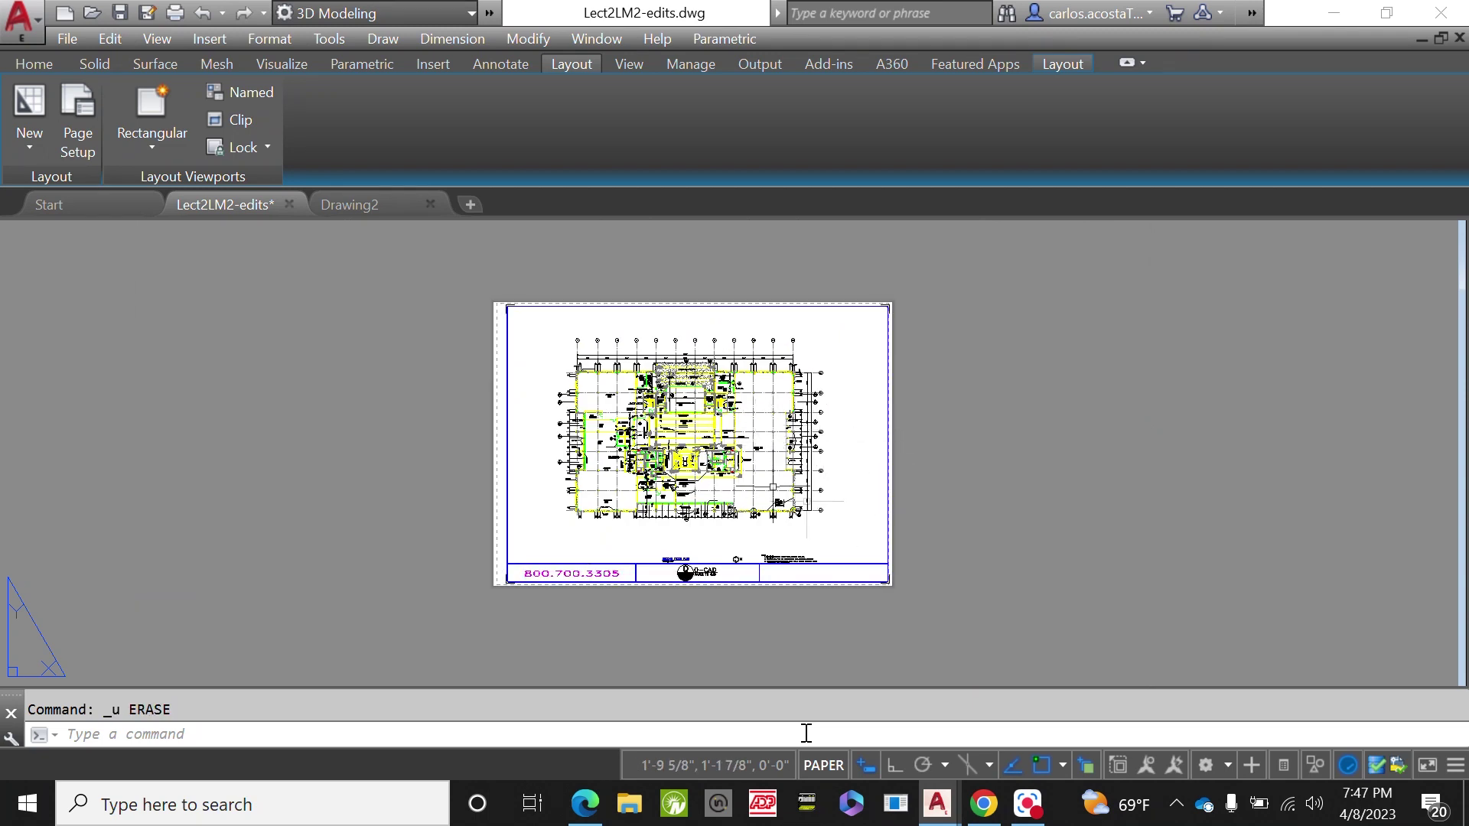
scroll(734, 467, up, 2)
scroll(806, 733, down, 2)
scroll(806, 733, up, 2)
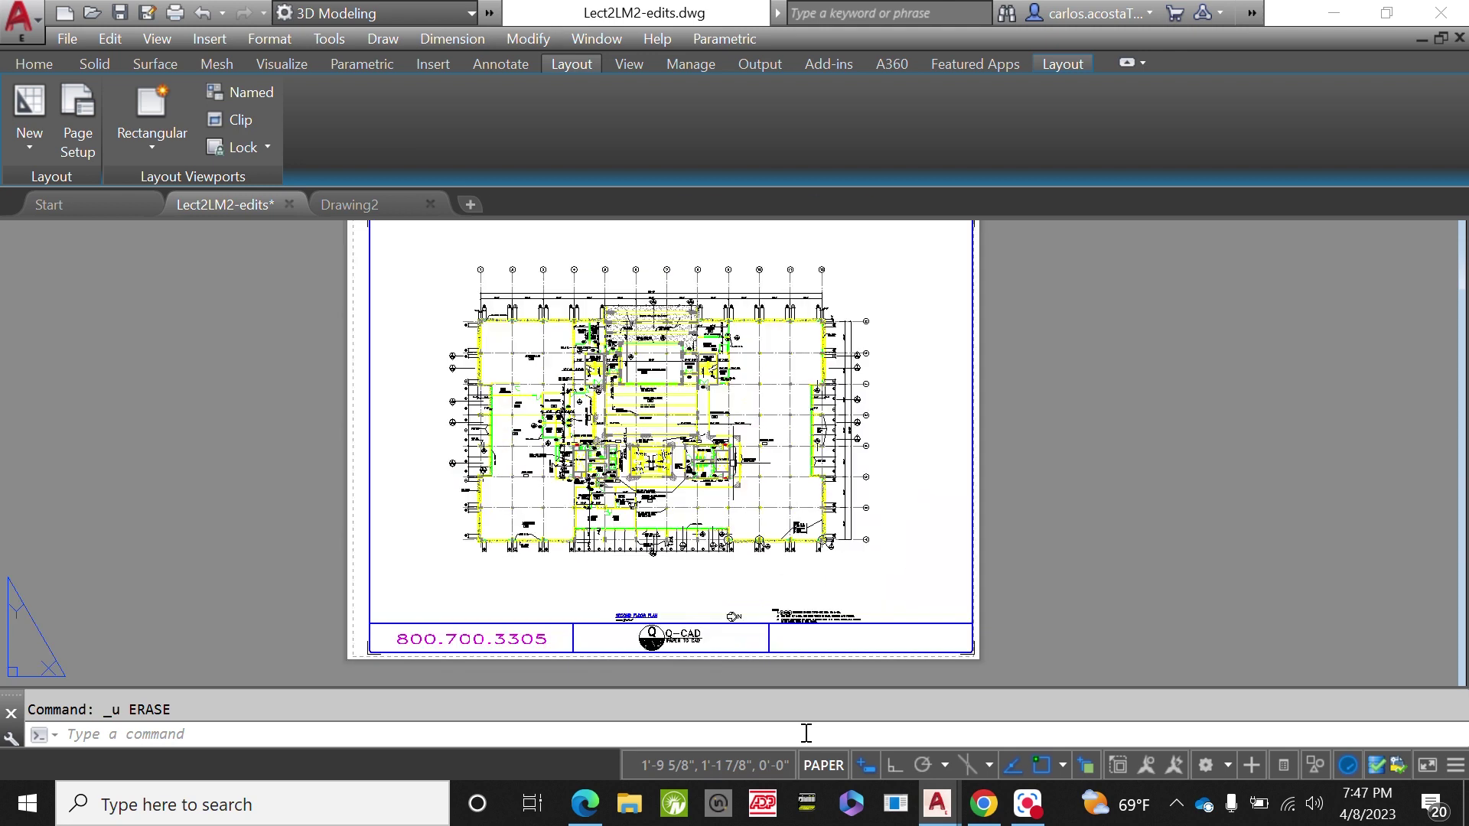
scroll(807, 733, up, 2)
scroll(806, 733, down, 2)
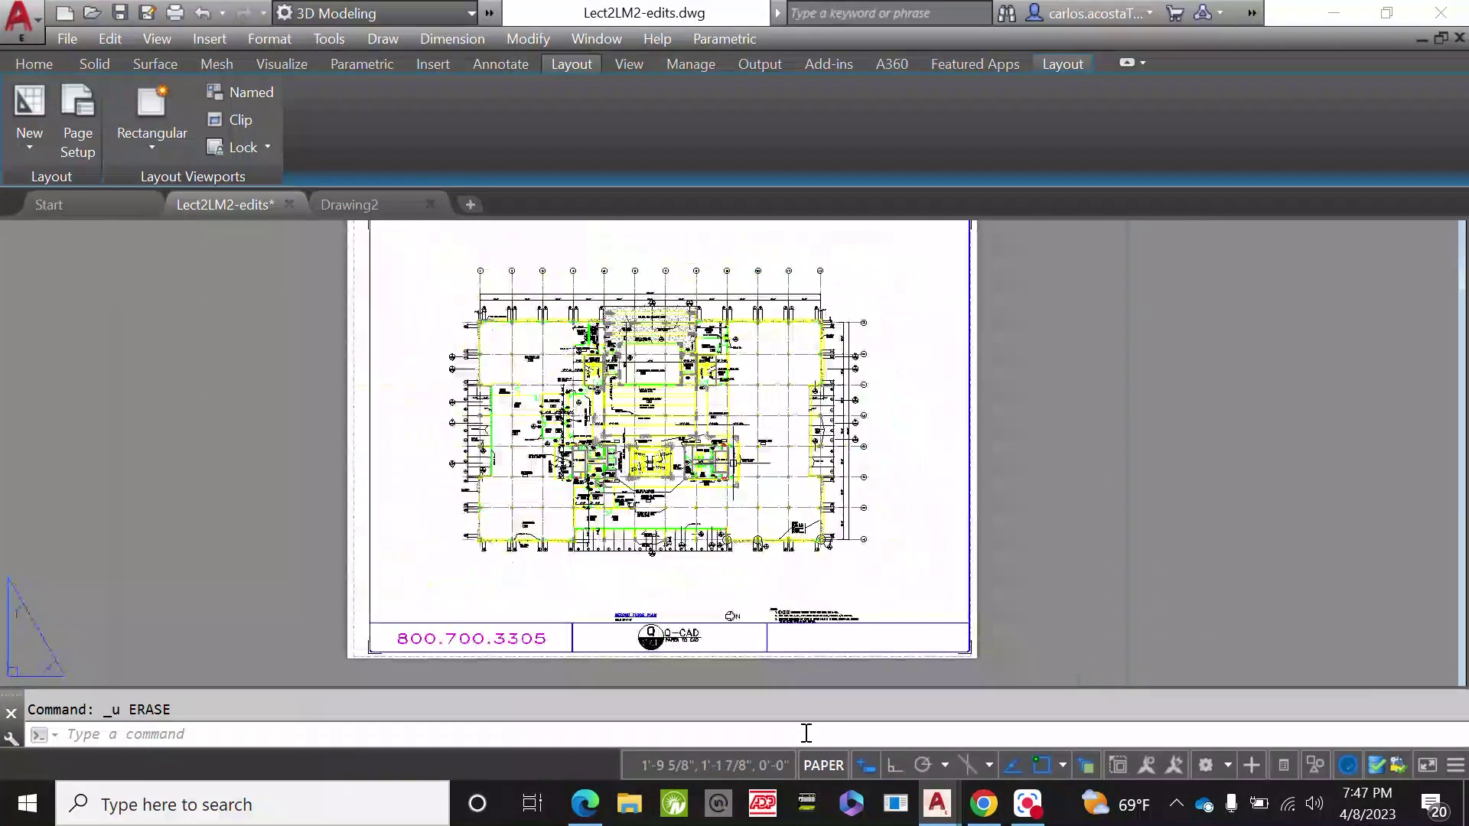
scroll(806, 733, down, 2)
scroll(807, 733, up, 2)
scroll(806, 733, down, 2)
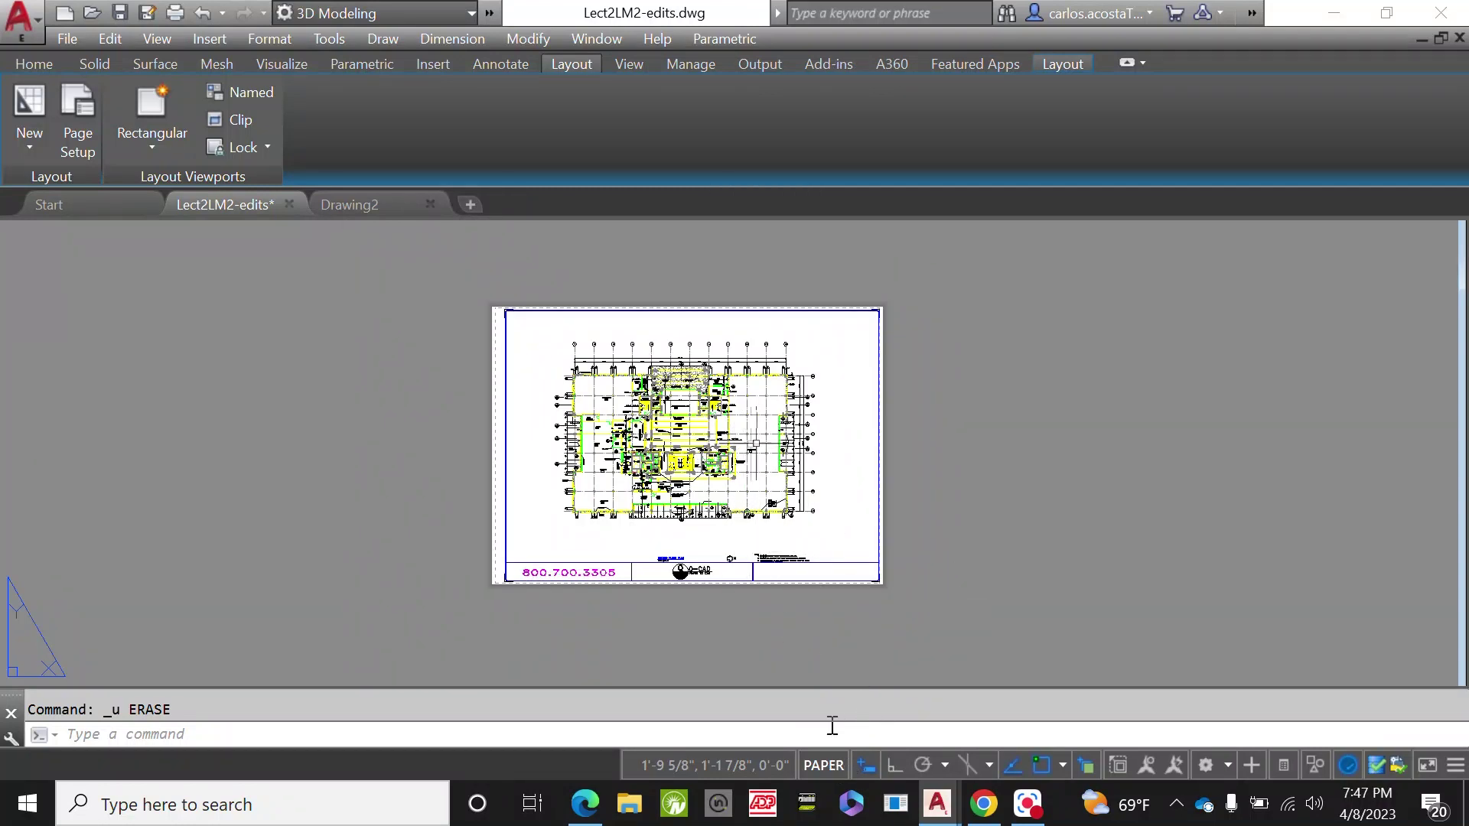
Zoom the floor plan larger inside the layout viewport to about 0.011836 scale, then return to paper space.
click(824, 766)
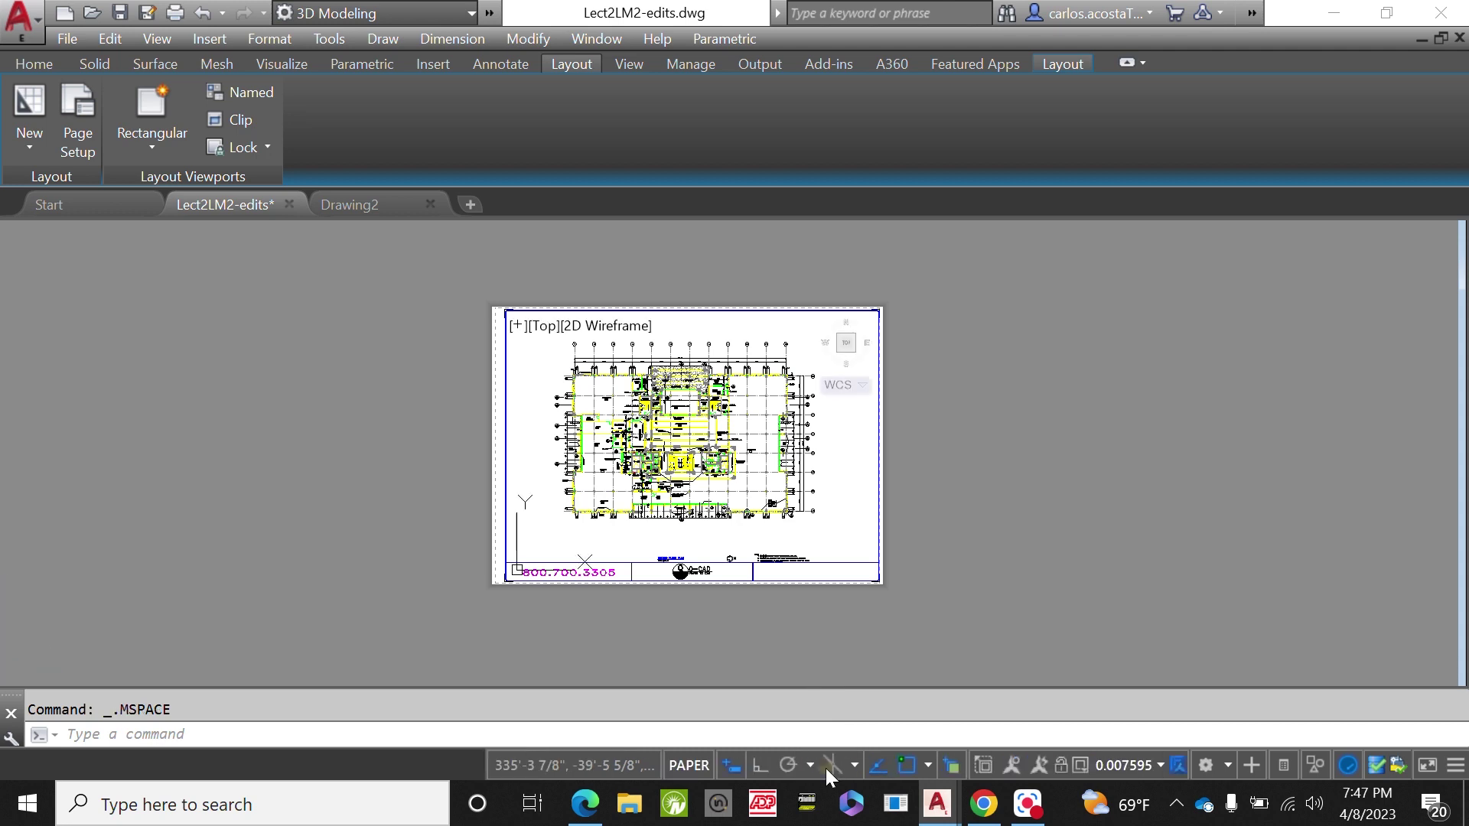
scroll(727, 605, up, 2)
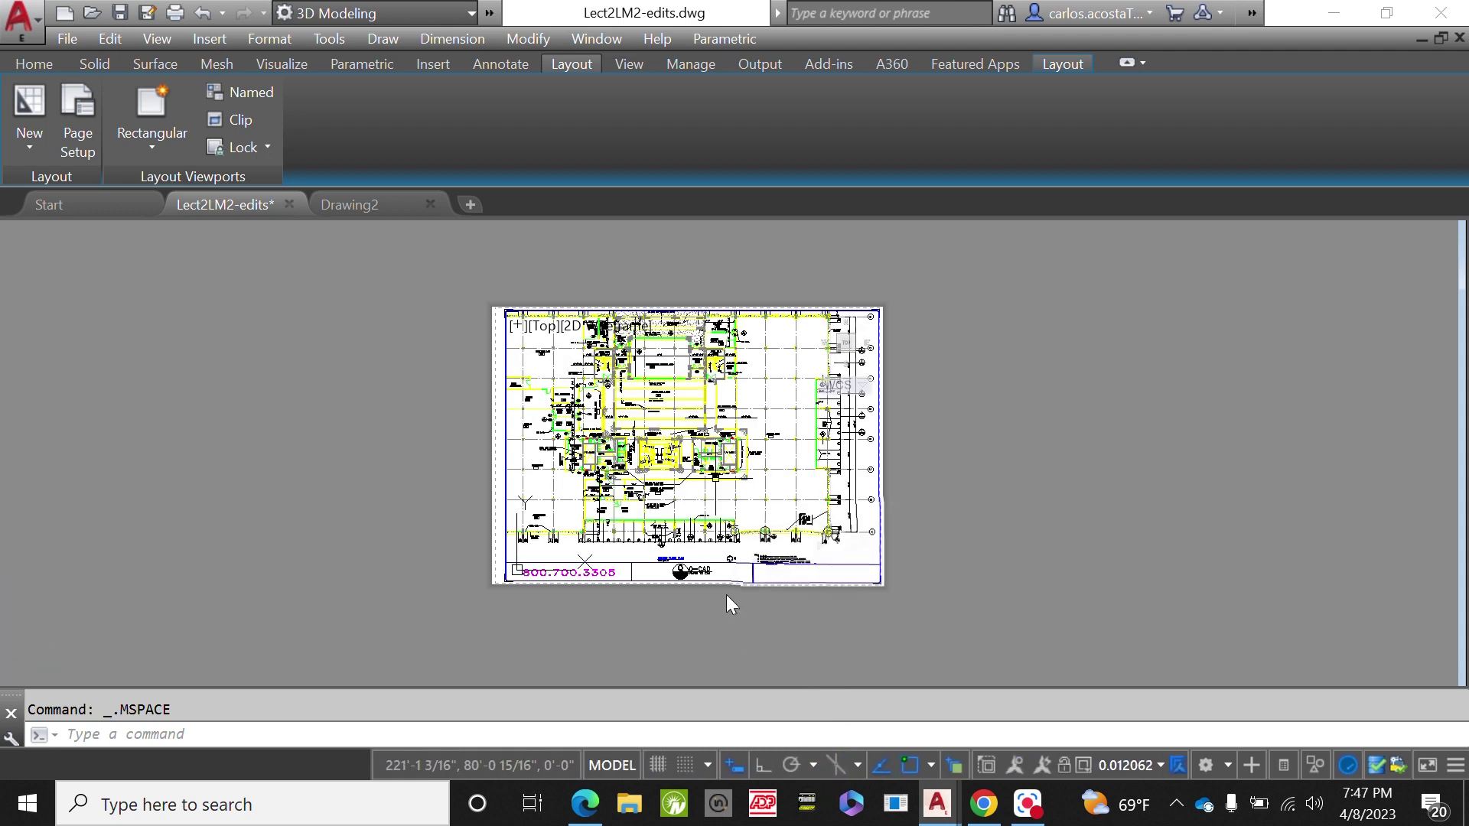
scroll(727, 605, down, 2)
scroll(727, 596, up, 2)
scroll(727, 595, down, 2)
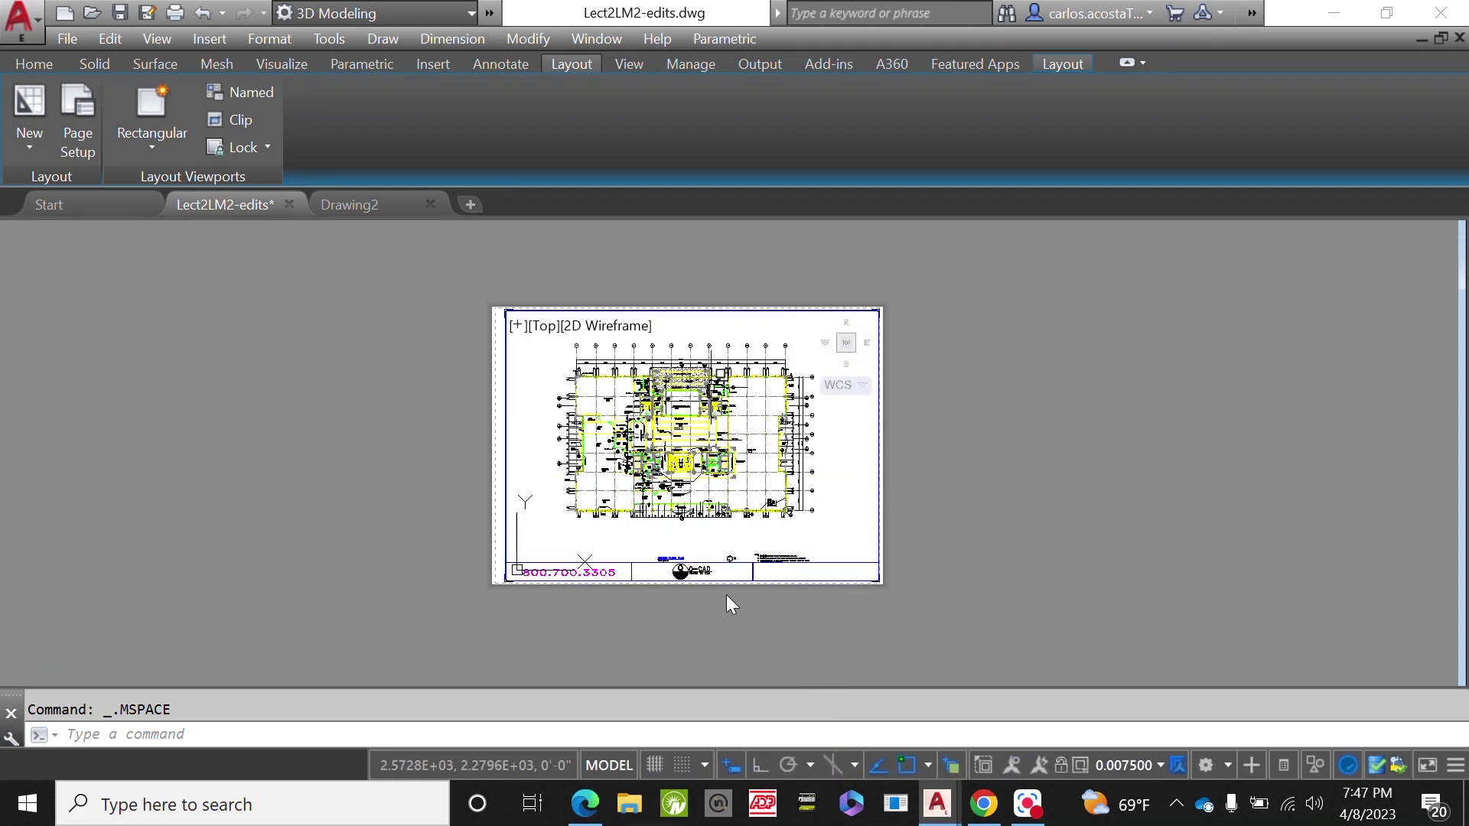
scroll(842, 490, up, 2)
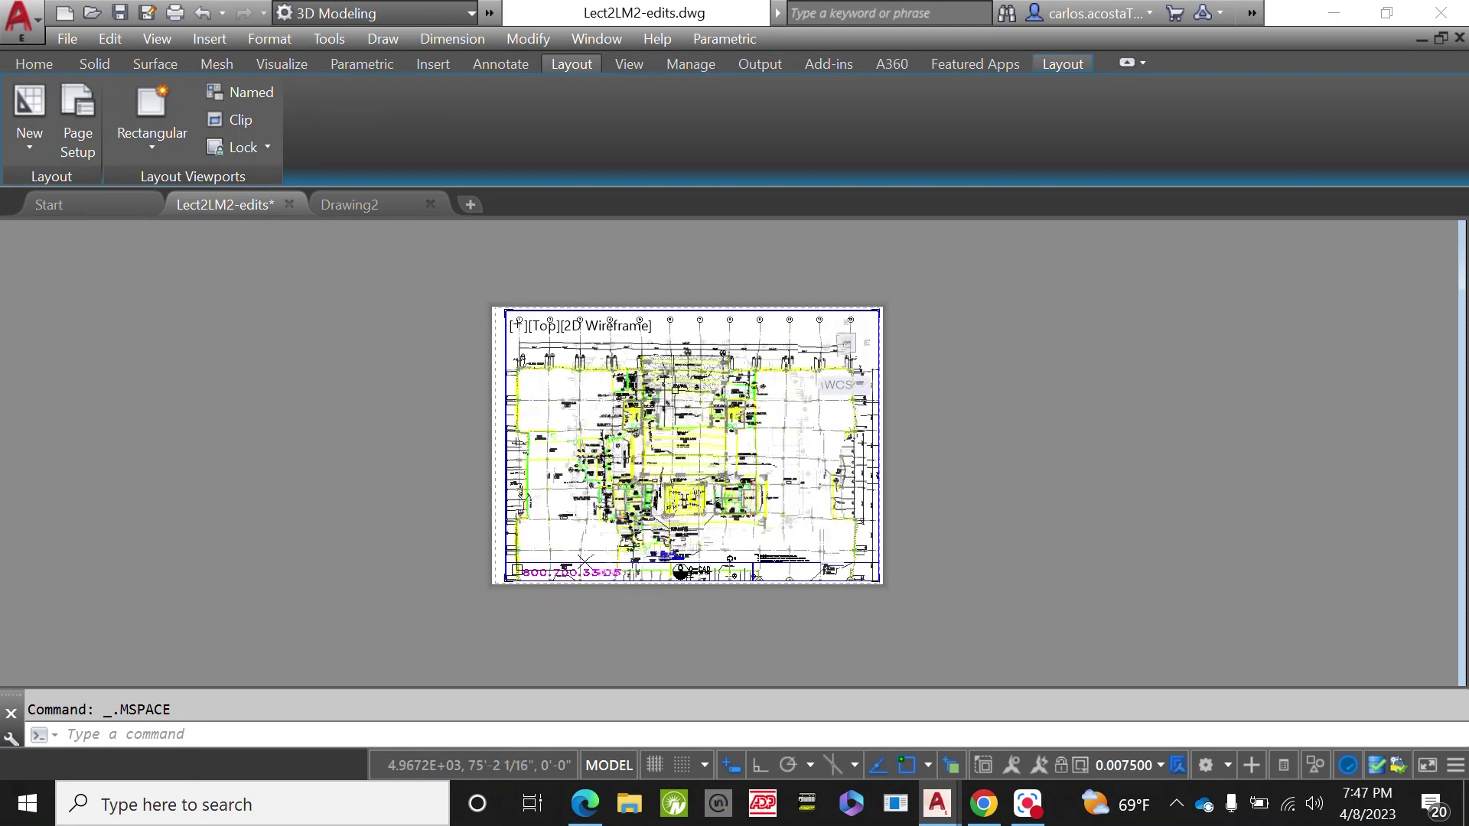
scroll(822, 472, down, 2)
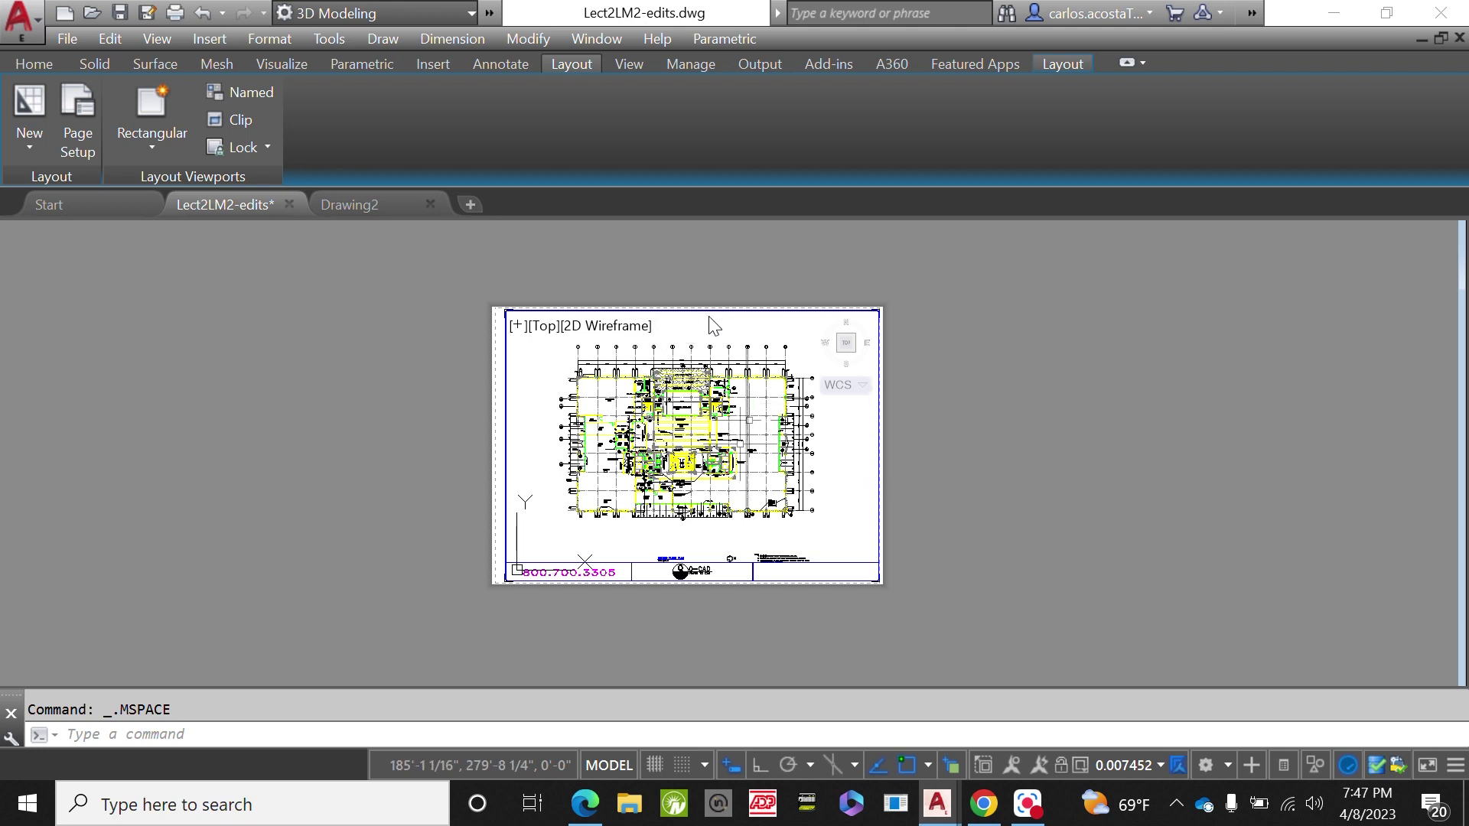
scroll(692, 390, up, 2)
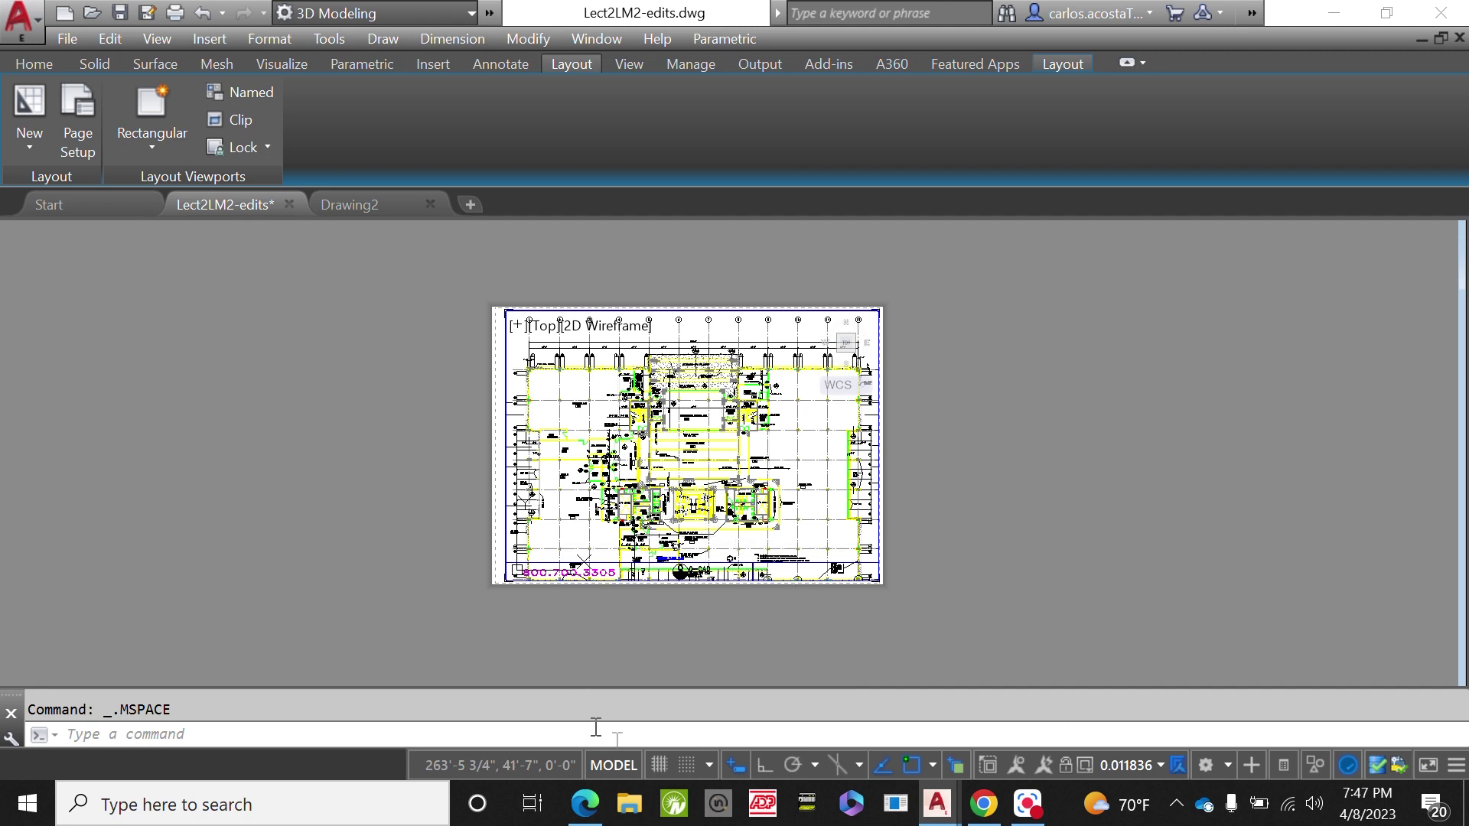
click(625, 765)
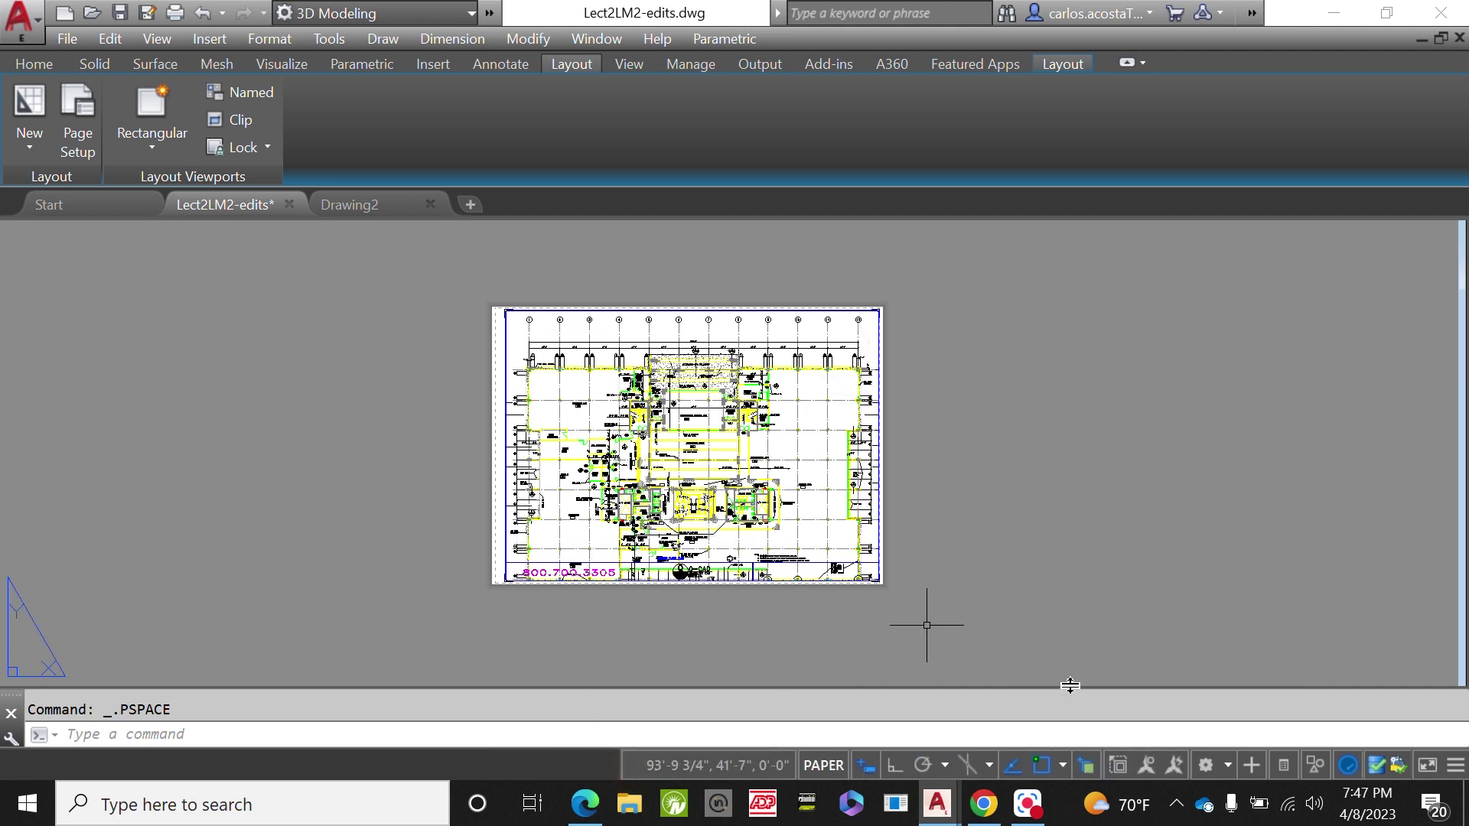
click(795, 494)
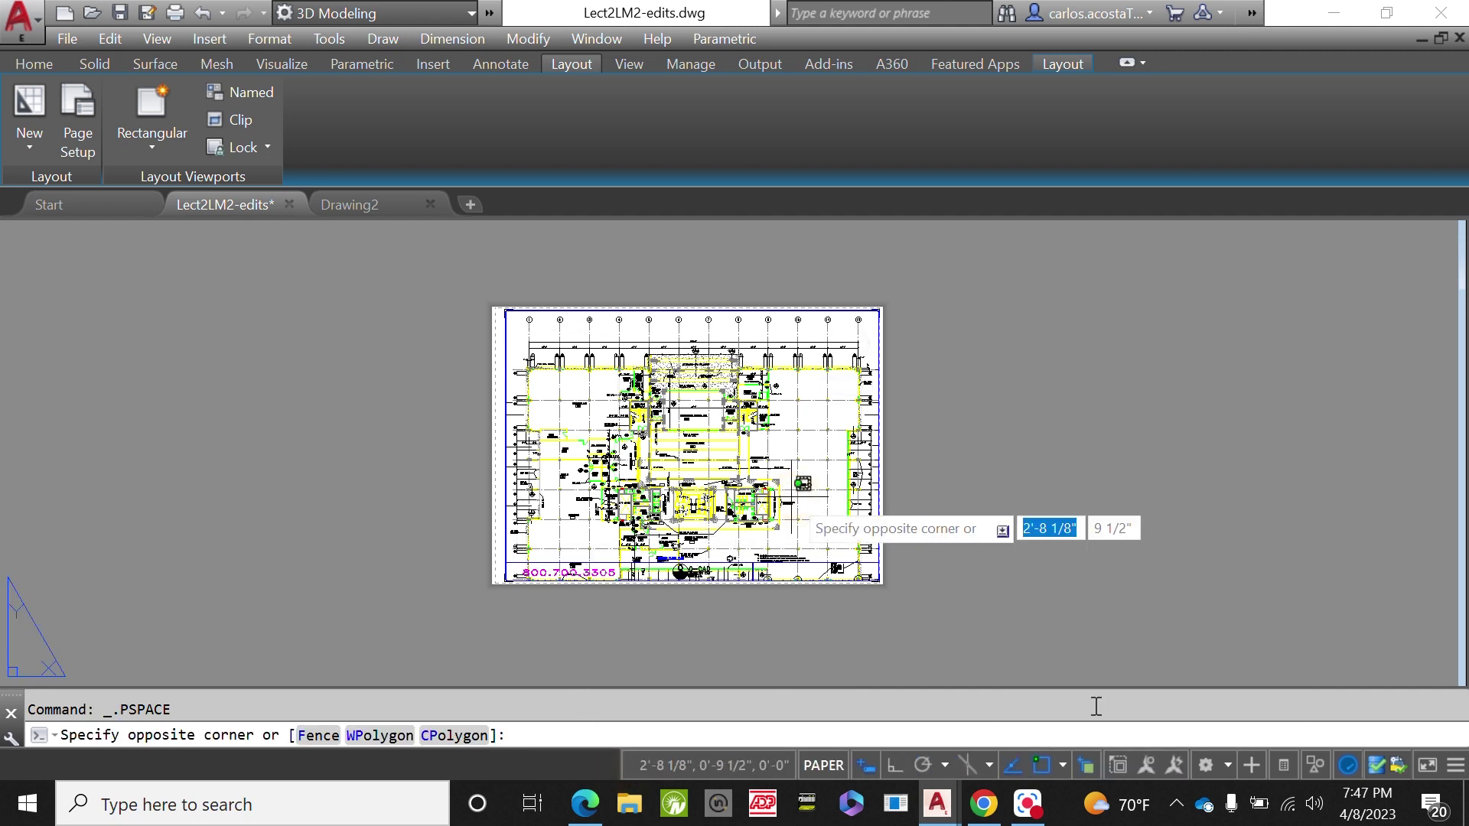
click(945, 518)
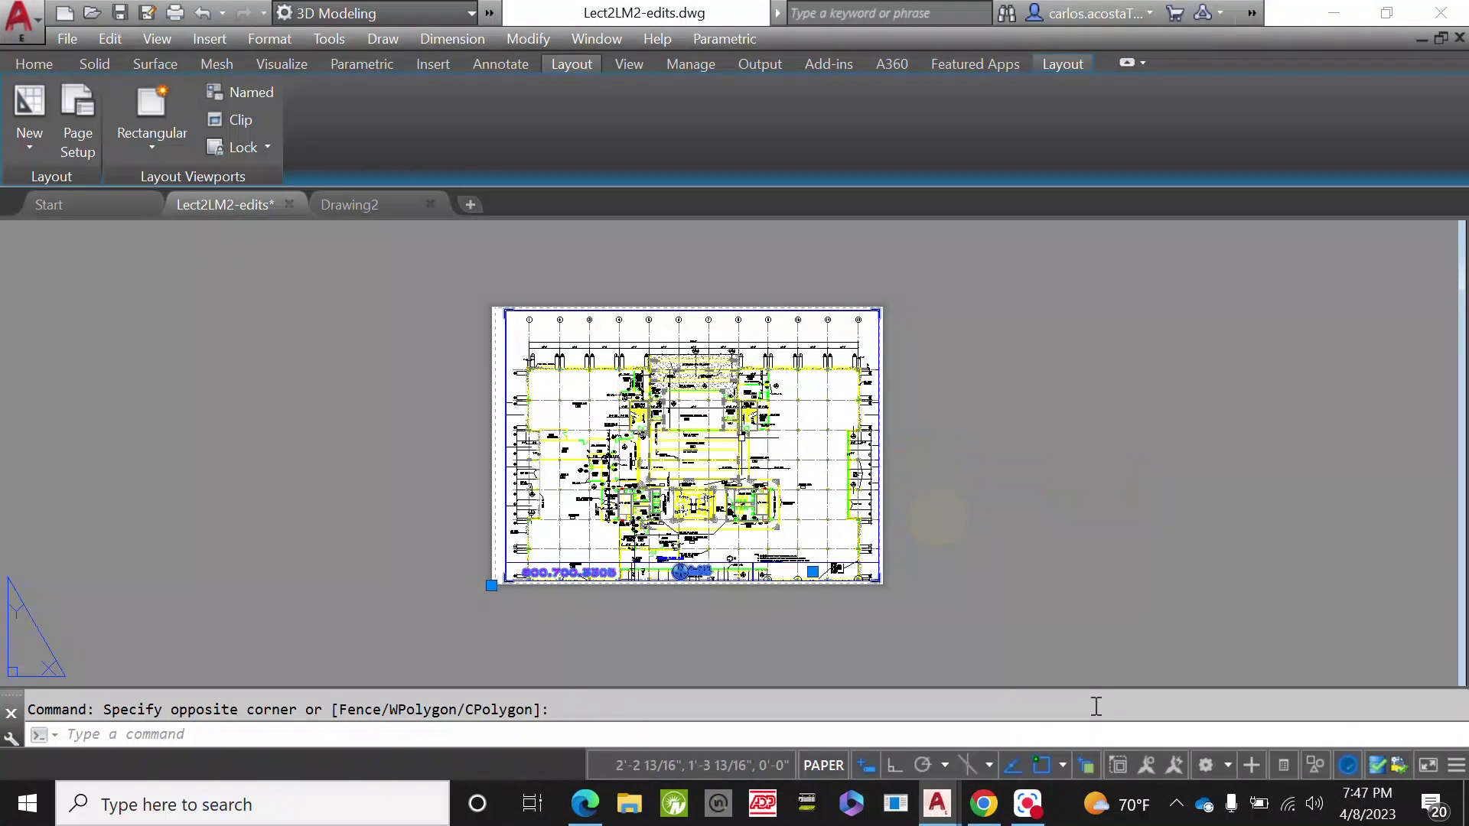
click(781, 770)
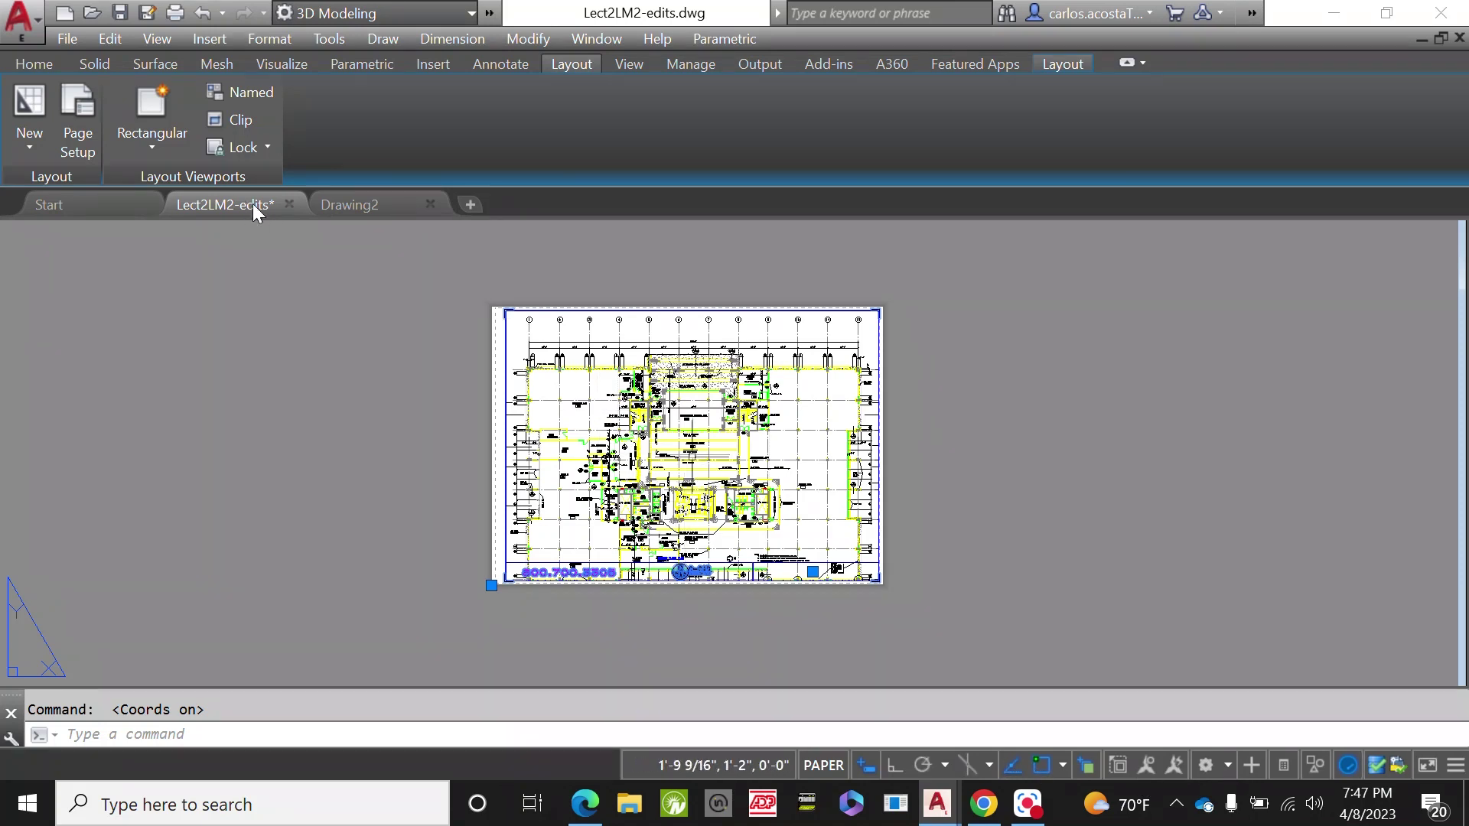
key(Escape)
click(1117, 612)
key(Escape)
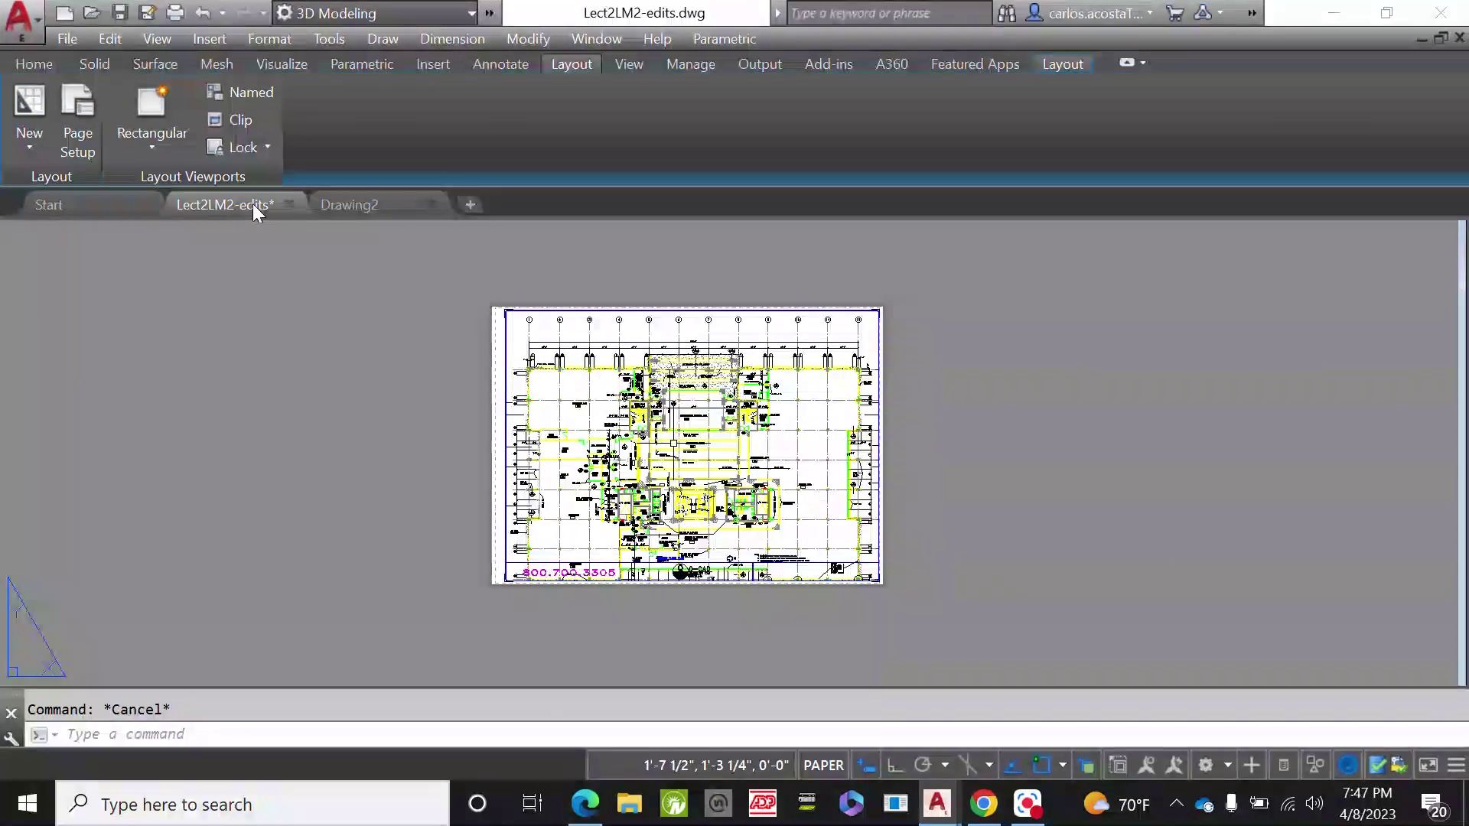
scroll(679, 448, up, 2)
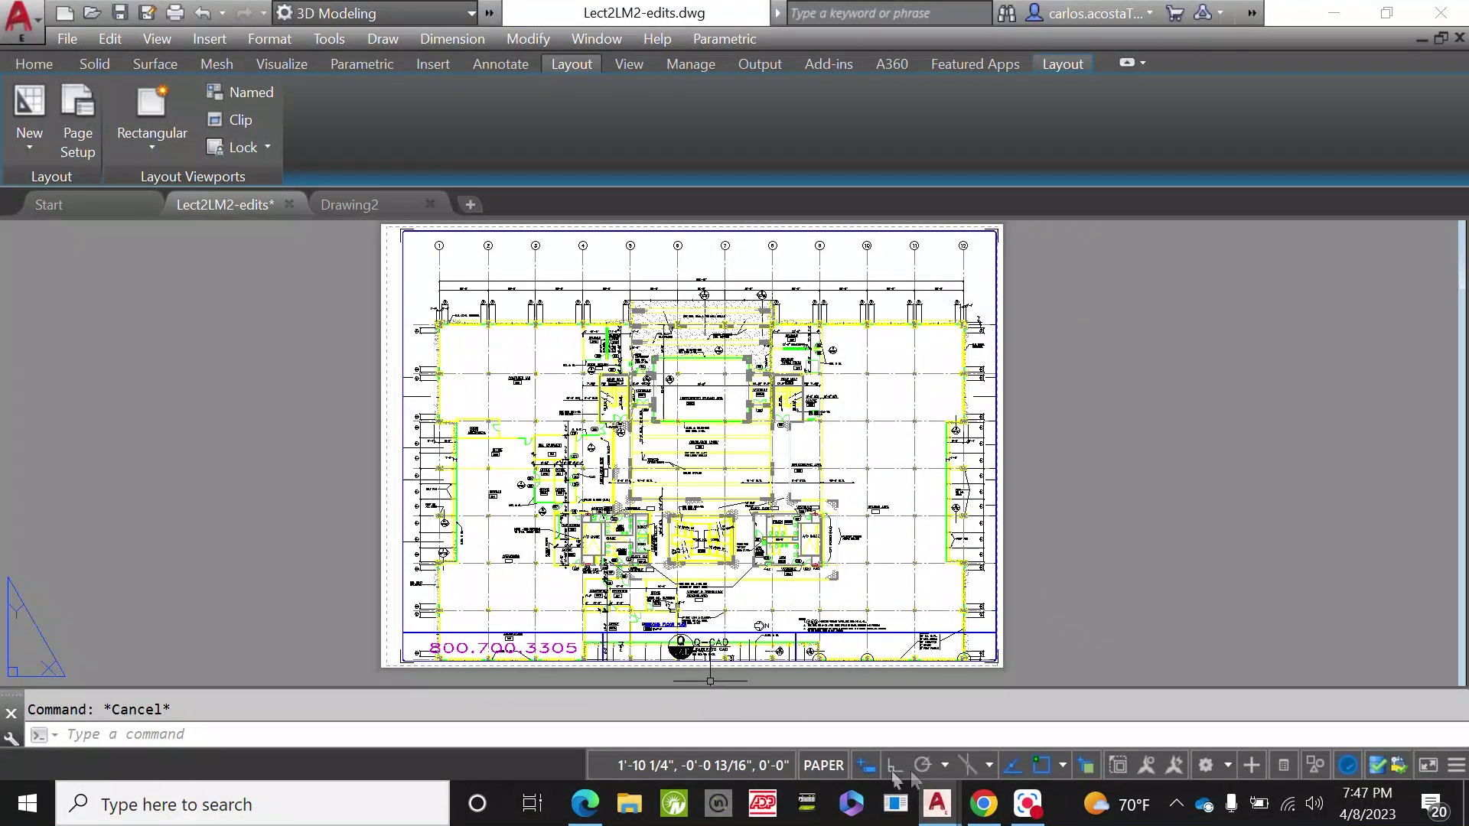
Activate the layout viewport and set its scale to 1:1.
click(831, 771)
click(1160, 765)
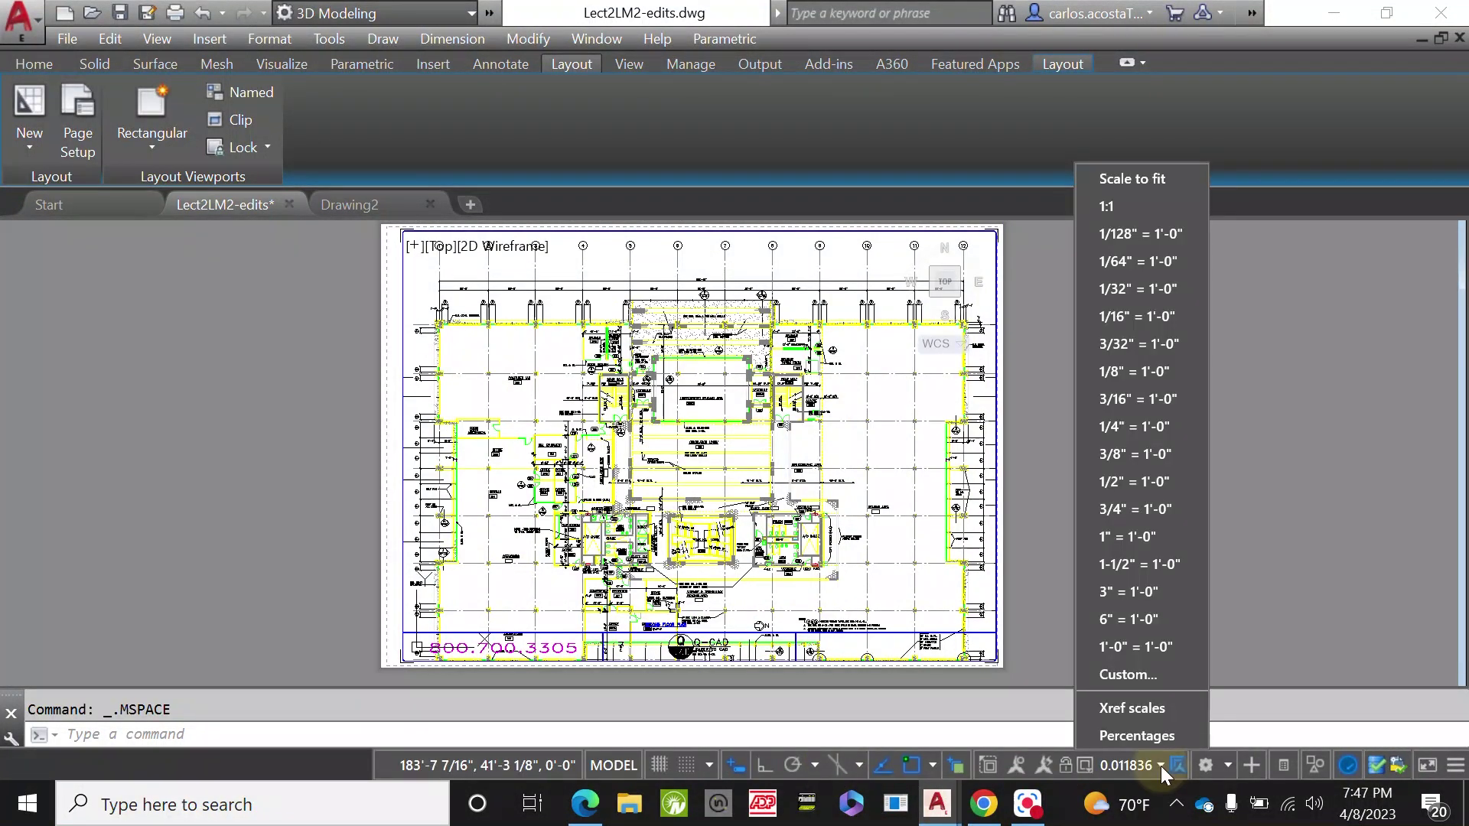
click(1109, 208)
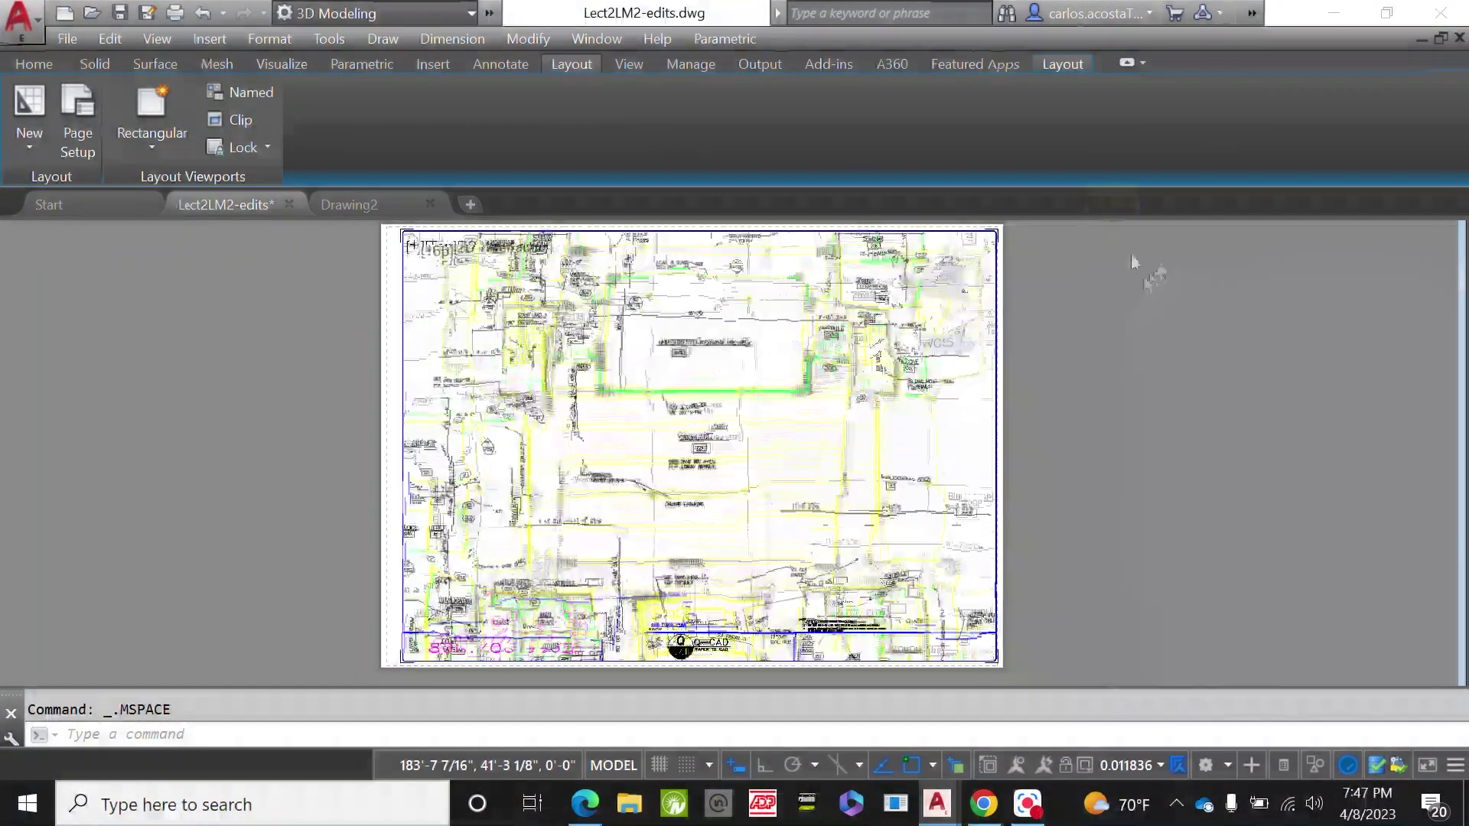
scroll(1014, 394, down, 1)
key(Escape)
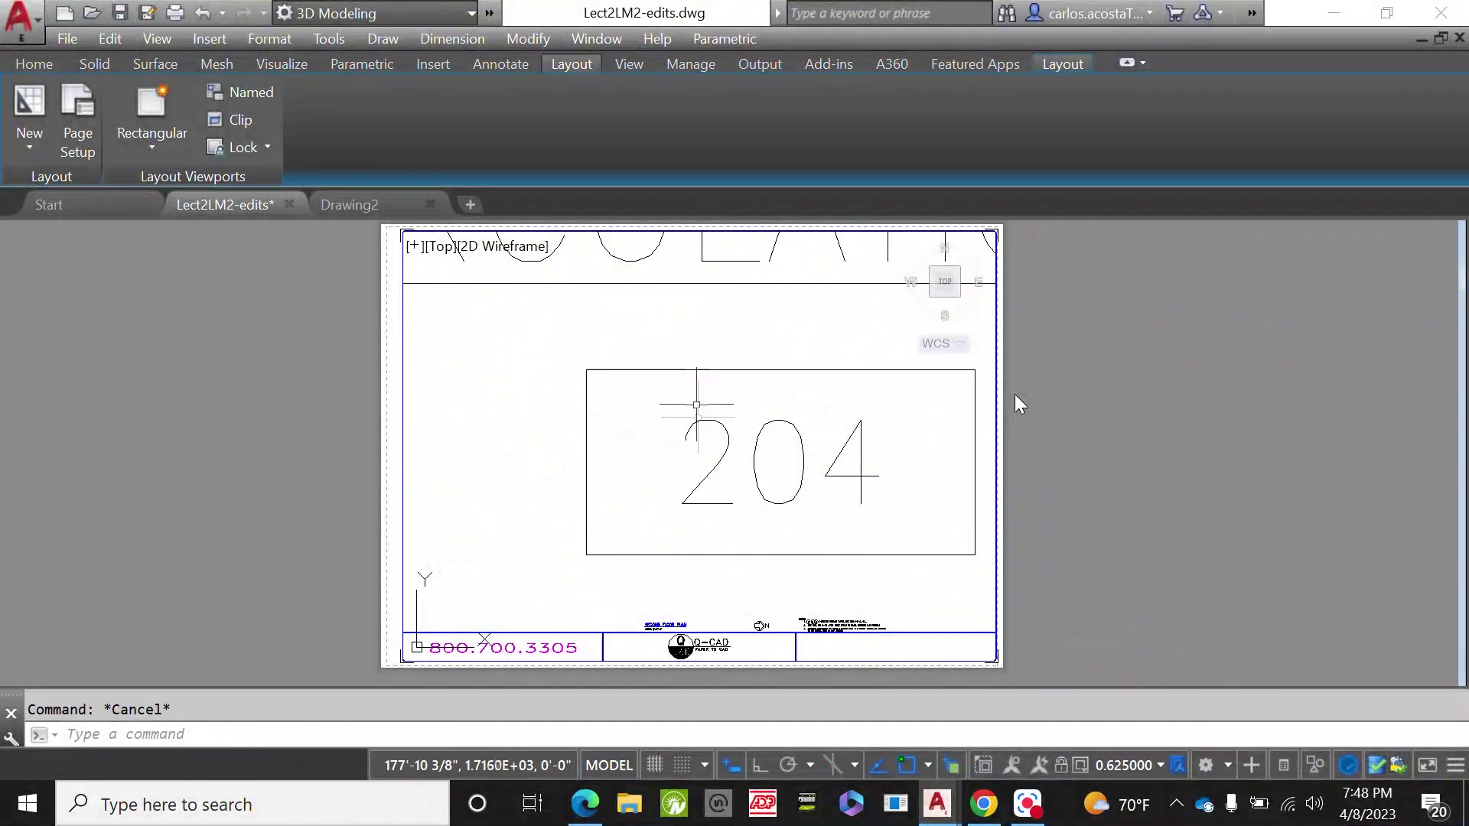
Zoom the viewport out to frame the whole floor plan at about 0.008839 scale.
scroll(1050, 450, down, 3)
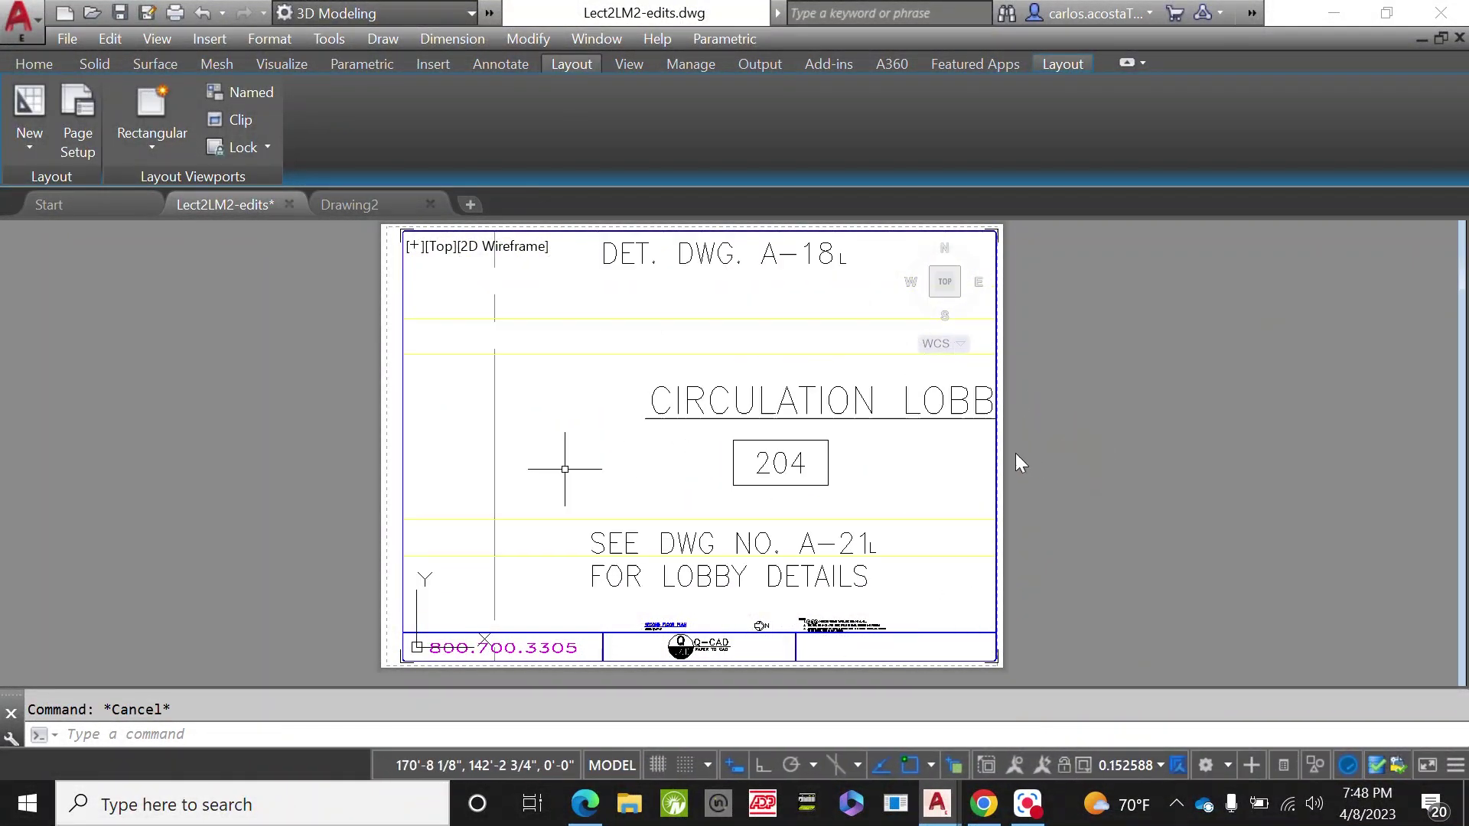
scroll(1016, 455, down, 3)
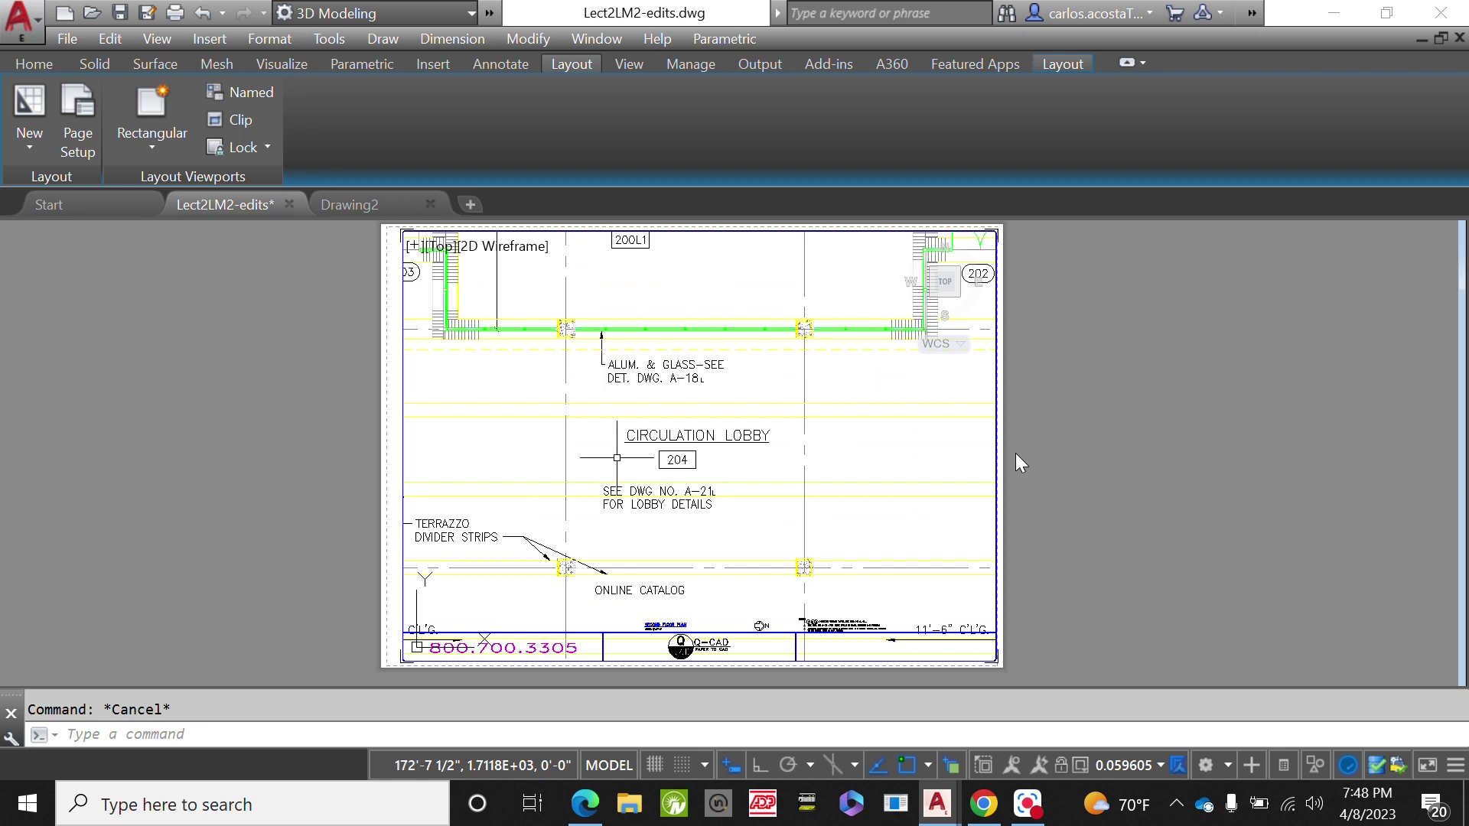
scroll(1016, 453, down, 2)
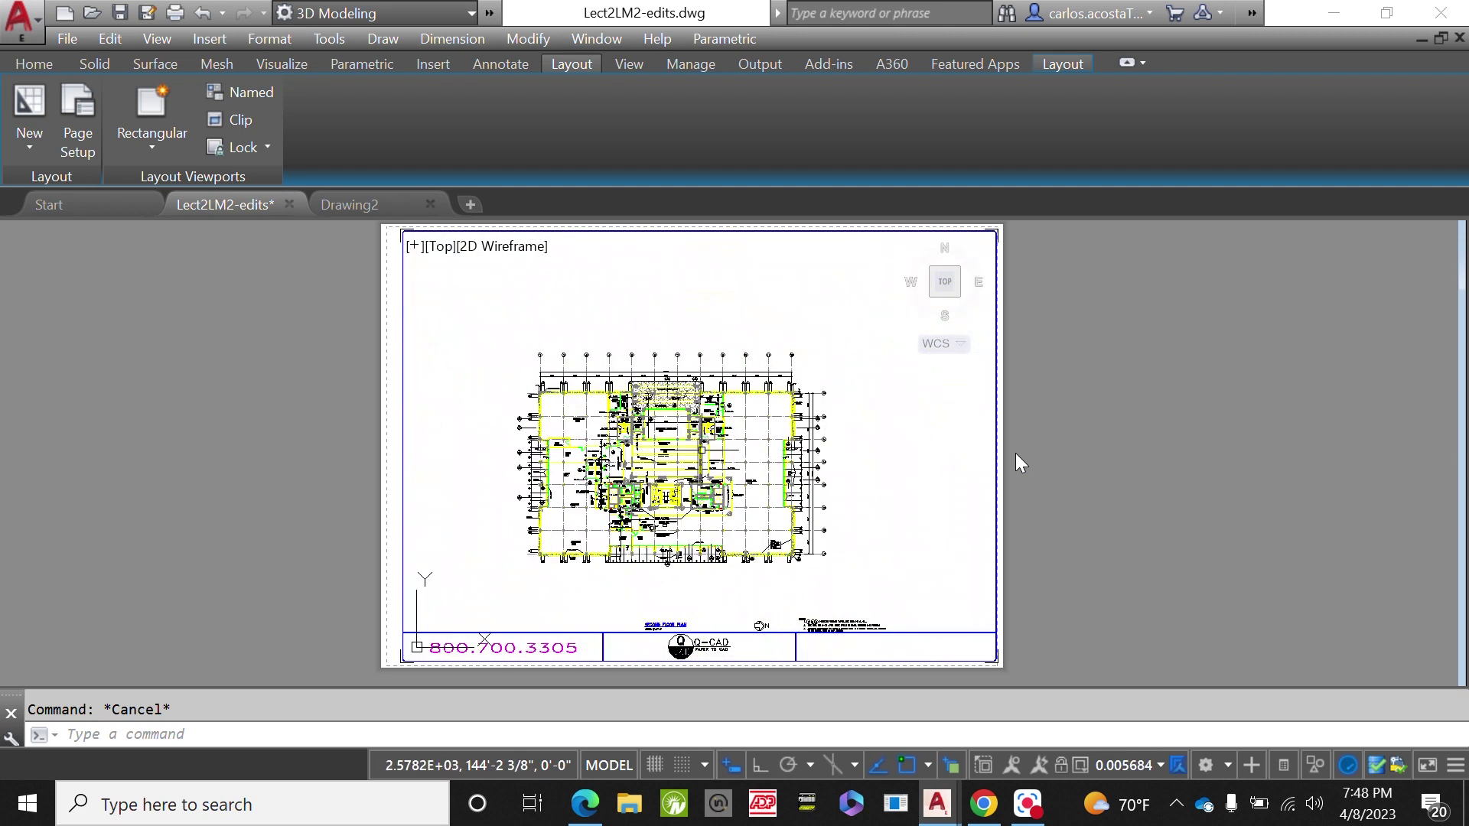
scroll(711, 564, up, 3)
scroll(711, 564, down, 3)
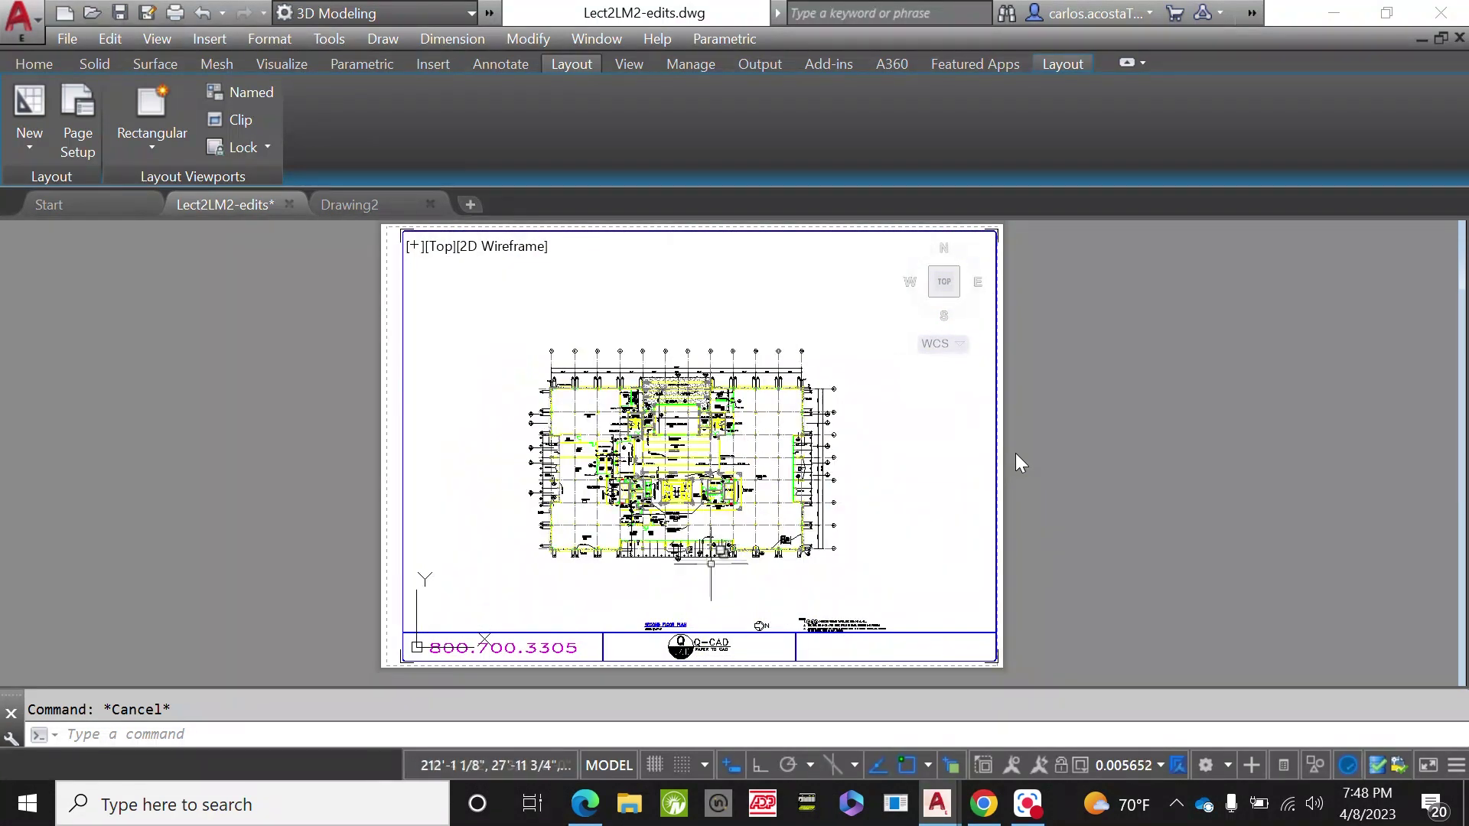
scroll(725, 540, up, 2)
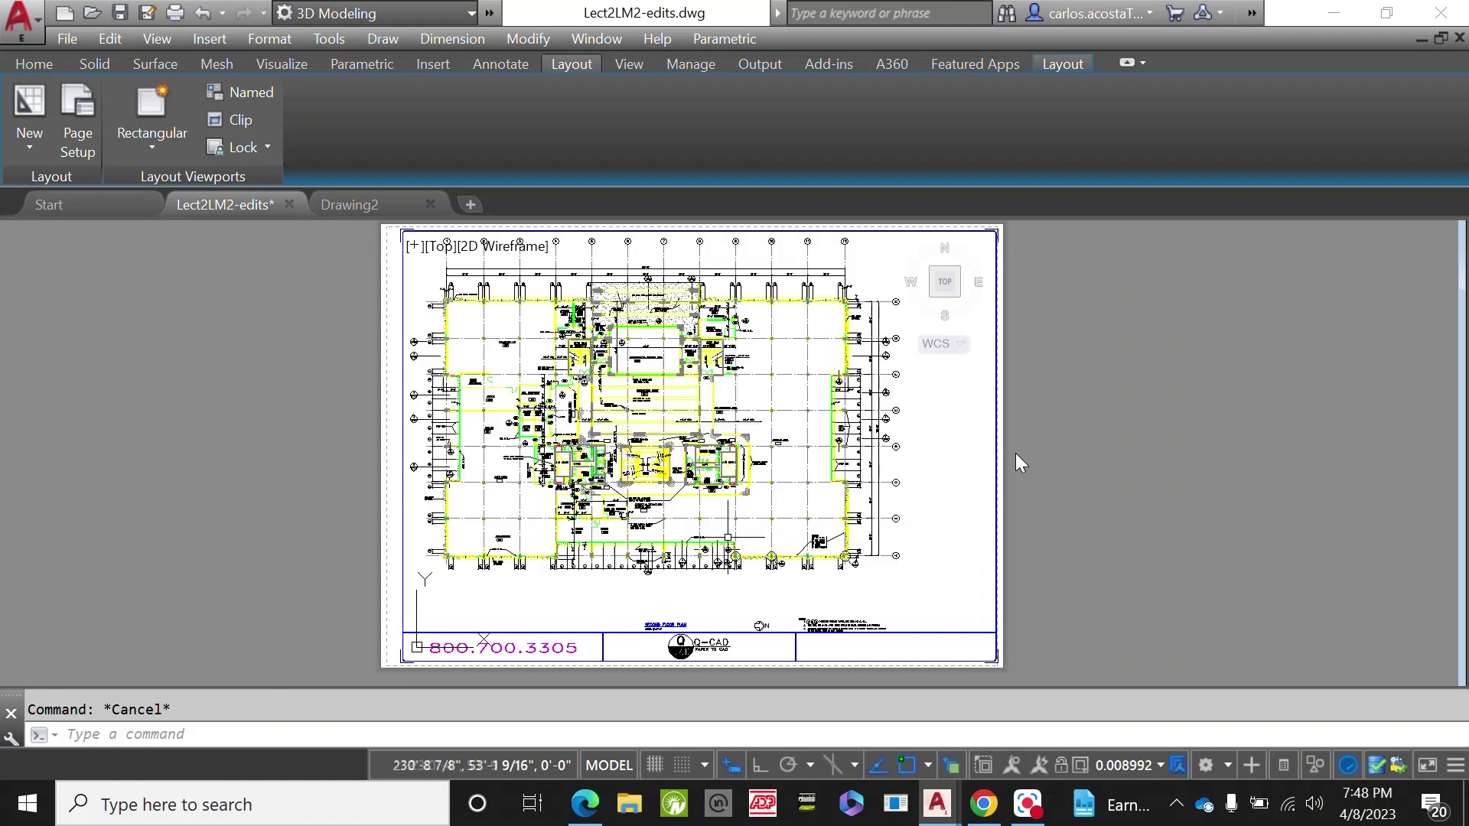
scroll(1026, 388, down, 2)
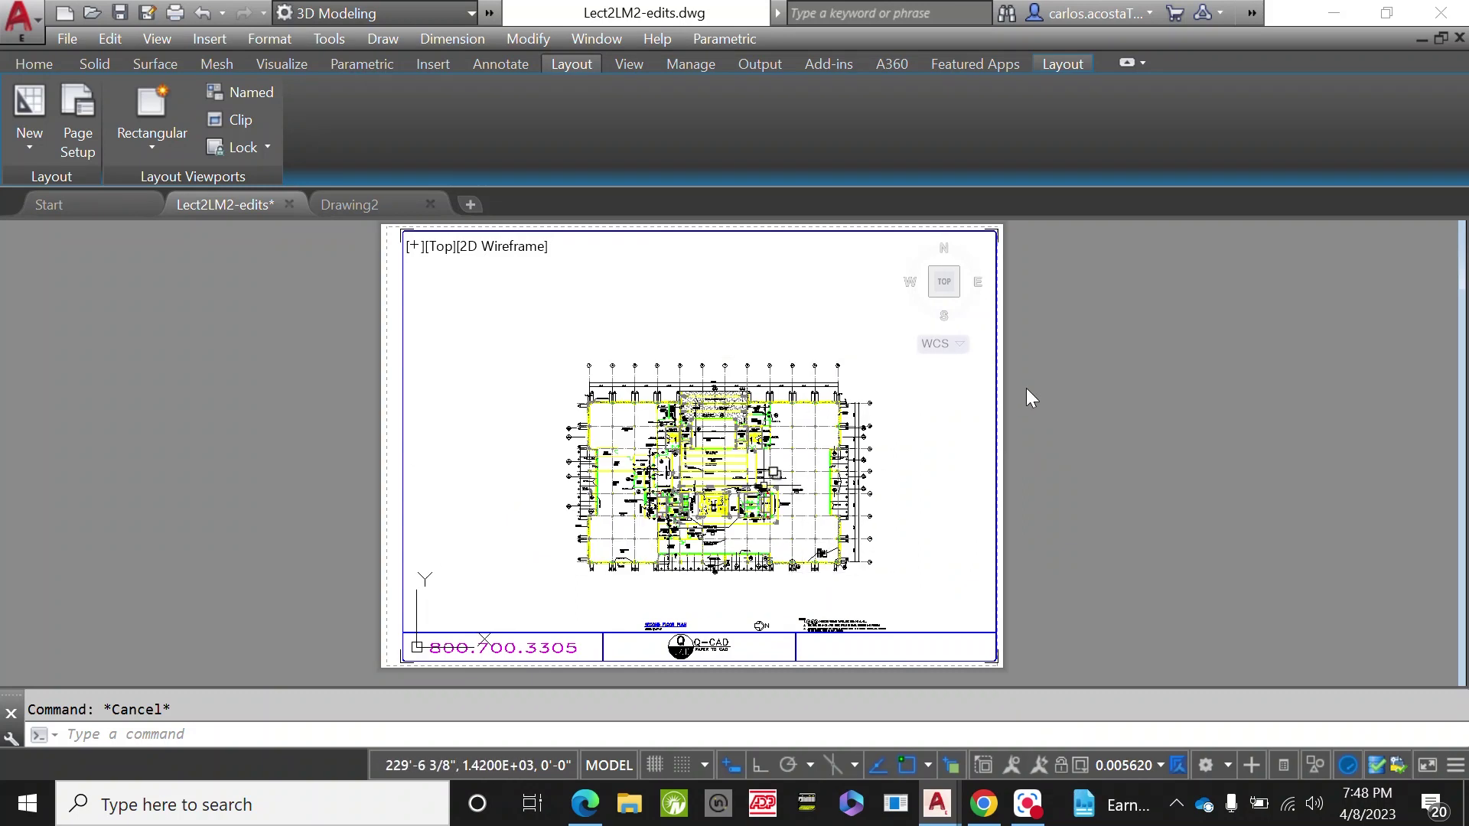
scroll(1026, 388, up, 2)
scroll(1026, 388, down, 1)
scroll(1026, 388, up, 1)
scroll(1026, 388, up, 1)
scroll(1026, 388, down, 1)
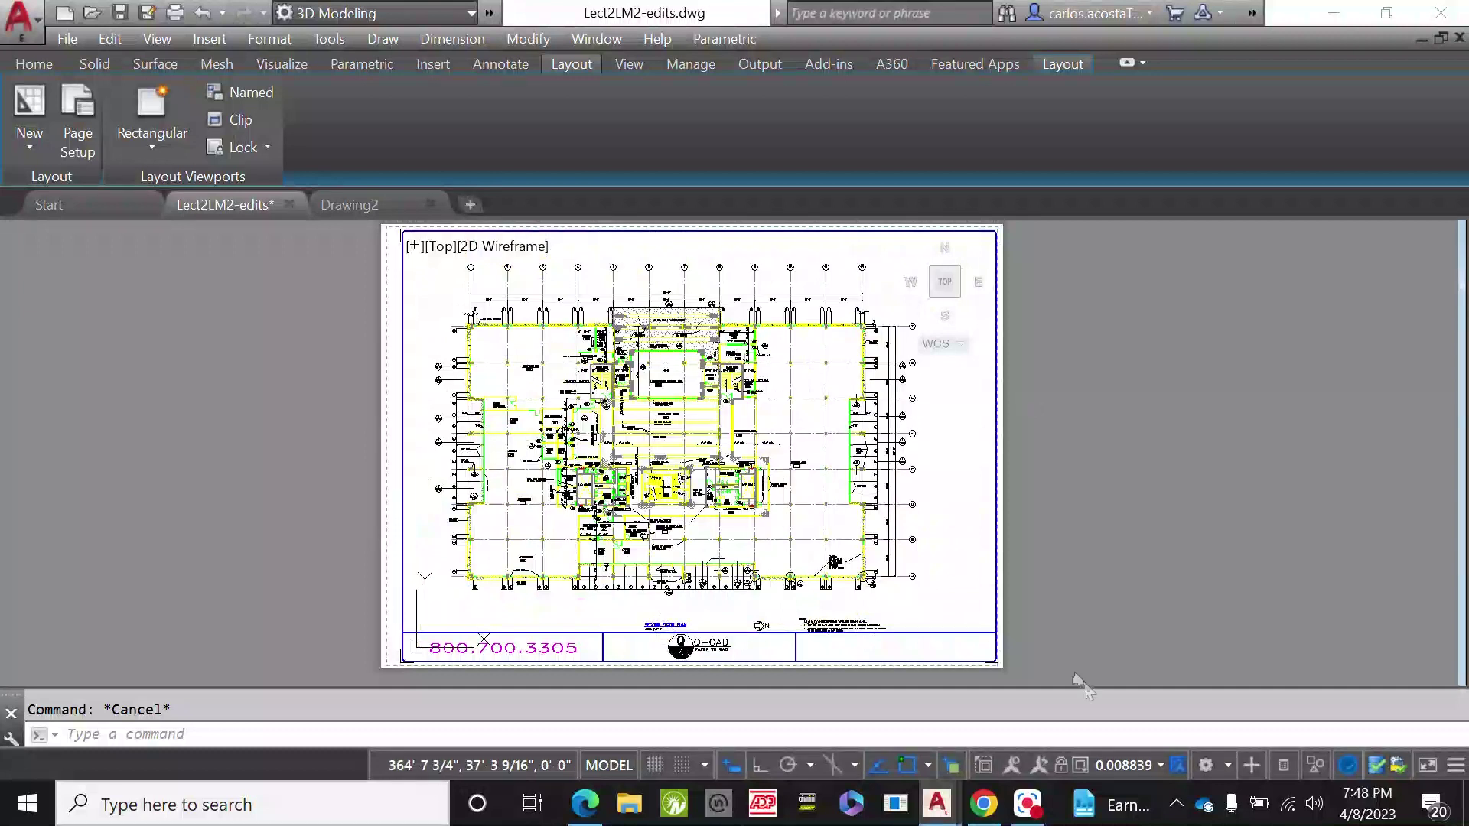
click(1160, 768)
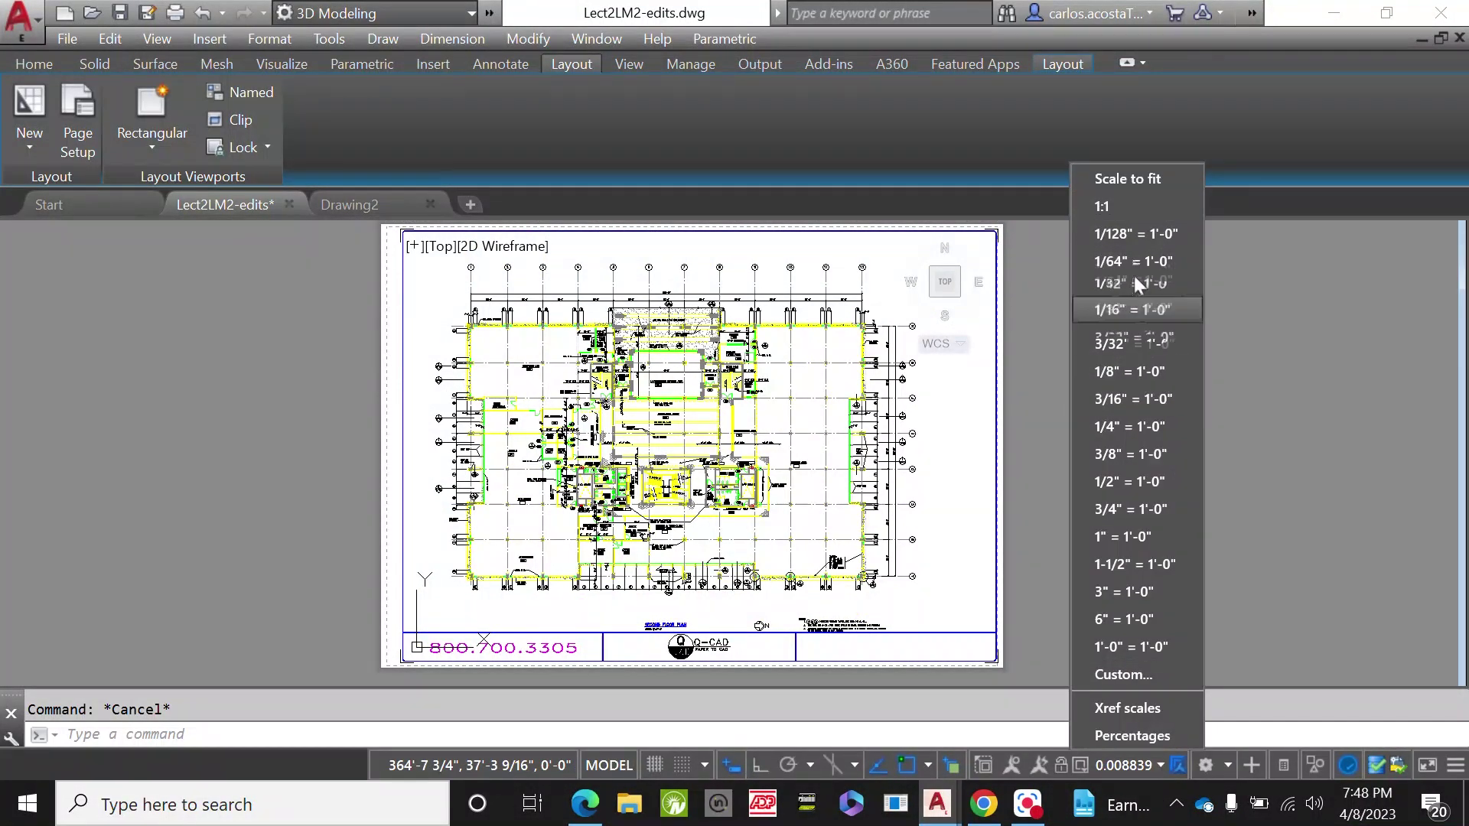
Try viewport scales 1:1, 1/16" = 1'-0" and 3/32" = 1'-0", finishing on 1/8" = 1'-0".
click(1117, 205)
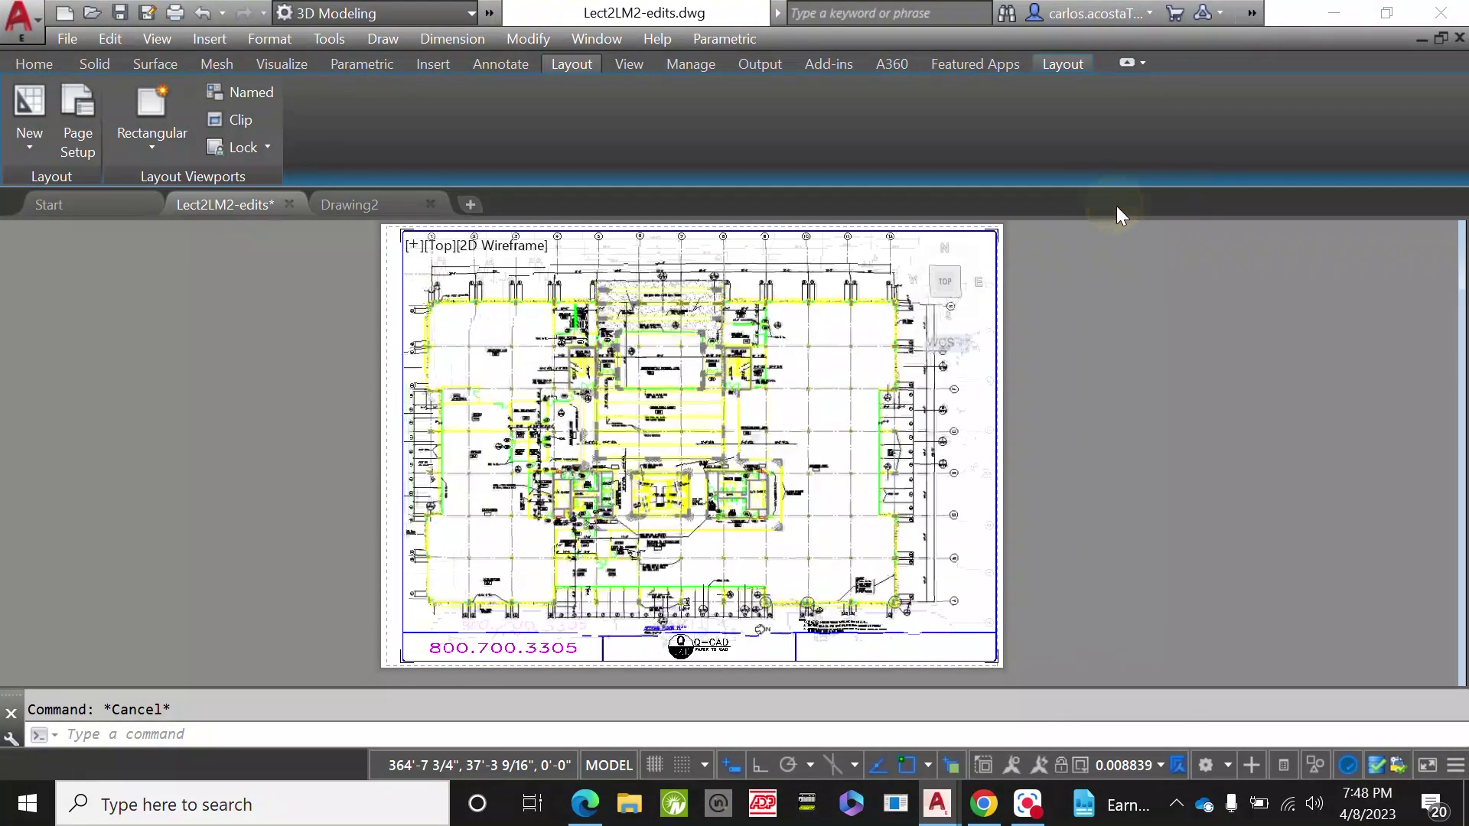
click(1159, 764)
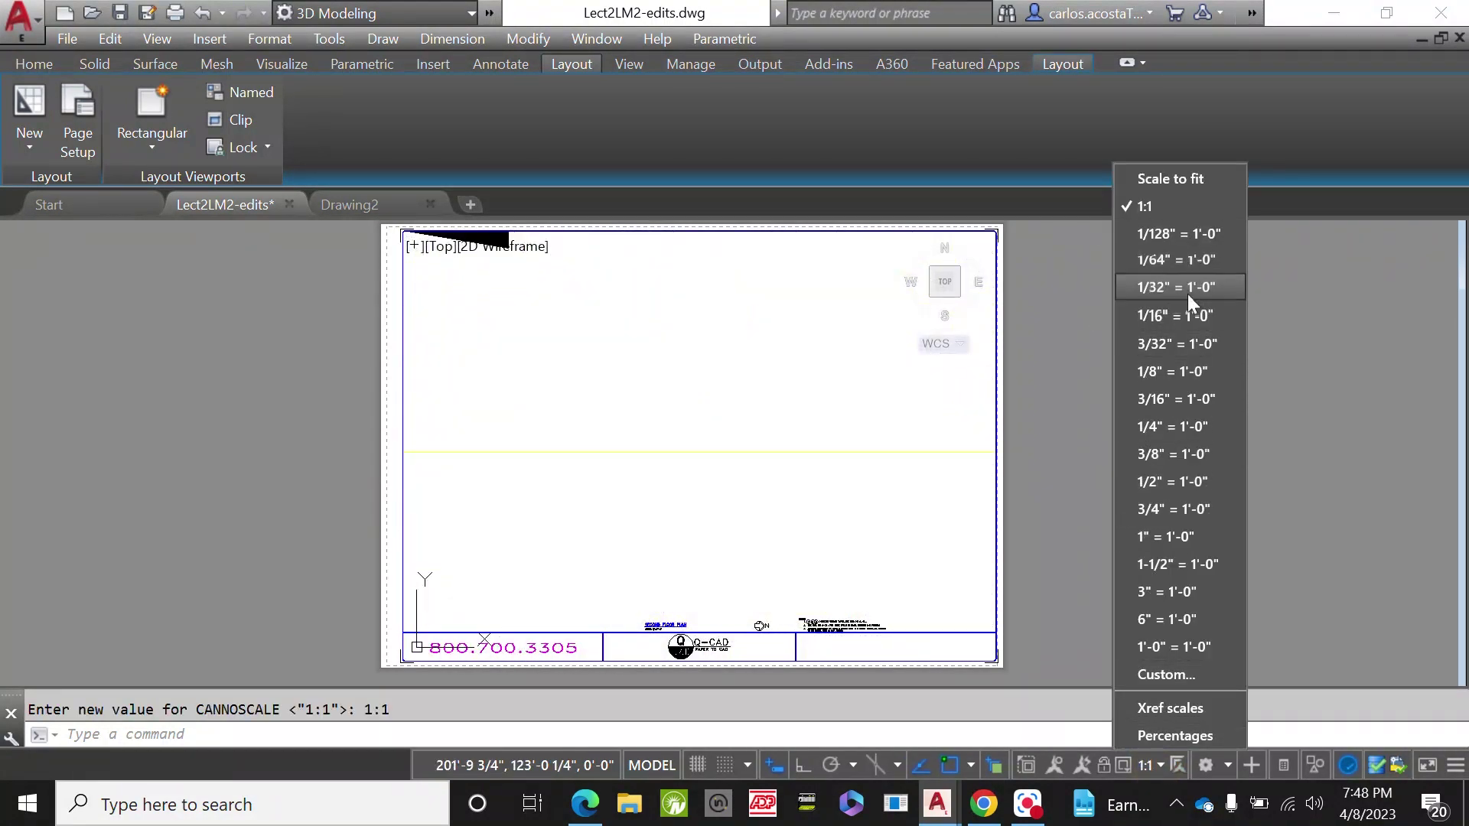
click(1193, 323)
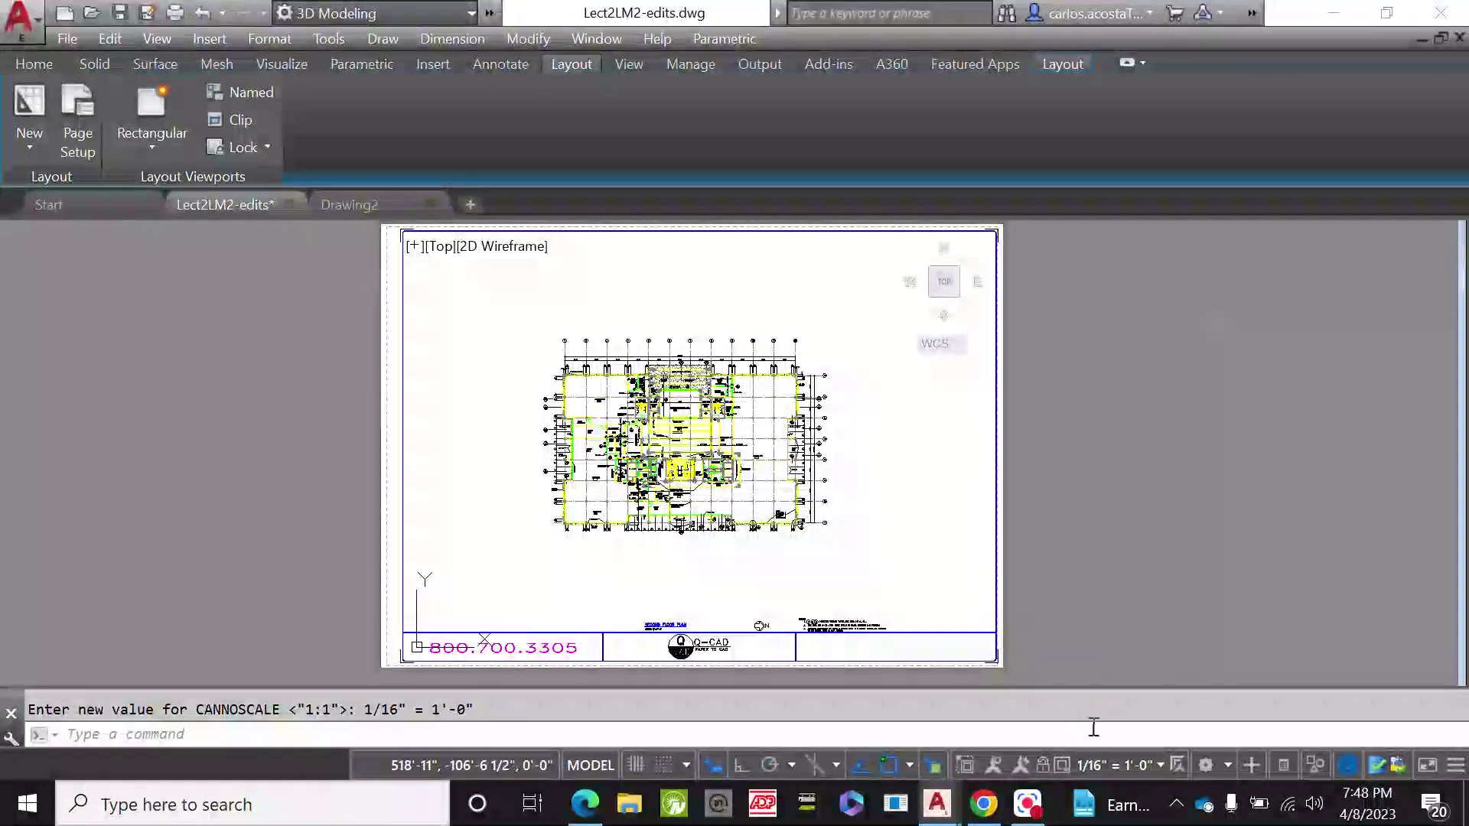
click(1162, 765)
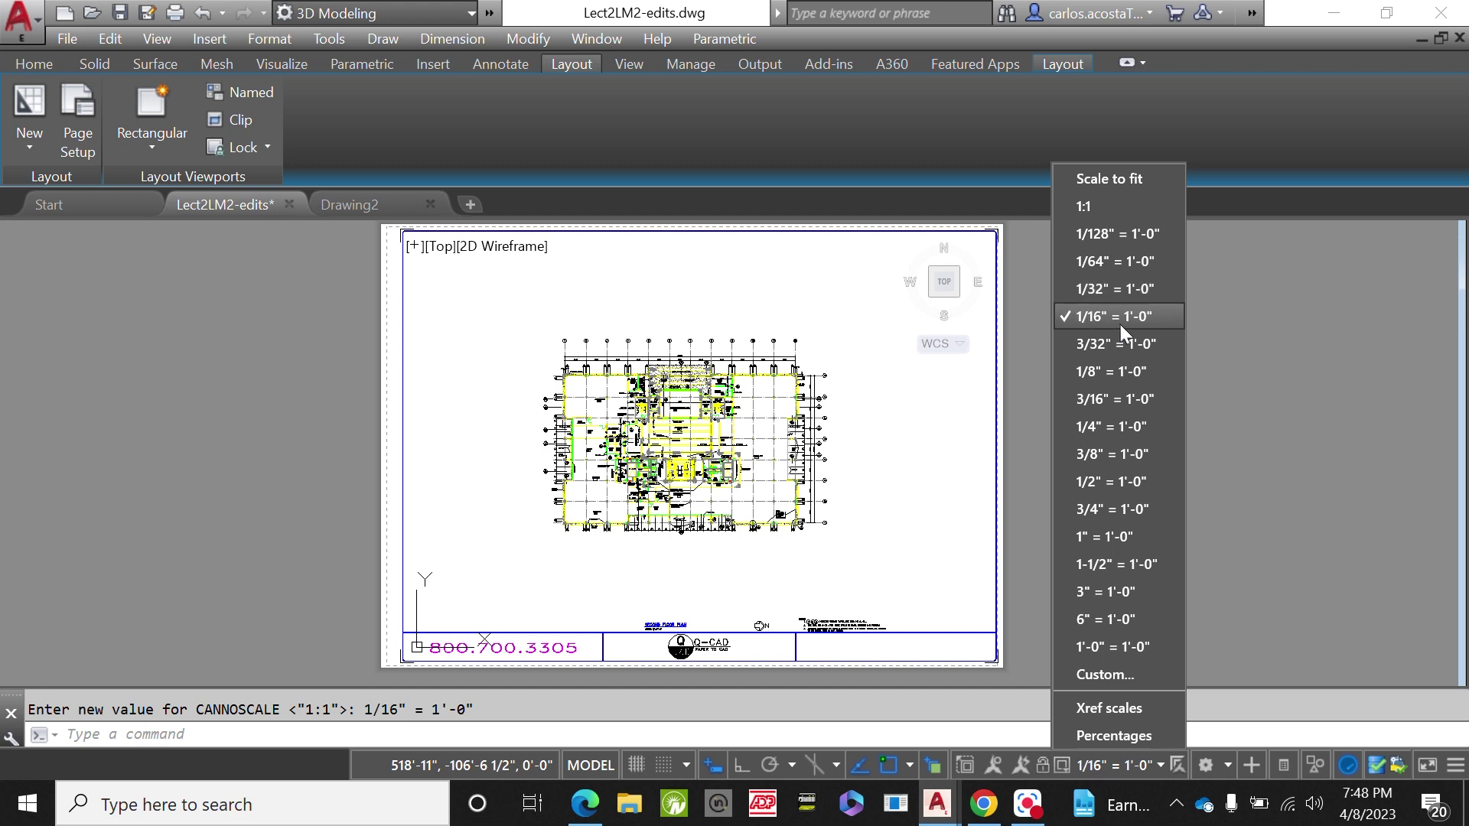
click(1127, 344)
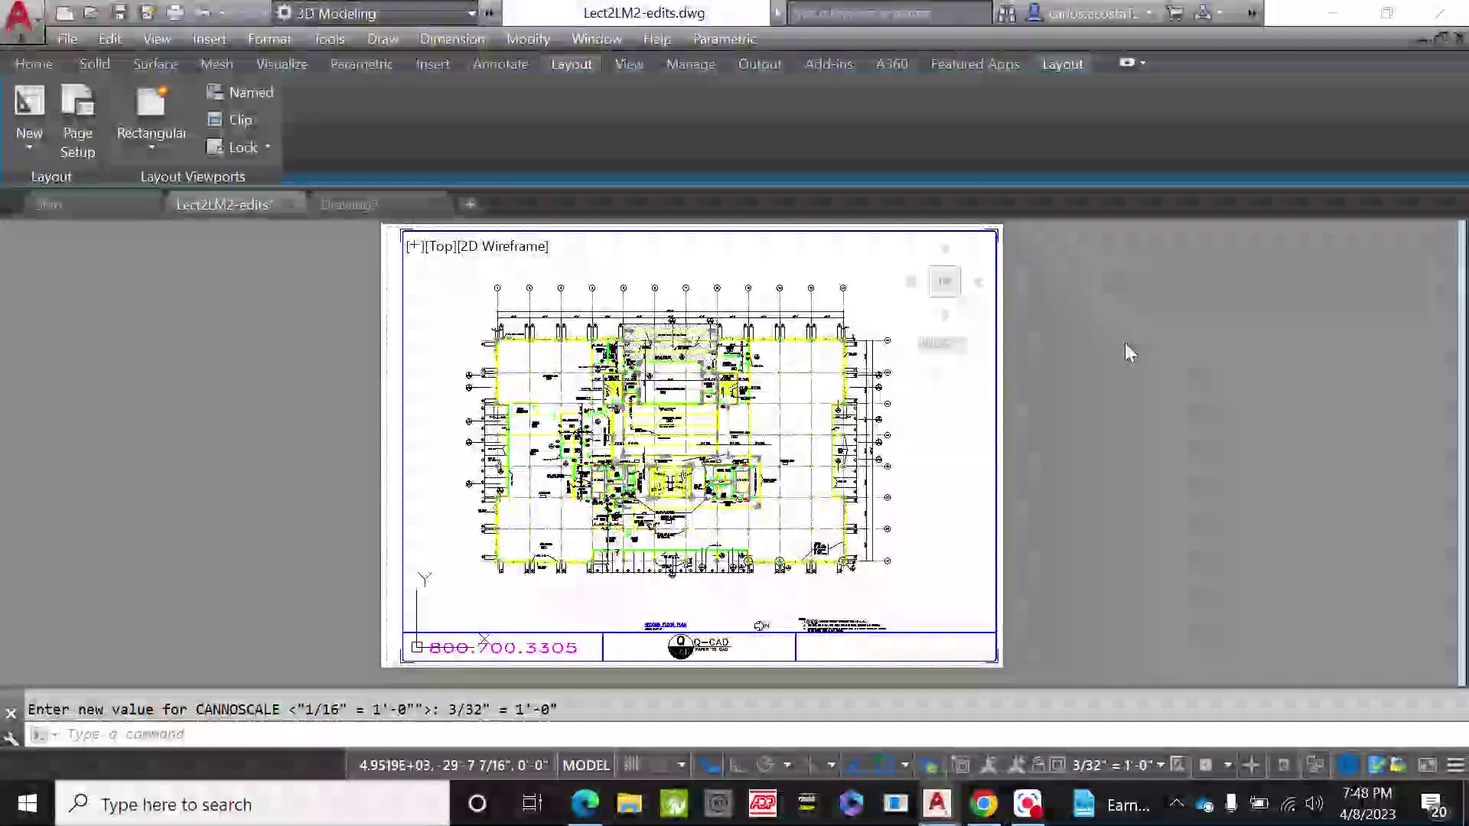
click(1095, 768)
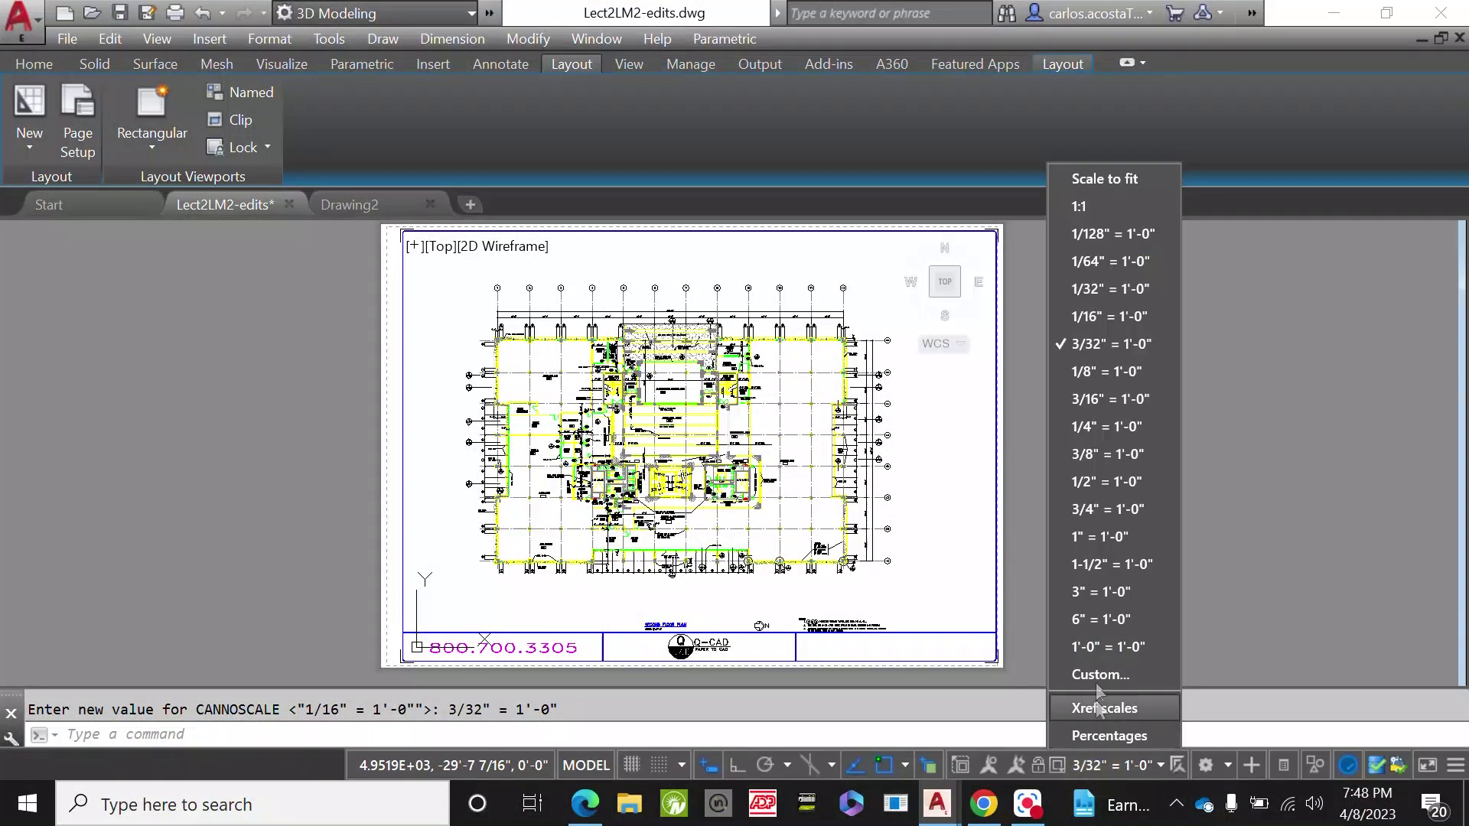
click(1099, 369)
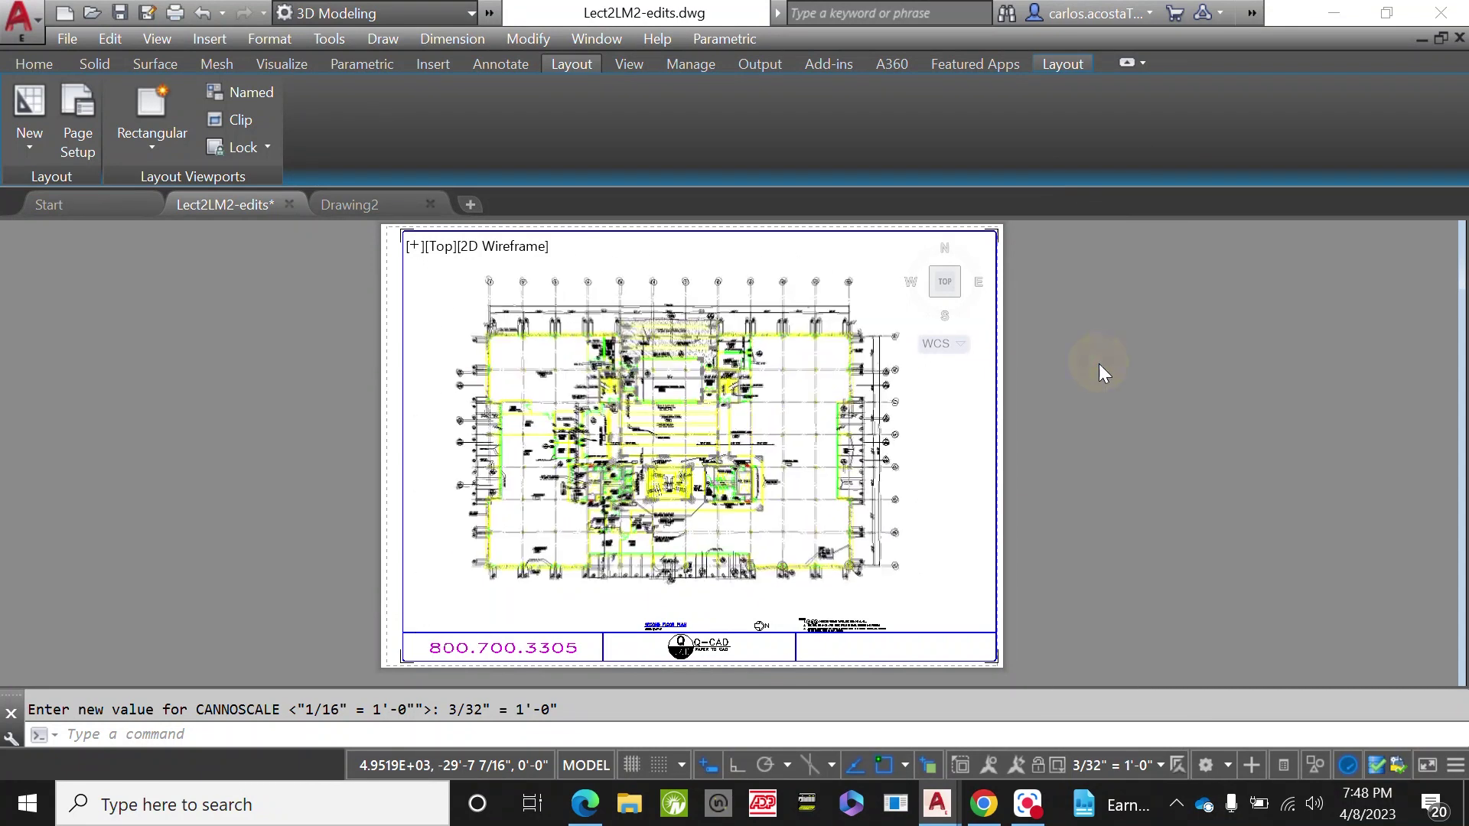